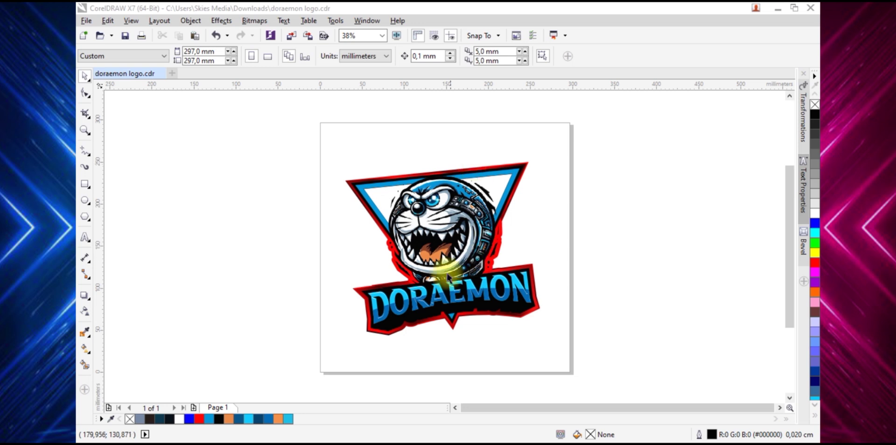
Examine the finished Doraemon logo on the page, from the overall layout to the details of the face and lettering
{"action": "scroll", "coordinate": [442, 279], "scroll_direction": "up", "scroll_amount": 2}
{"action": "scroll", "coordinate": [442, 279], "scroll_direction": "down", "scroll_amount": 4}
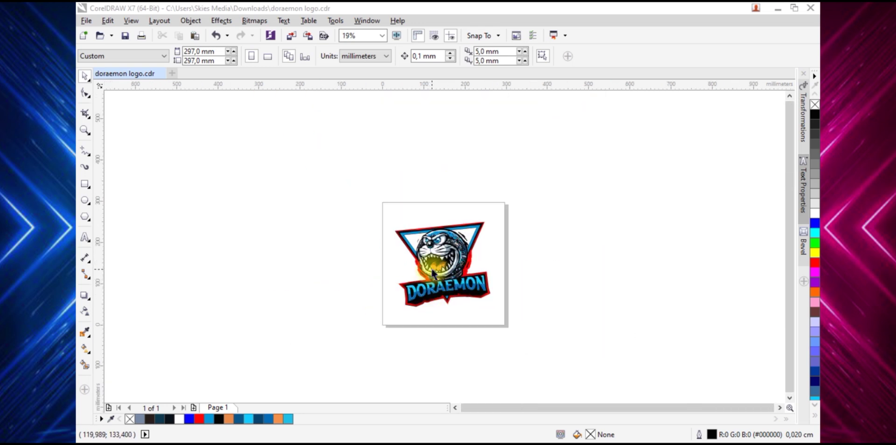
{"action": "scroll", "coordinate": [441, 251], "scroll_direction": "up", "scroll_amount": 2}
{"action": "scroll", "coordinate": [441, 251], "scroll_direction": "up", "scroll_amount": 2}
{"action": "scroll", "coordinate": [443, 221], "scroll_direction": "down", "scroll_amount": 4}
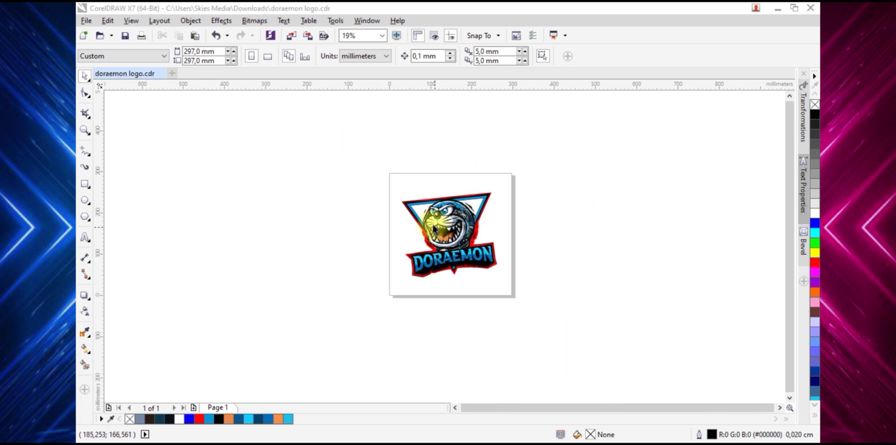
{"action": "scroll", "coordinate": [418, 253], "scroll_direction": "up", "scroll_amount": 2}
{"action": "scroll", "coordinate": [481, 206], "scroll_direction": "up", "scroll_amount": 2}
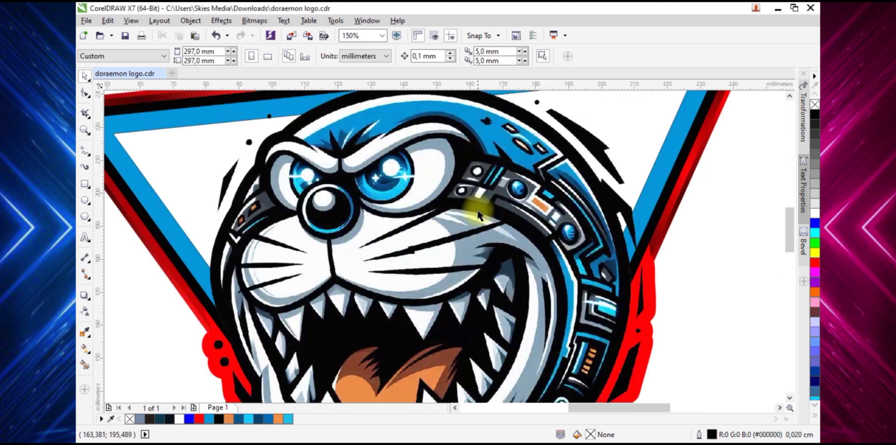
{"action": "left_click", "coordinate": [480, 201]}
{"action": "scroll", "coordinate": [479, 201], "scroll_direction": "down", "scroll_amount": 1}
{"action": "left_click", "coordinate": [660, 210]}
{"action": "scroll", "coordinate": [516, 201], "scroll_direction": "down", "scroll_amount": 2}
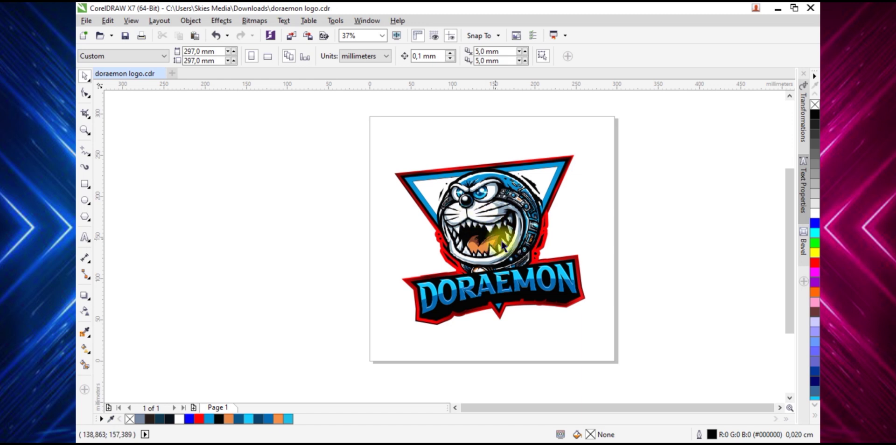
{"action": "scroll", "coordinate": [528, 349], "scroll_direction": "up", "scroll_amount": 2}
Switch to Google Chrome and open skiesmedia.blogspot.com
{"action": "mouse_move", "coordinate": [408, 442]}
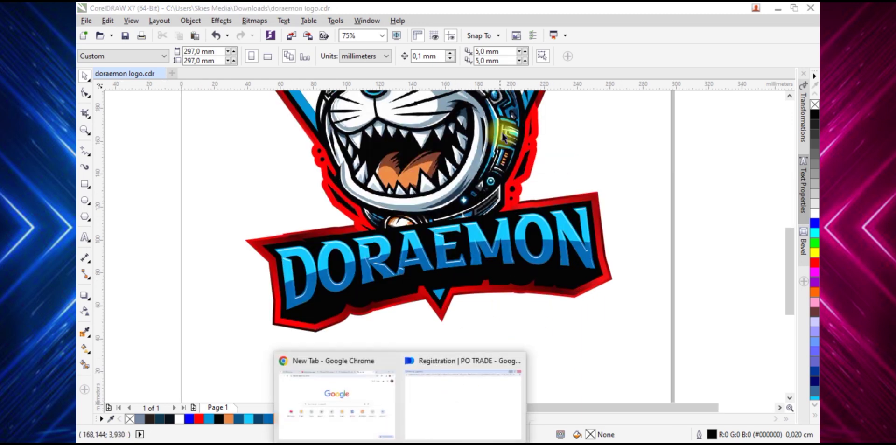
{"action": "left_click", "coordinate": [383, 402]}
{"action": "left_click", "coordinate": [506, 41]}
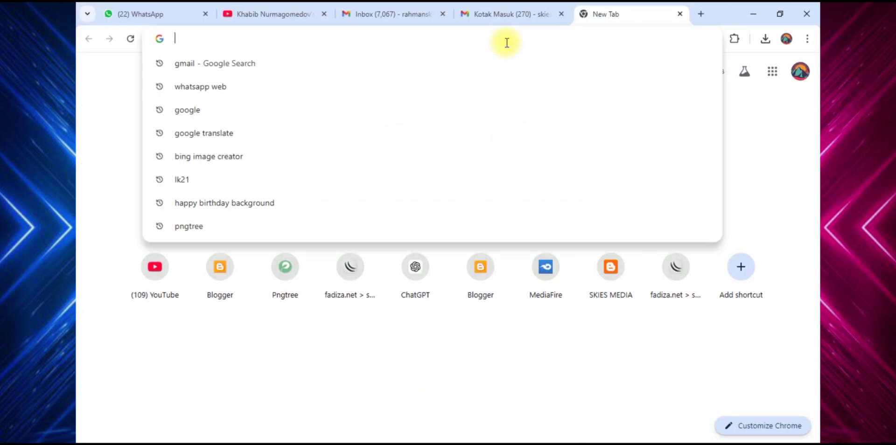
{"action": "type", "text": "skiesmedia.blogspot.com"}
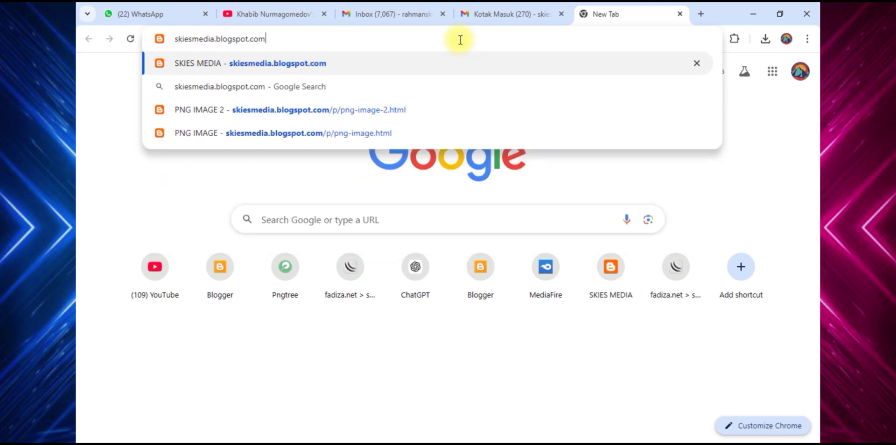
{"action": "key", "text": "Return"}
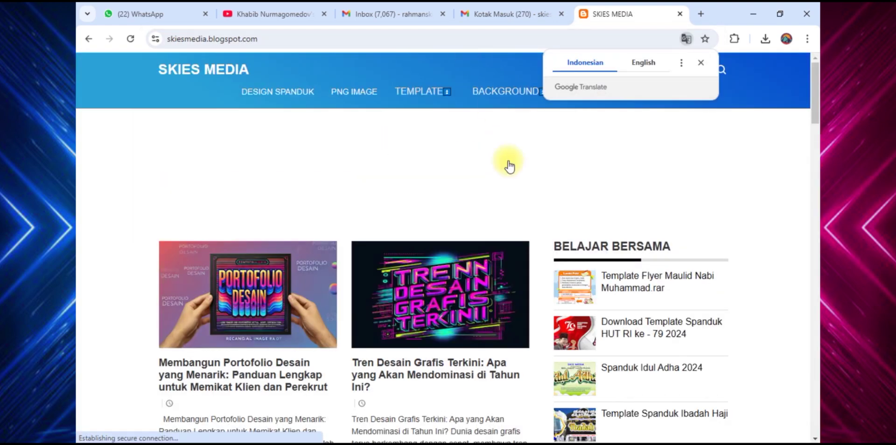
{"action": "left_click", "coordinate": [364, 99]}
{"action": "left_click", "coordinate": [544, 15]}
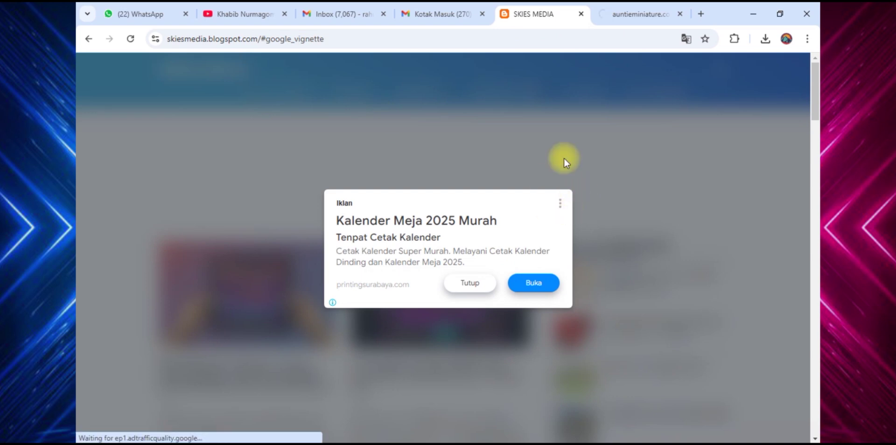
{"action": "left_click", "coordinate": [477, 283]}
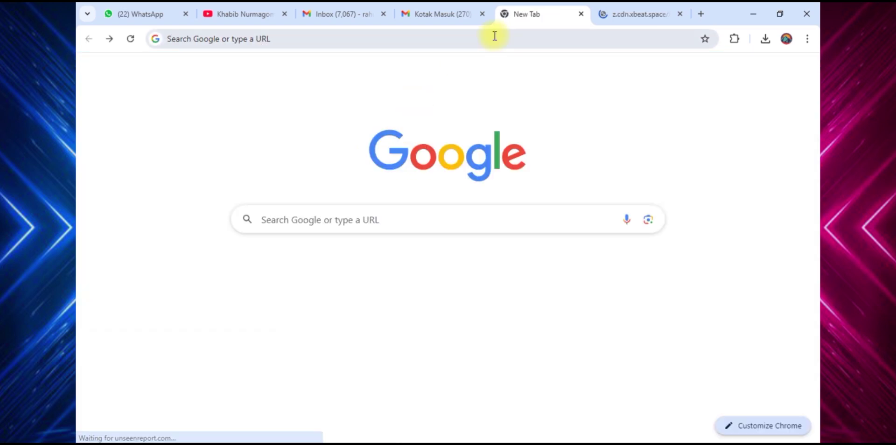
Load skiesmedia.blogspot.com again and close the pop-up advertising tab
{"action": "left_click", "coordinate": [527, 40]}
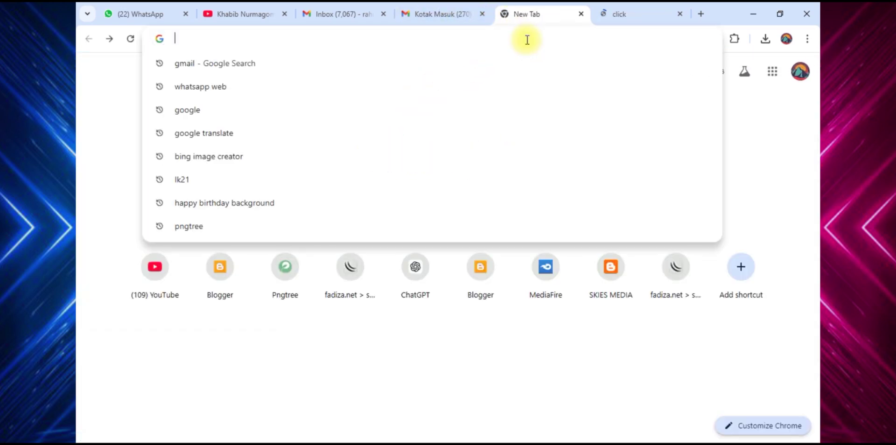
{"action": "type", "text": "skiesmedia.blogspot.com"}
{"action": "key", "text": "Return"}
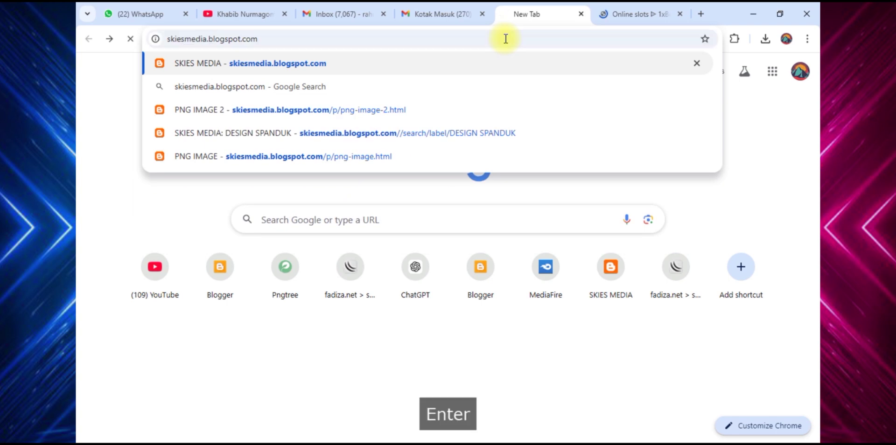
{"action": "left_click", "coordinate": [680, 14]}
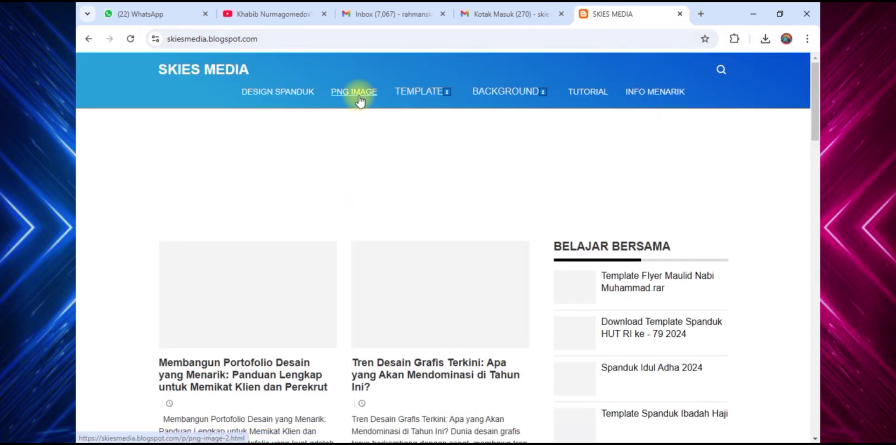
Open the site's PNG IMAGE page and download doraemon.png, the blue robot head with the black nose, from MediaFire
{"action": "left_click", "coordinate": [360, 97]}
{"action": "scroll", "coordinate": [528, 229], "scroll_direction": "down", "scroll_amount": 3}
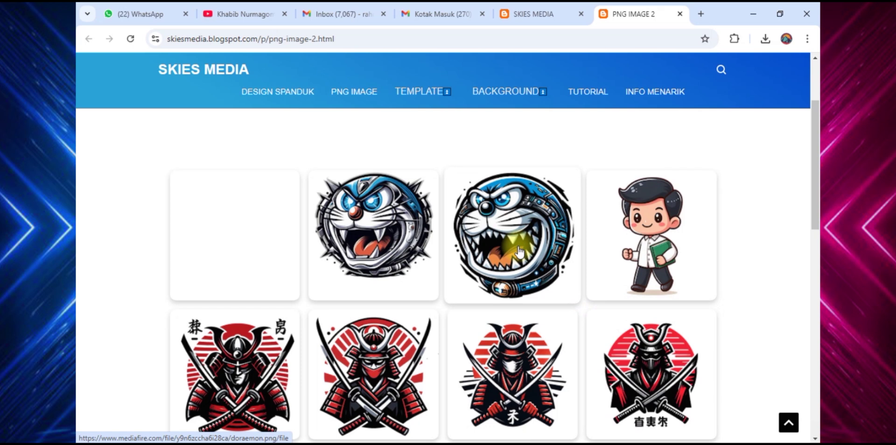
{"action": "left_click", "coordinate": [520, 252]}
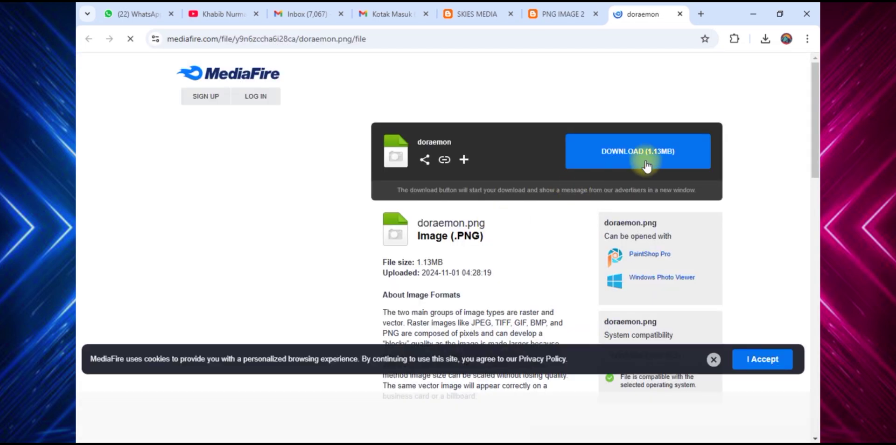
{"action": "left_click", "coordinate": [646, 163]}
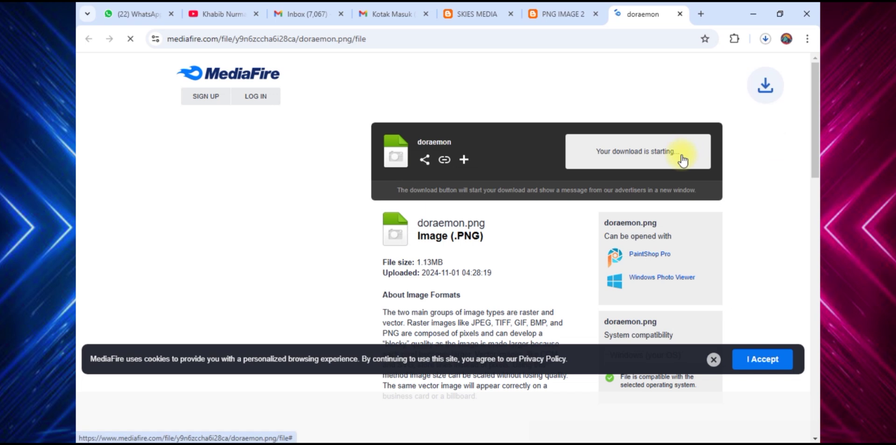
Bring doraemon.png from the browser's recent downloads into the doraemon logo.cdr drawing in CorelDRAW
{"action": "left_click", "coordinate": [765, 39]}
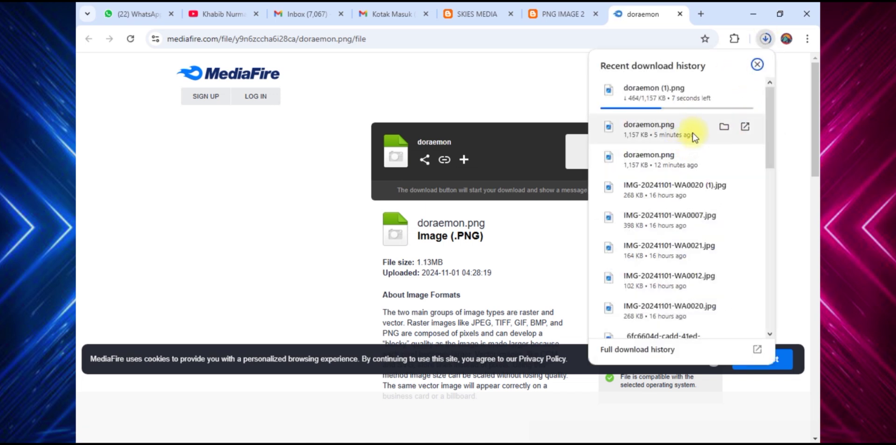
{"action": "left_click_drag", "start_coordinate": [694, 130], "coordinate": [486, 377]}
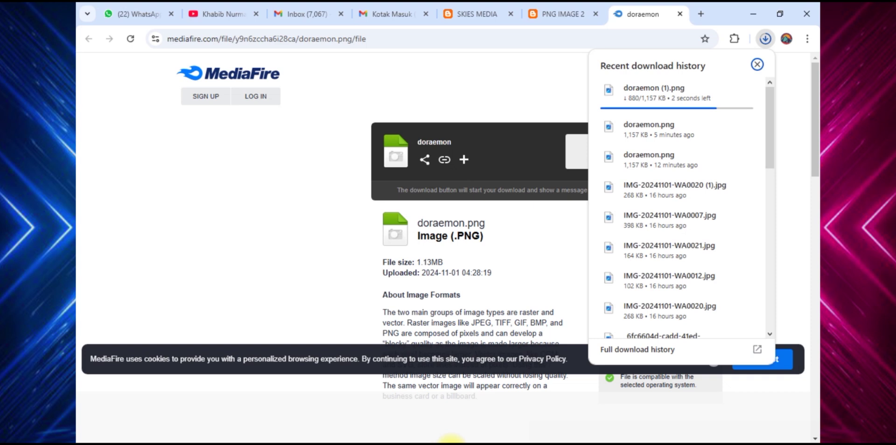
{"action": "left_click_drag", "start_coordinate": [451, 441], "coordinate": [454, 442]}
{"action": "left_click_drag", "start_coordinate": [620, 268], "coordinate": [620, 268]}
{"action": "scroll", "coordinate": [621, 262], "scroll_direction": "down", "scroll_amount": 4}
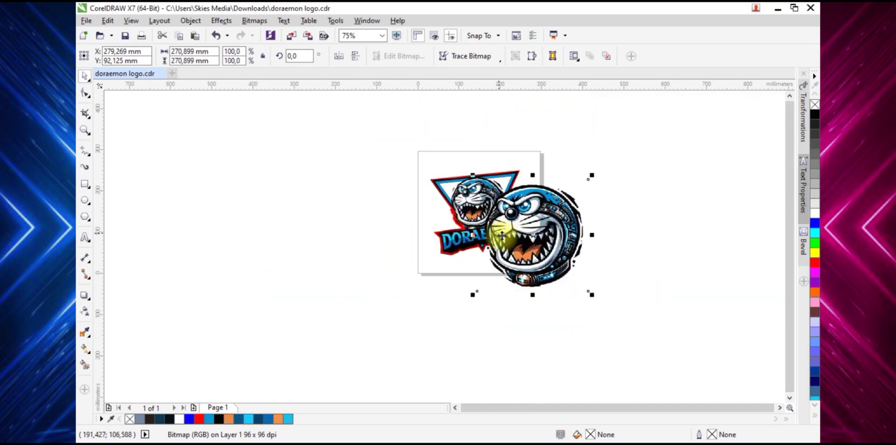
Move the imported bitmap beside the page, clear of the finished logo, and scale it down to about 191 mm square
{"action": "left_click_drag", "start_coordinate": [588, 235], "coordinate": [631, 229]}
{"action": "left_click_drag", "start_coordinate": [664, 270], "coordinate": [641, 257]}
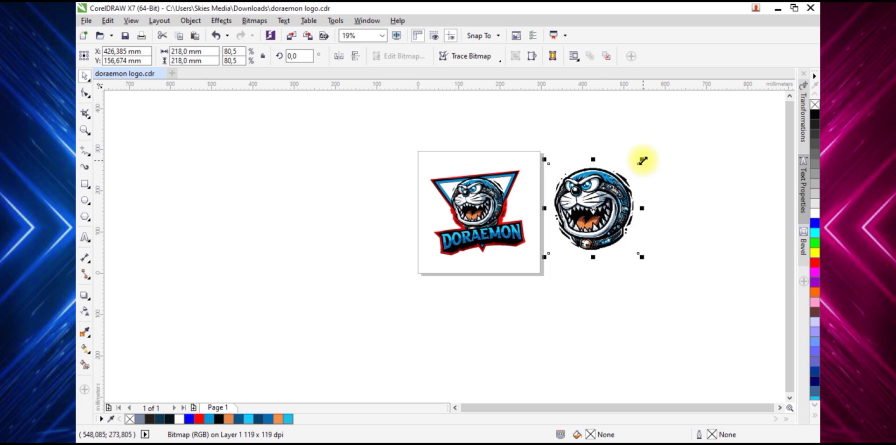
{"action": "left_click_drag", "start_coordinate": [642, 160], "coordinate": [631, 171]}
{"action": "left_click", "coordinate": [581, 249]}
{"action": "scroll", "coordinate": [582, 247], "scroll_direction": "up", "scroll_amount": 2}
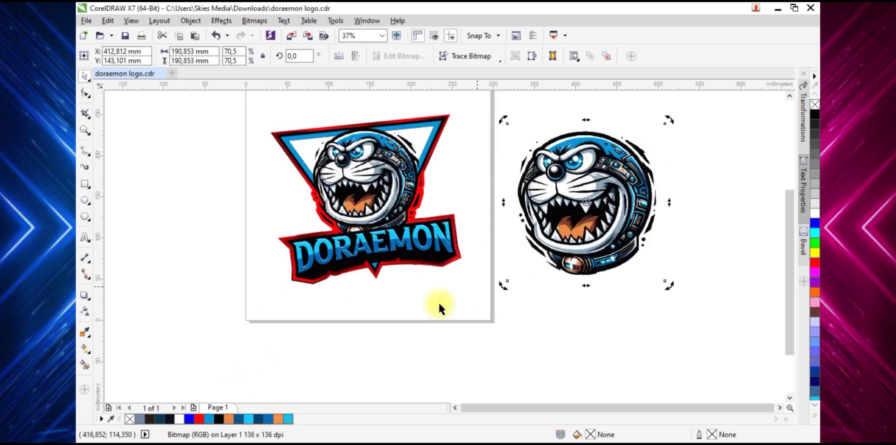
Add a second page, place the bitmap on it, and compare it with the finished logo on Page 1
{"action": "left_click", "coordinate": [193, 408]}
{"action": "left_click_drag", "start_coordinate": [589, 194], "coordinate": [370, 176]}
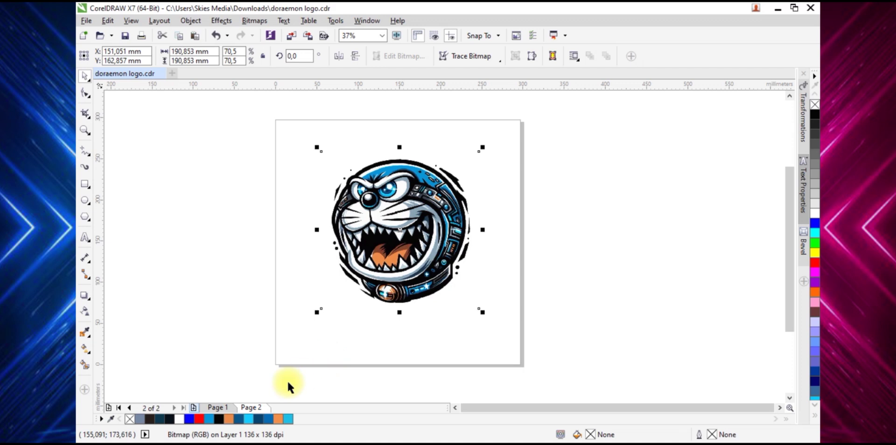
{"action": "left_click", "coordinate": [225, 407]}
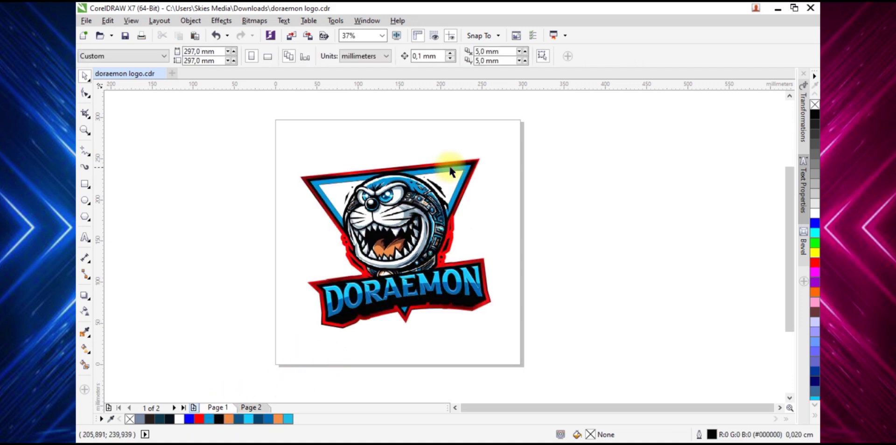
{"action": "left_click", "coordinate": [248, 408]}
Reposition the bitmap near the centre of Page 2, at about X 145 mm and Y 152 mm
{"action": "left_click", "coordinate": [402, 222]}
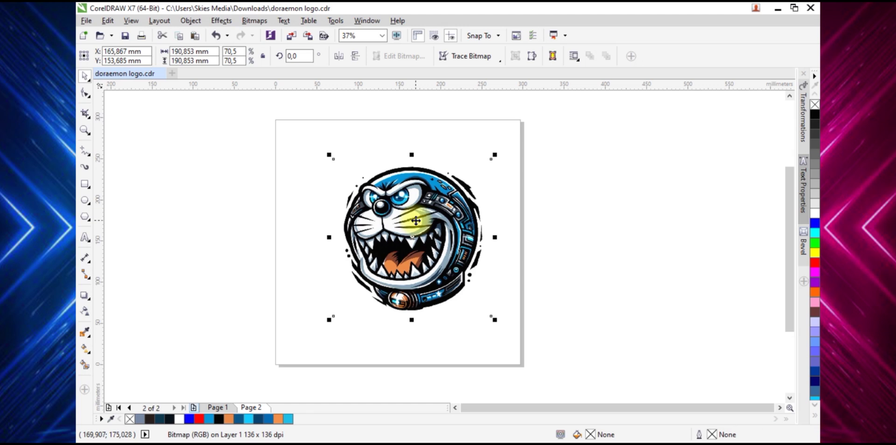
{"action": "left_click_drag", "start_coordinate": [416, 221], "coordinate": [408, 220]}
{"action": "left_click", "coordinate": [441, 164]}
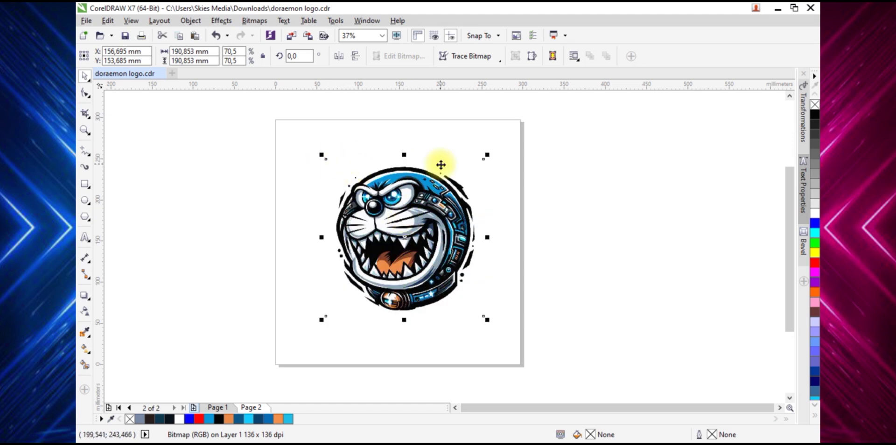
{"action": "left_click", "coordinate": [363, 204]}
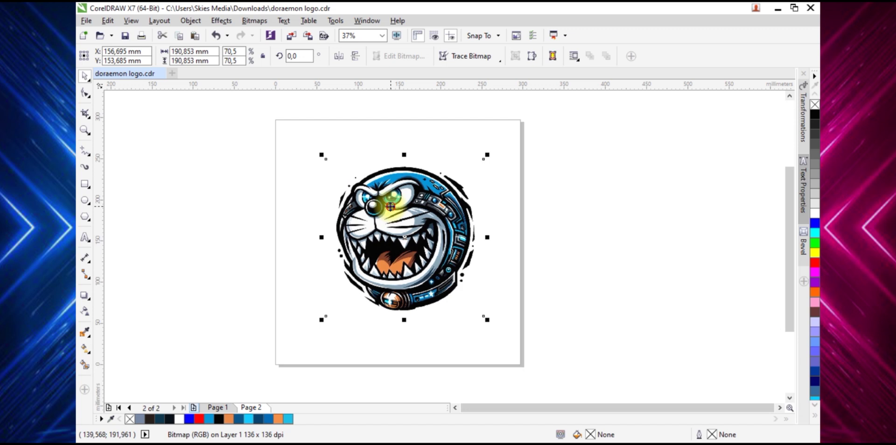
{"action": "left_click_drag", "start_coordinate": [390, 206], "coordinate": [368, 194]}
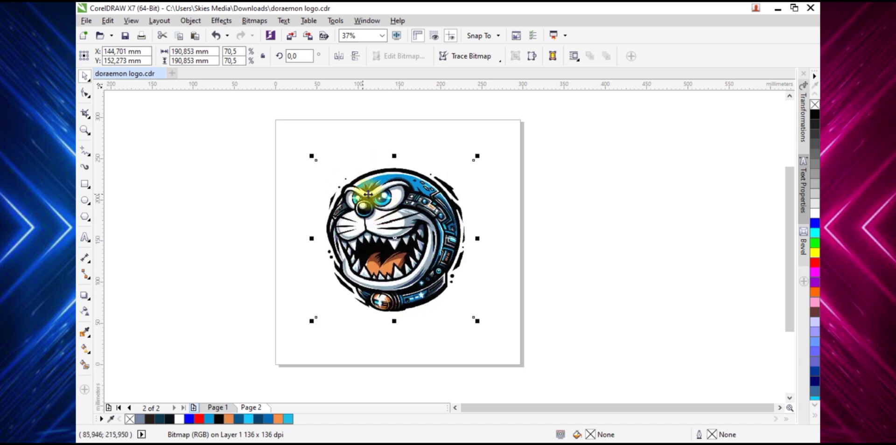
Inspect the bitmap in Wireframe view and return to Enhanced view
{"action": "left_click", "coordinate": [131, 21]}
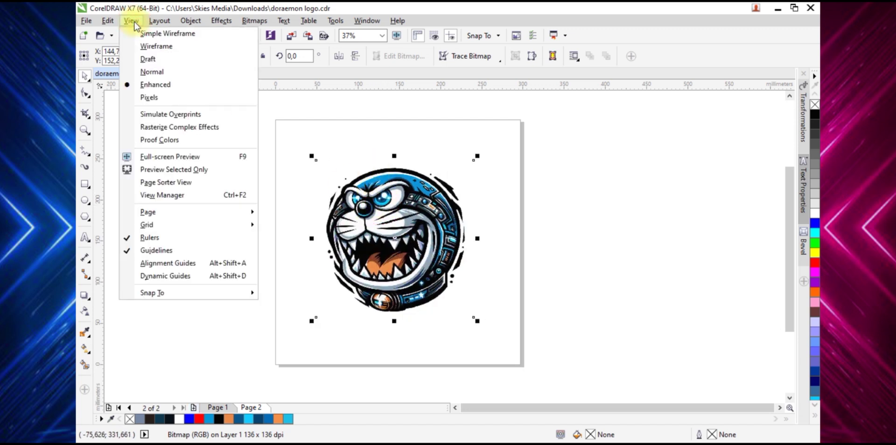
{"action": "left_click", "coordinate": [150, 46]}
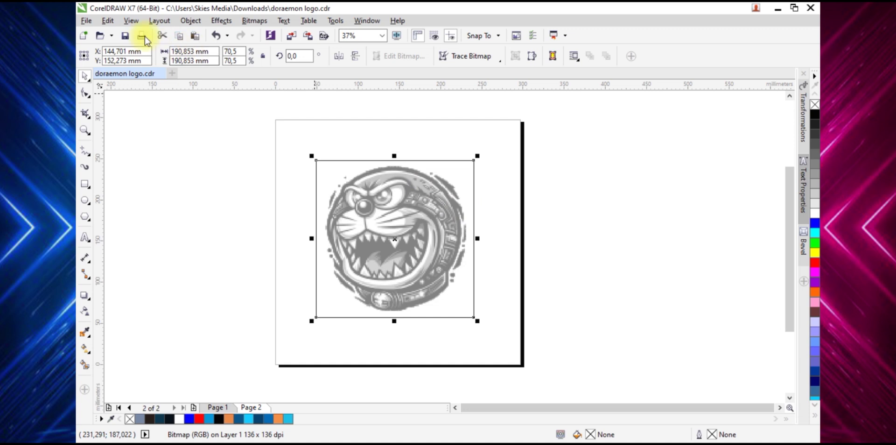
{"action": "left_click", "coordinate": [131, 21]}
{"action": "left_click", "coordinate": [162, 85]}
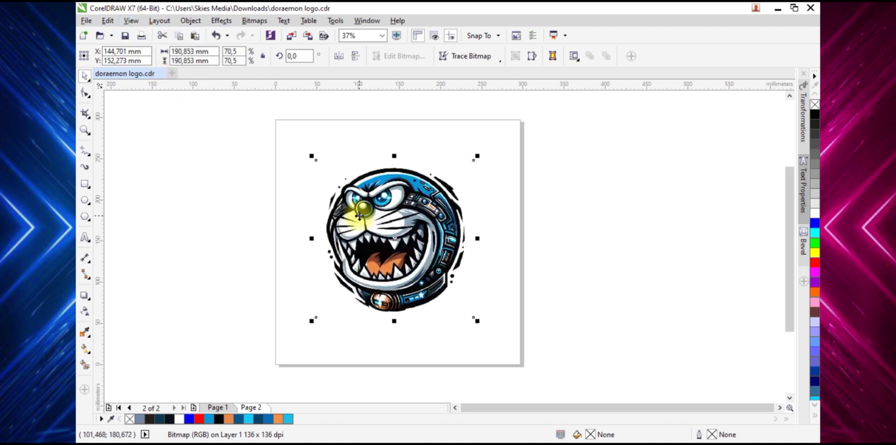
Outline-trace the bitmap as a Logo with the bitmap reduced and detail at minimum, and weld the traced shapes into one silhouette
{"action": "left_click", "coordinate": [556, 247]}
{"action": "left_click", "coordinate": [422, 246]}
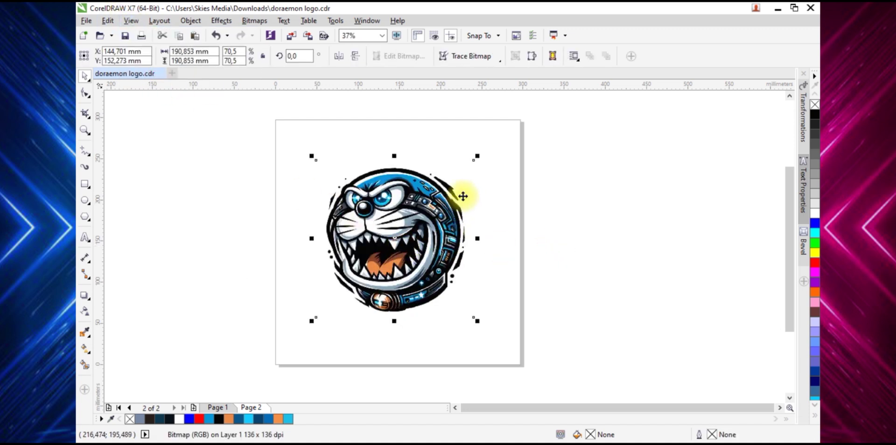
{"action": "left_click", "coordinate": [469, 56]}
{"action": "mouse_move", "coordinate": [495, 96]}
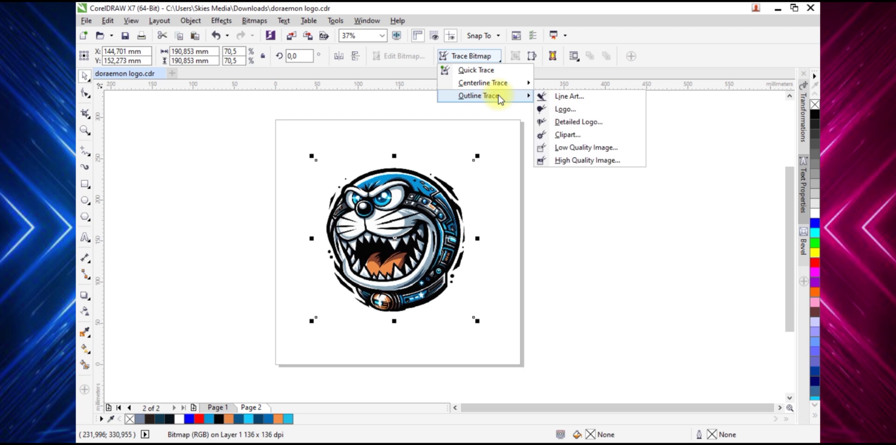
{"action": "left_click", "coordinate": [560, 108]}
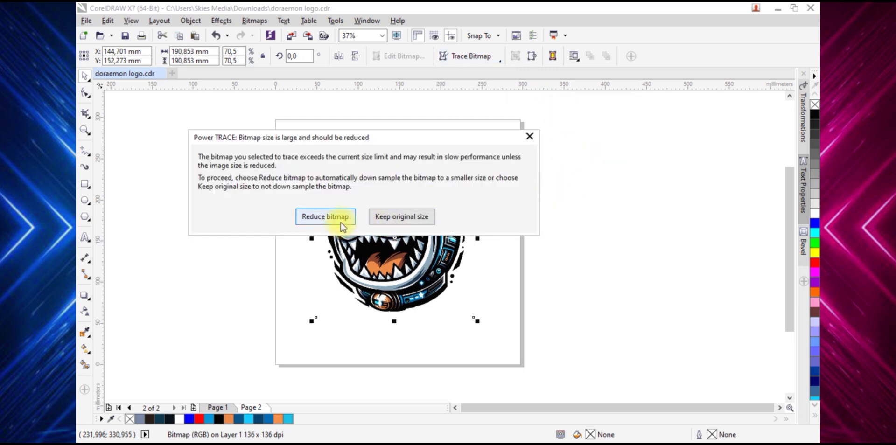
{"action": "left_click", "coordinate": [342, 225]}
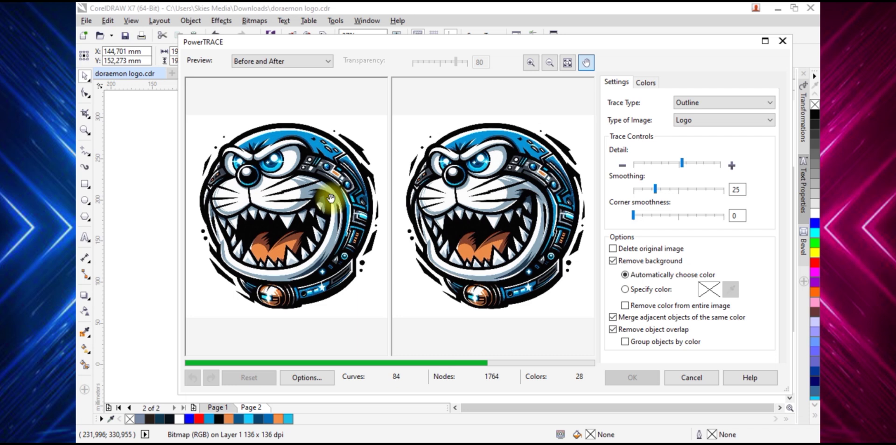
{"action": "left_click", "coordinate": [638, 166]}
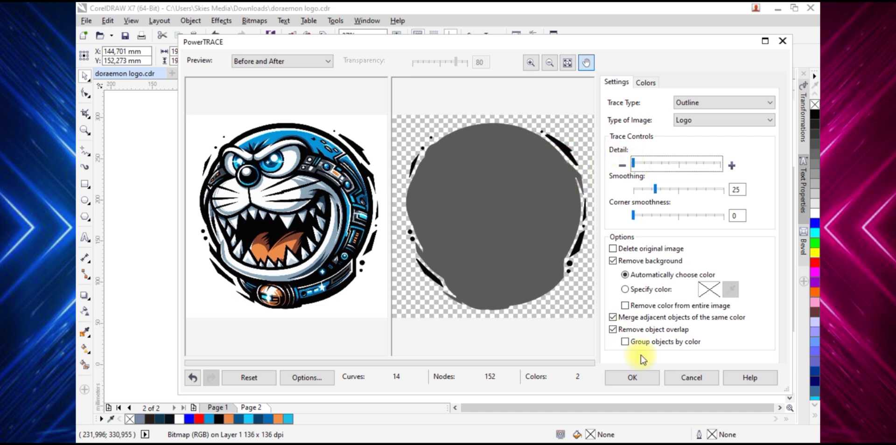
{"action": "left_click", "coordinate": [633, 379]}
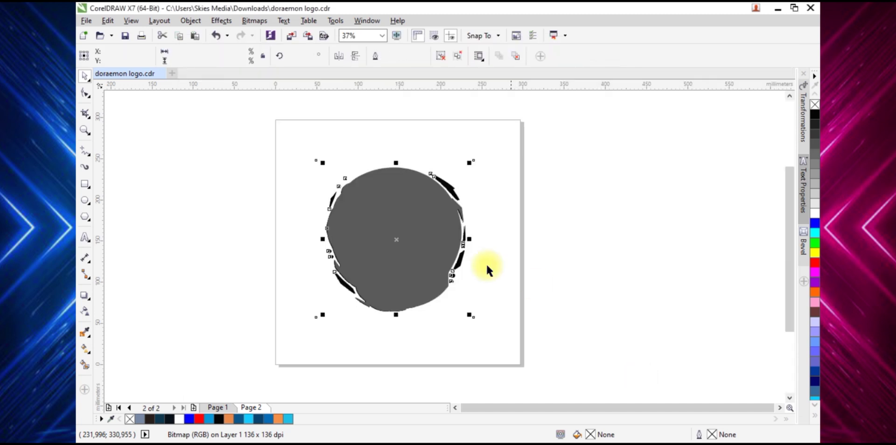
{"action": "left_click", "coordinate": [443, 57]}
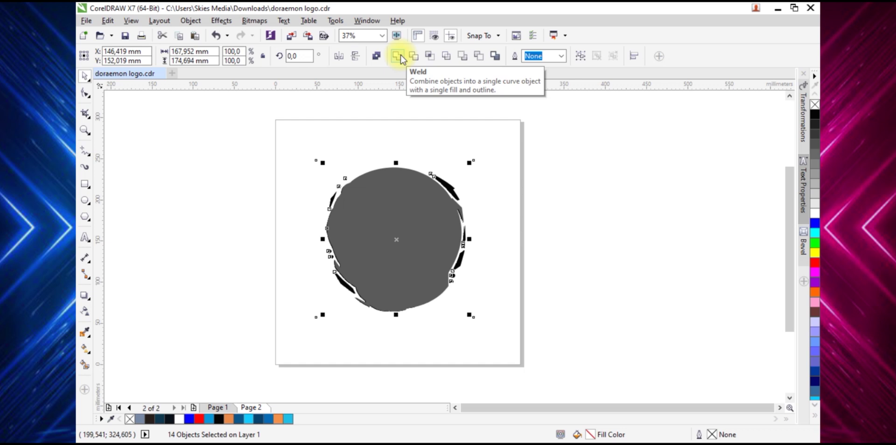
{"action": "left_click", "coordinate": [579, 124]}
{"action": "left_click_drag", "start_coordinate": [579, 124], "coordinate": [298, 358]}
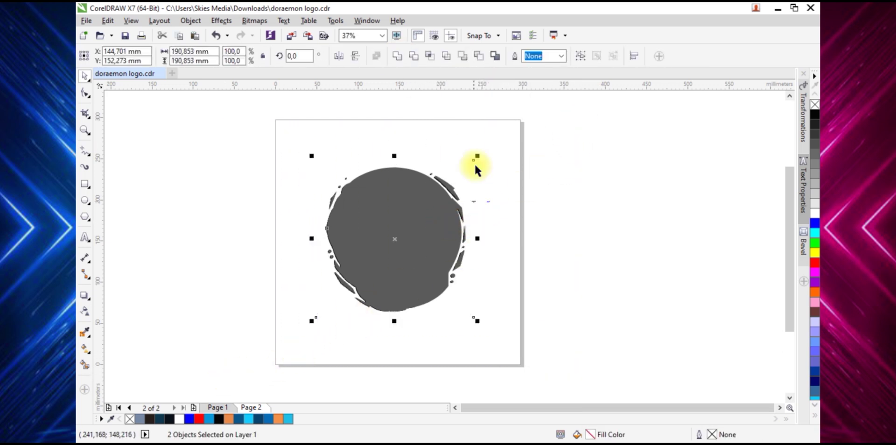
{"action": "left_click", "coordinate": [429, 56]}
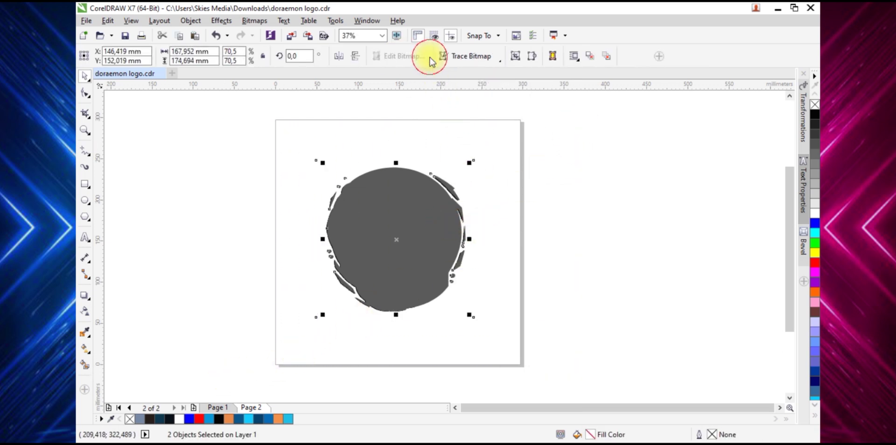
{"action": "key", "text": "ctrl+z"}
Intersect the bitmap with the grey silhouette to produce a head image without its background
{"action": "left_click", "coordinate": [445, 144]}
{"action": "left_click_drag", "start_coordinate": [263, 145], "coordinate": [561, 351]}
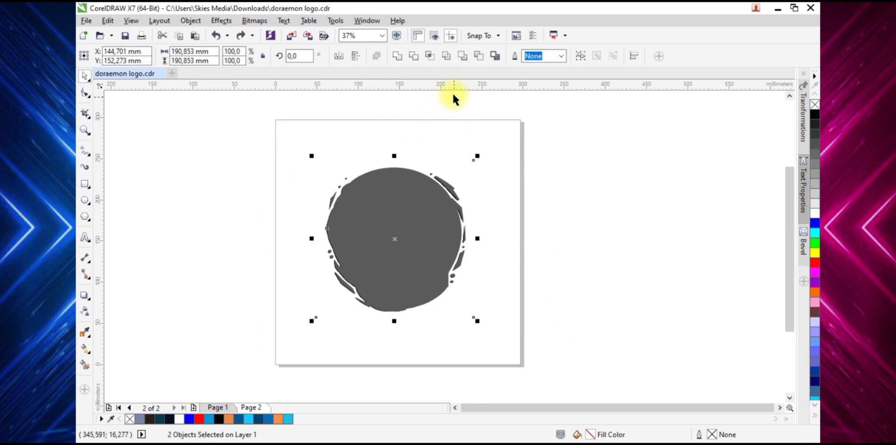
{"action": "left_click", "coordinate": [429, 56]}
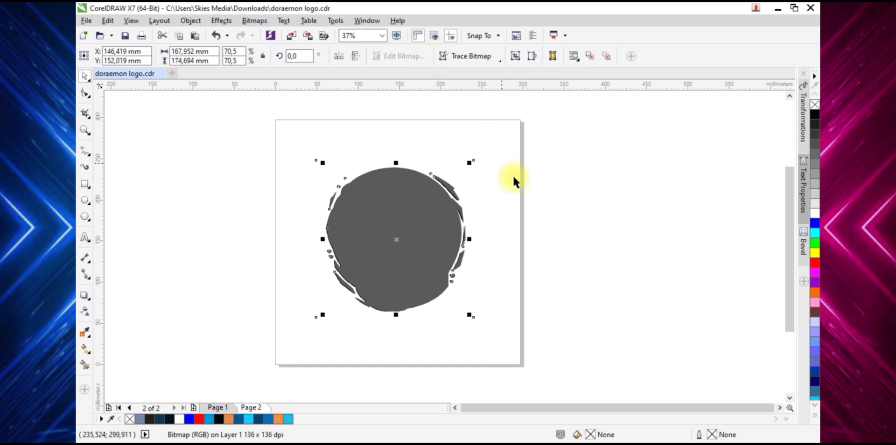
Separate the objects: original bitmap to the left of the page, grey silhouette to the right at about X 421 mm, Y 146 mm
{"action": "left_click", "coordinate": [495, 182]}
{"action": "left_click_drag", "start_coordinate": [457, 174], "coordinate": [294, 168]}
{"action": "left_click", "coordinate": [366, 212]}
{"action": "left_click_drag", "start_coordinate": [399, 217], "coordinate": [629, 203]}
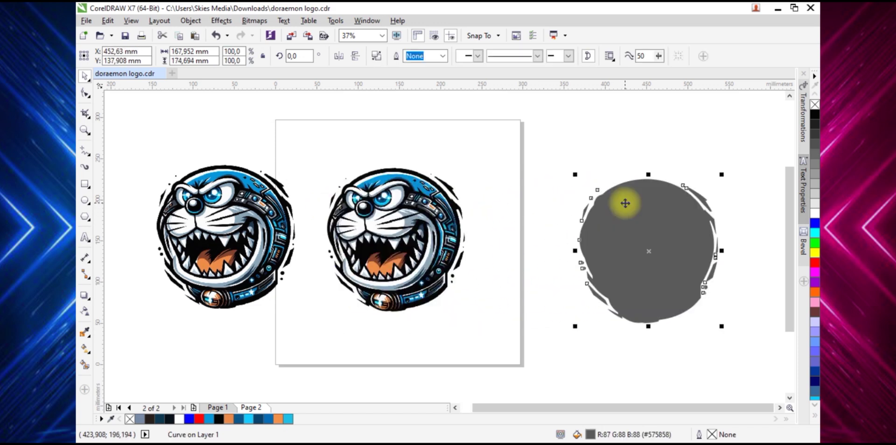
{"action": "left_click_drag", "start_coordinate": [623, 237], "coordinate": [597, 231]}
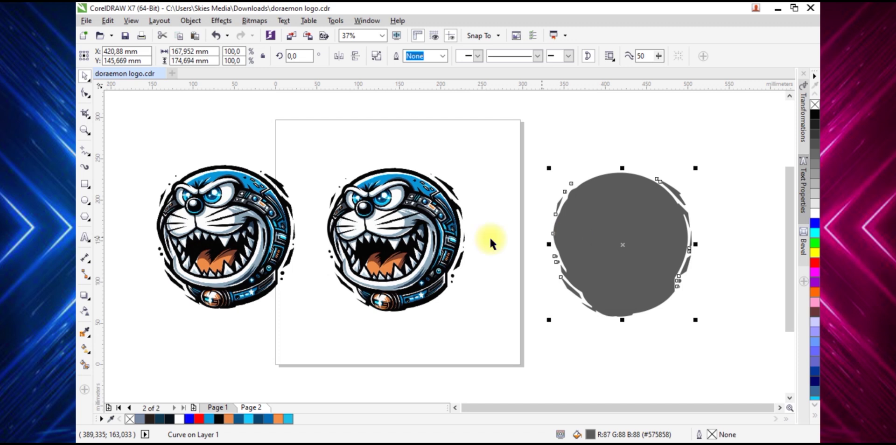
Move the original bitmap clear of the cropped head, to about X -80 mm and Y 149 mm
{"action": "left_click", "coordinate": [410, 240]}
{"action": "left_click", "coordinate": [270, 250]}
{"action": "scroll", "coordinate": [410, 245], "scroll_direction": "down", "scroll_amount": 2}
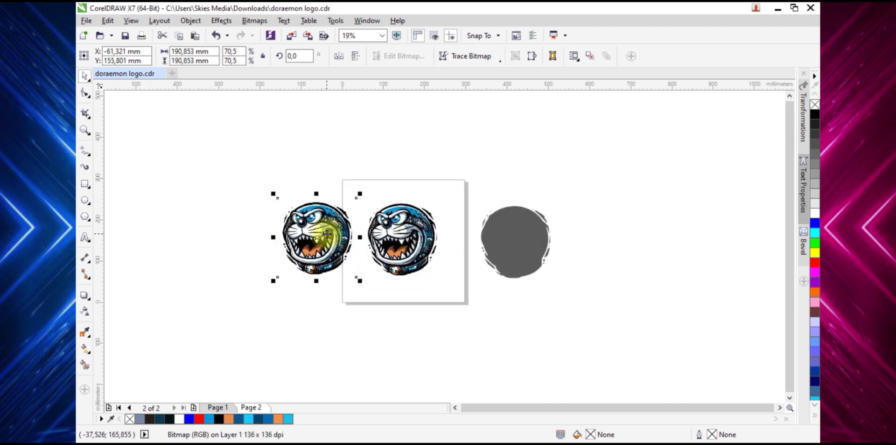
{"action": "scroll", "coordinate": [332, 239], "scroll_direction": "up", "scroll_amount": 2}
{"action": "mouse_move", "coordinate": [340, 239]}
{"action": "left_mouse_down"}
{"action": "mouse_move", "coordinate": [350, 248]}
{"action": "mouse_move", "coordinate": [338, 245]}
{"action": "left_mouse_up"}
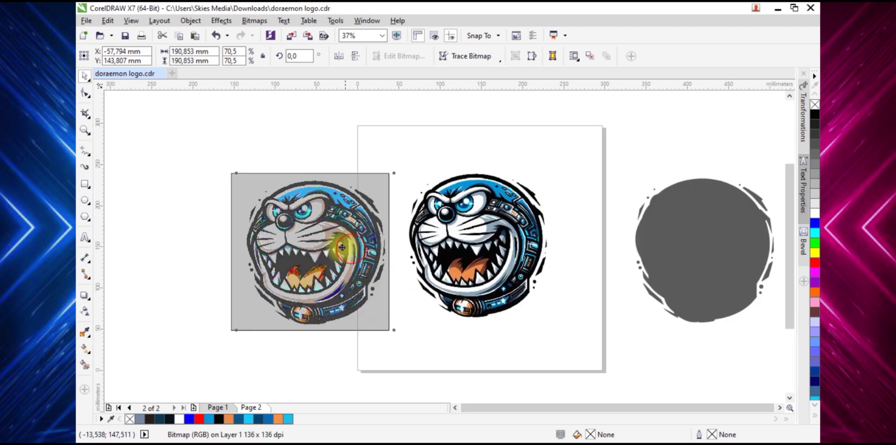
{"action": "left_click", "coordinate": [472, 238]}
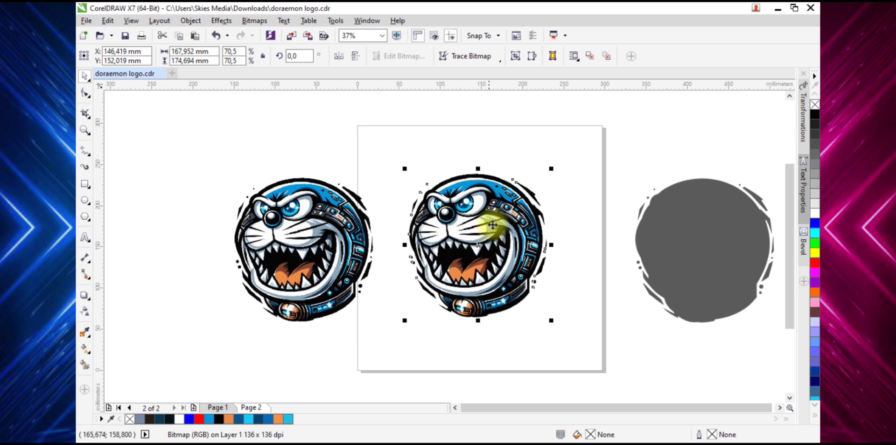
{"action": "left_click", "coordinate": [736, 250]}
{"action": "left_click", "coordinate": [262, 254]}
{"action": "left_click_drag", "start_coordinate": [306, 235], "coordinate": [295, 236]}
Compare the original bitmap, the cropped head and the silhouette in Wireframe view, and return to Enhanced view
{"action": "left_click", "coordinate": [130, 21]}
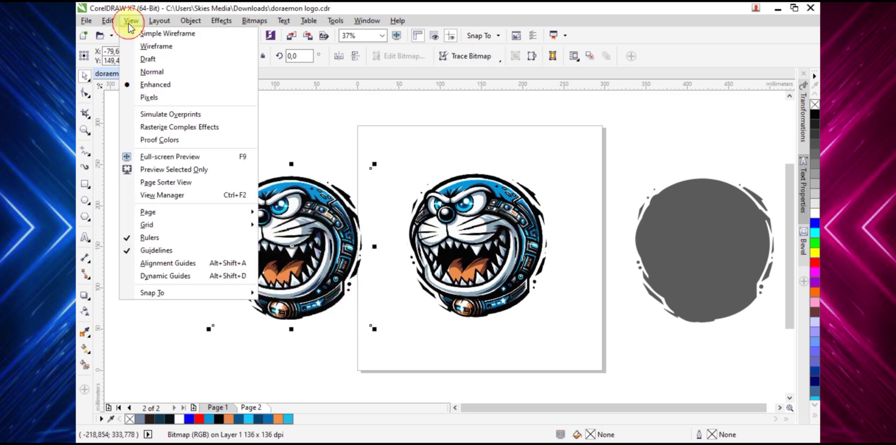
{"action": "left_click", "coordinate": [147, 46]}
{"action": "left_click", "coordinate": [375, 135]}
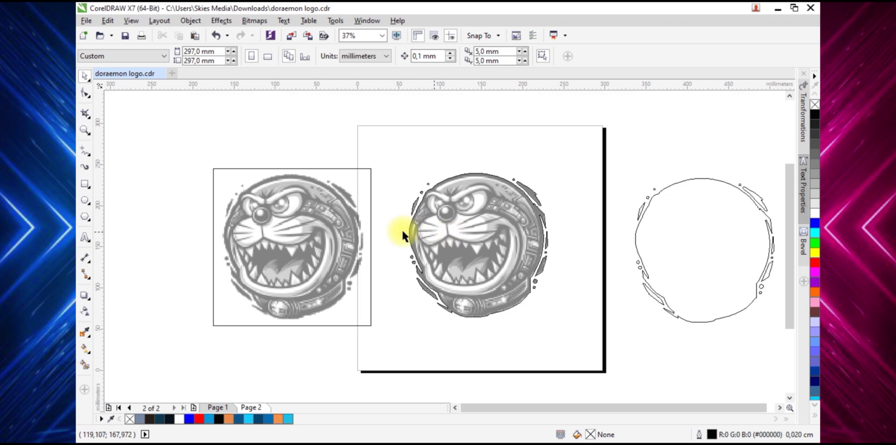
{"action": "left_click", "coordinate": [356, 234]}
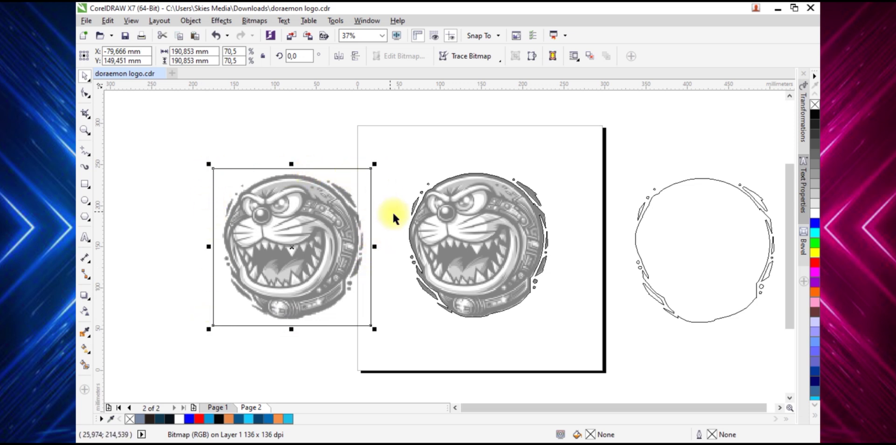
{"action": "left_click", "coordinate": [426, 220]}
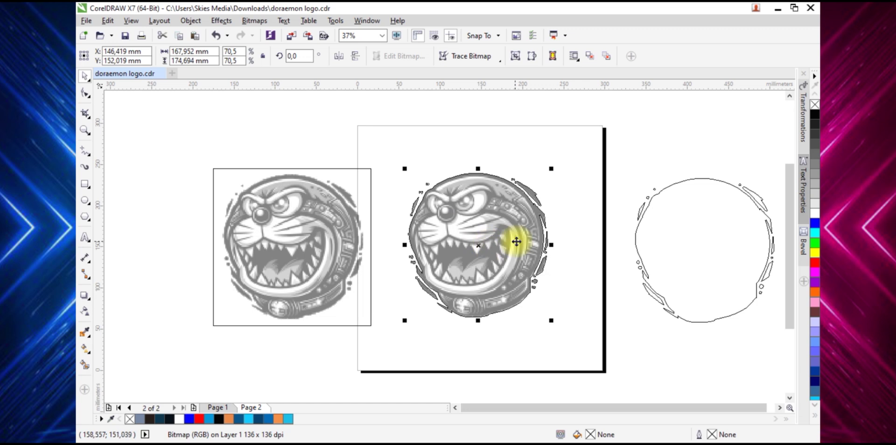
{"action": "left_click", "coordinate": [735, 241]}
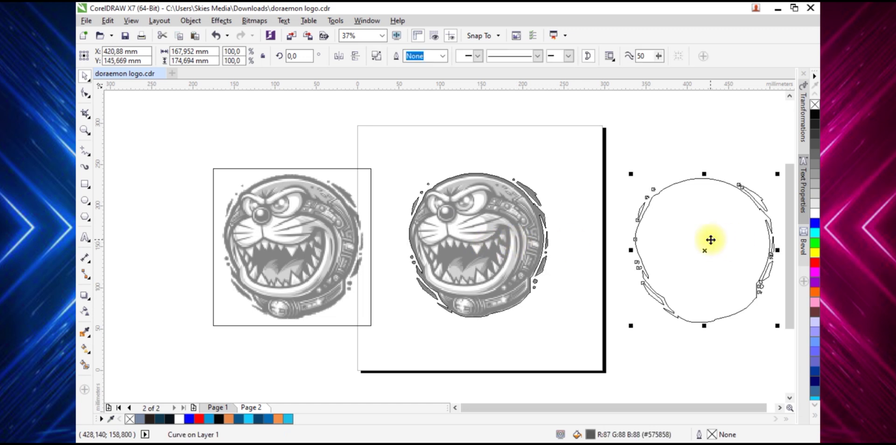
{"action": "left_click", "coordinate": [534, 215]}
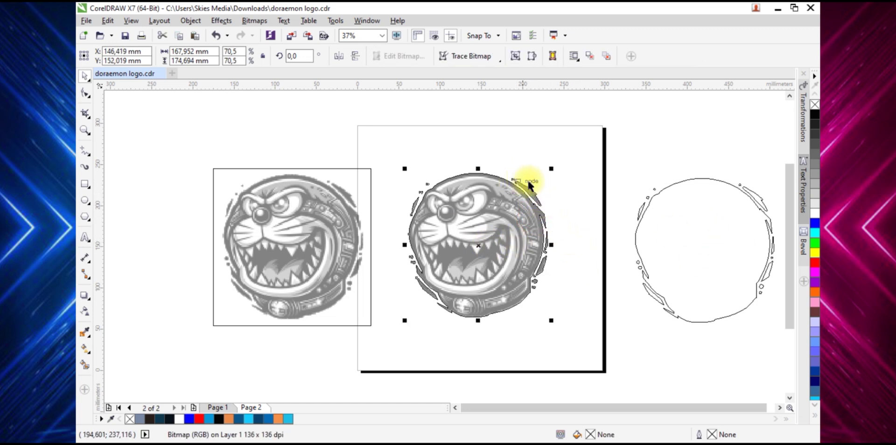
{"action": "left_click", "coordinate": [130, 21]}
{"action": "left_click", "coordinate": [154, 84]}
Delete the original bitmap beside the page, and examine the head in the finished logo on Page 1 before returning to Page 2
{"action": "left_click", "coordinate": [280, 211]}
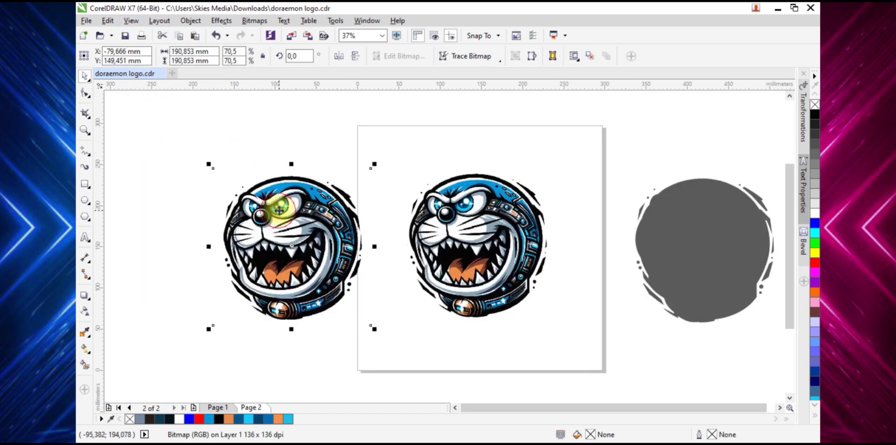
{"action": "key", "text": "Delete"}
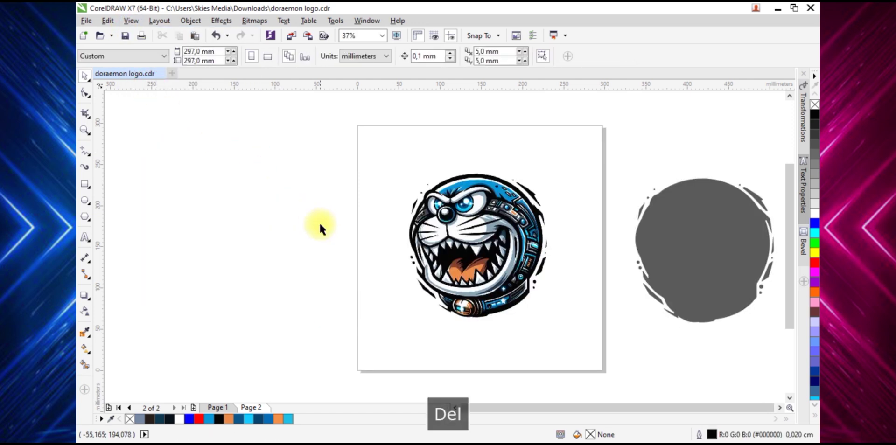
{"action": "left_click", "coordinate": [216, 407]}
{"action": "scroll", "coordinate": [524, 201], "scroll_direction": "up", "scroll_amount": 2}
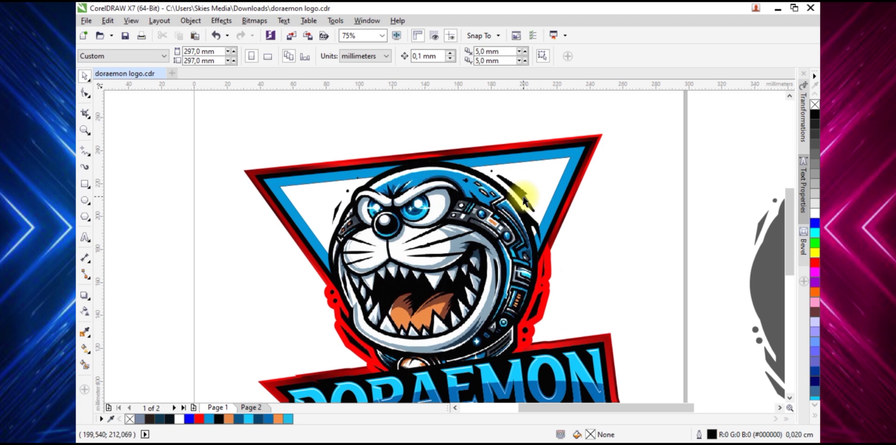
{"action": "scroll", "coordinate": [518, 187], "scroll_direction": "down", "scroll_amount": 2}
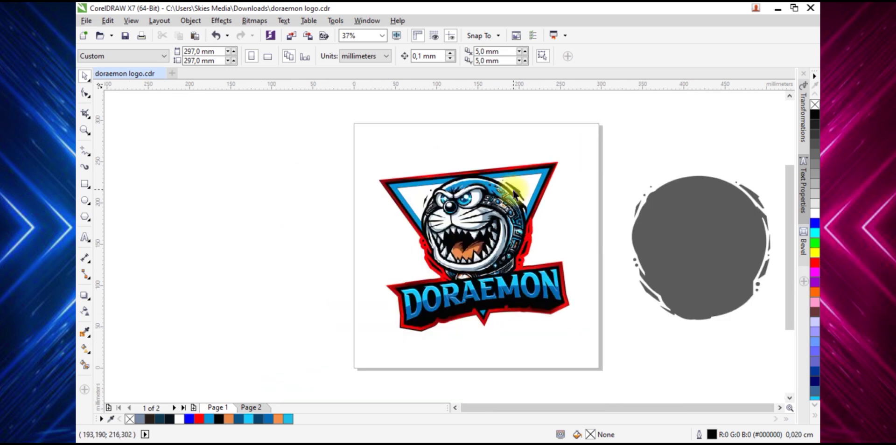
{"action": "left_click", "coordinate": [252, 409]}
Draw a polygon about 174 by 166 mm to the left of the head and set its number of sides to 3
{"action": "left_click", "coordinate": [473, 277]}
{"action": "left_click", "coordinate": [164, 192]}
{"action": "left_click", "coordinate": [90, 219]}
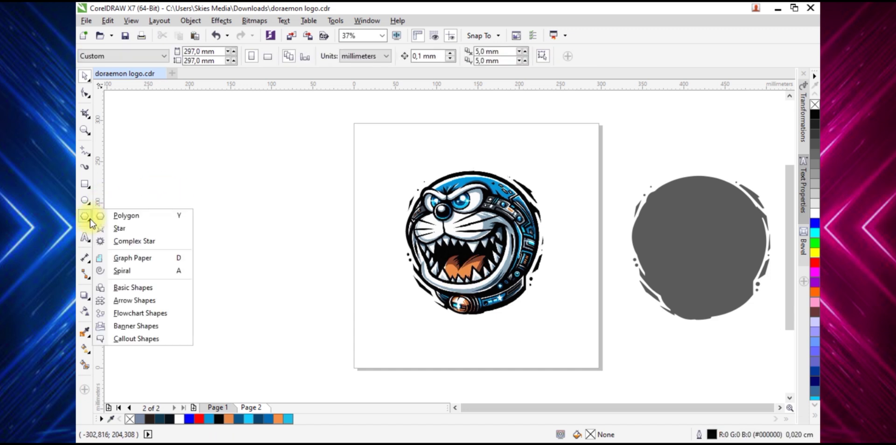
{"action": "left_click", "coordinate": [119, 218]}
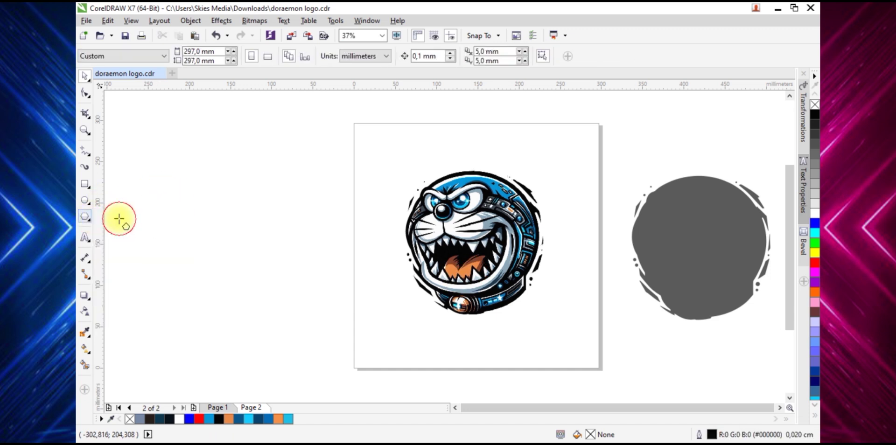
{"action": "left_click_drag", "start_coordinate": [260, 184], "coordinate": [387, 331]}
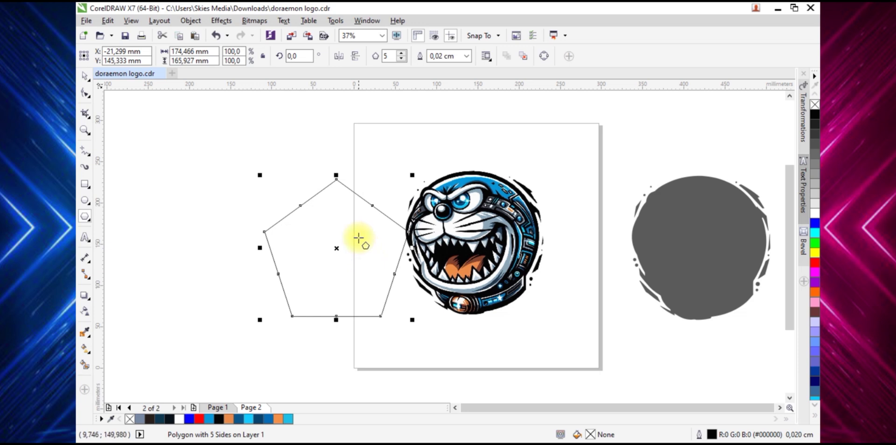
{"action": "key", "text": "space"}
{"action": "left_click_drag", "start_coordinate": [350, 233], "coordinate": [314, 225]}
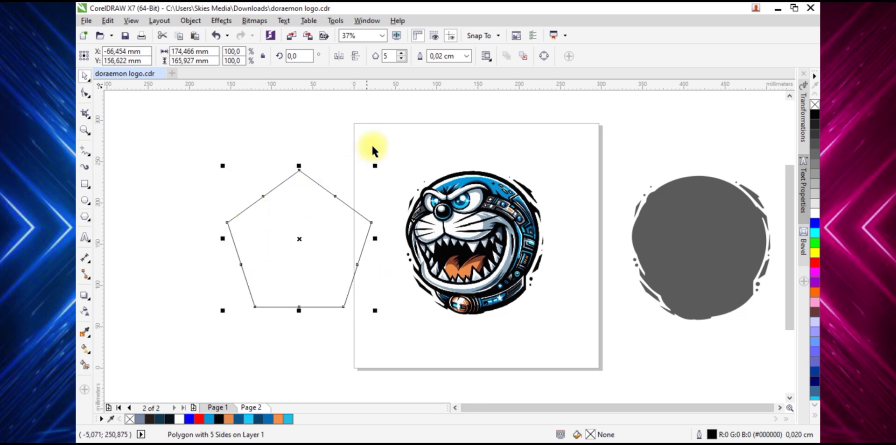
{"action": "left_click", "coordinate": [402, 58]}
{"action": "left_click", "coordinate": [401, 58]}
Place the triangle over the head and compare the arrangement with the finished logo on Page 1
{"action": "left_click_drag", "start_coordinate": [284, 231], "coordinate": [420, 224]}
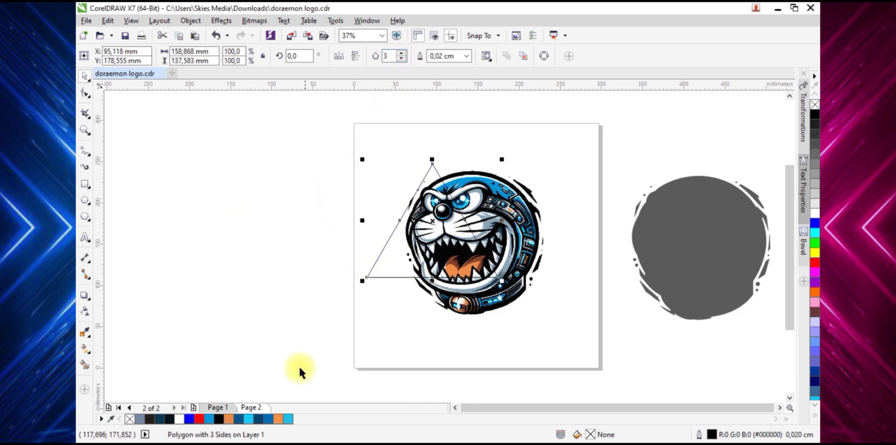
{"action": "left_click", "coordinate": [223, 407]}
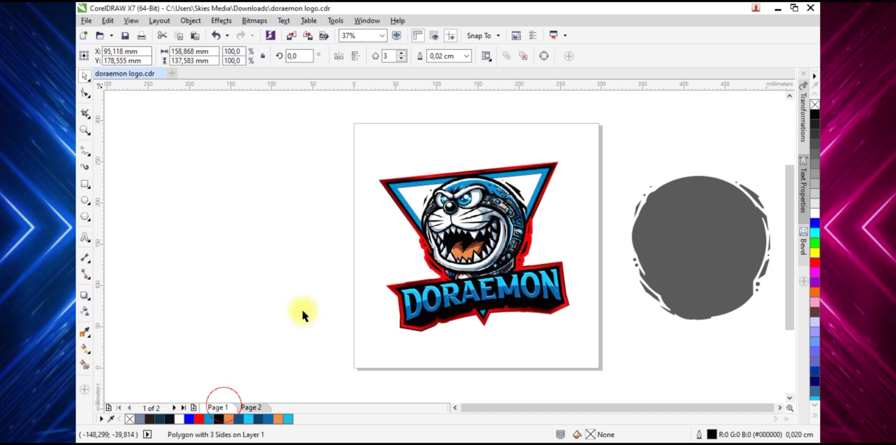
{"action": "left_click", "coordinate": [250, 407]}
{"action": "left_click", "coordinate": [435, 278]}
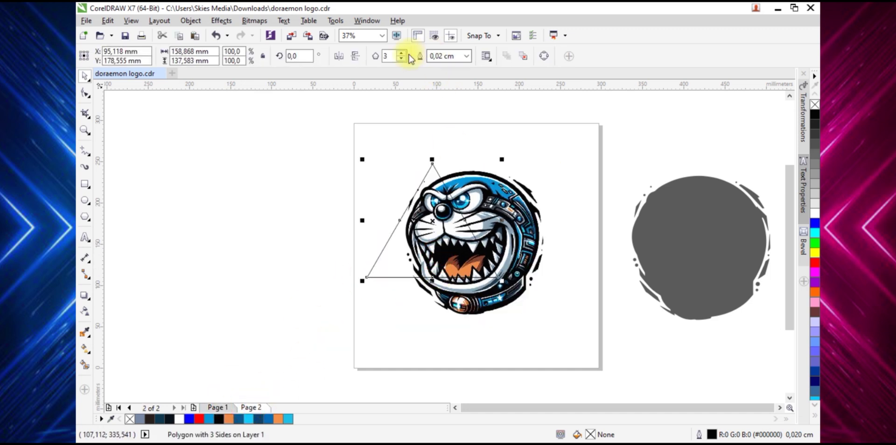
Move the triangle off the head and flip it vertically, placing it at about X -46 mm and Y 168 mm
{"action": "left_click_drag", "start_coordinate": [428, 176], "coordinate": [322, 176]}
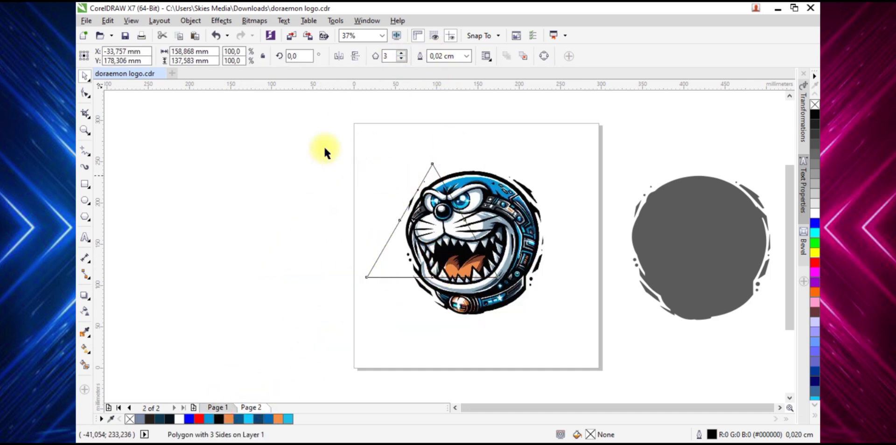
{"action": "left_click", "coordinate": [354, 58]}
{"action": "left_click_drag", "start_coordinate": [361, 218], "coordinate": [351, 226]}
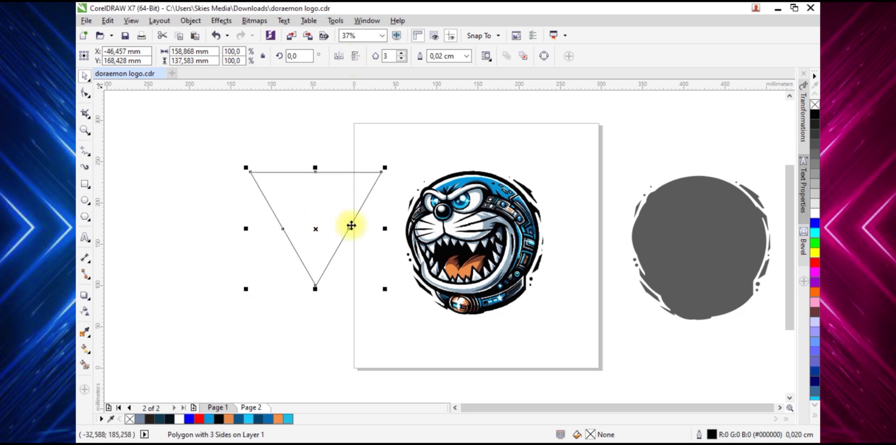
Enlarge the upside-down triangle from about 159 mm to at least about 220 mm wide and place it over the head
{"action": "left_click_drag", "start_coordinate": [384, 289], "coordinate": [435, 360]}
{"action": "left_click_drag", "start_coordinate": [461, 213], "coordinate": [516, 176]}
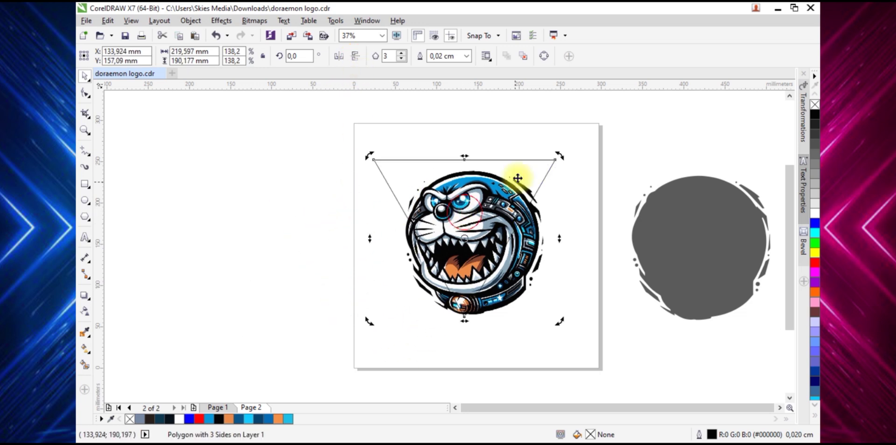
{"action": "mouse_move", "coordinate": [562, 155]}
{"action": "left_mouse_down"}
{"action": "mouse_move", "coordinate": [537, 137]}
{"action": "mouse_move", "coordinate": [527, 152]}
{"action": "mouse_move", "coordinate": [562, 143]}
{"action": "left_mouse_up"}
{"action": "left_click", "coordinate": [540, 158]}
Compare with the frame on Page 1, rotate the triangle about 7.2° and position it at about X 131 mm, Y 142 mm
{"action": "left_click", "coordinate": [219, 409]}
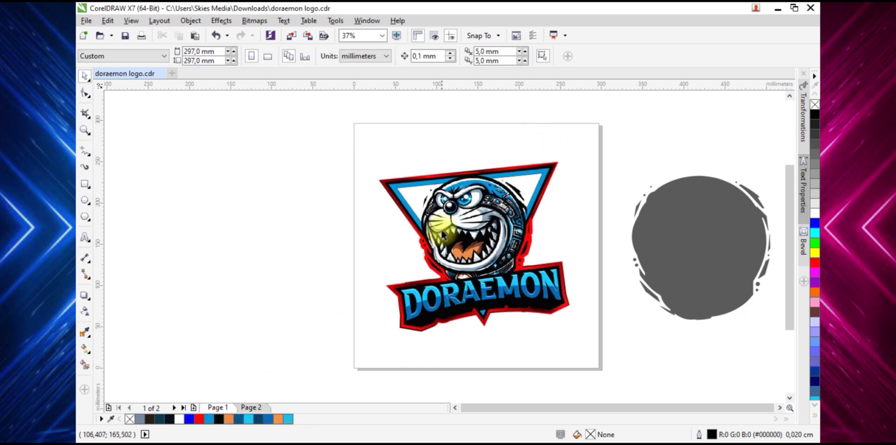
{"action": "left_click", "coordinate": [254, 408]}
{"action": "left_click", "coordinate": [541, 152]}
{"action": "left_click", "coordinate": [540, 152]}
{"action": "mouse_move", "coordinate": [567, 144]}
{"action": "left_mouse_down"}
{"action": "mouse_move", "coordinate": [574, 156]}
{"action": "mouse_move", "coordinate": [573, 144]}
{"action": "left_mouse_up"}
{"action": "left_click", "coordinate": [550, 160]}
{"action": "left_click", "coordinate": [565, 150]}
{"action": "scroll", "coordinate": [544, 162], "scroll_direction": "up", "scroll_amount": 2}
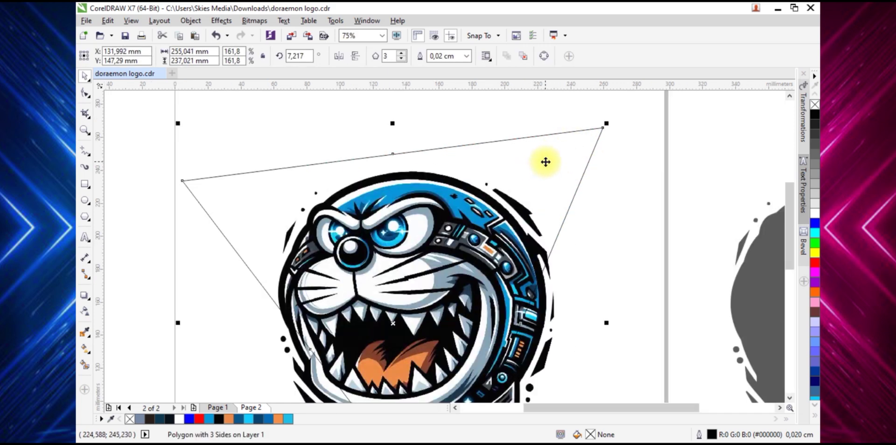
{"action": "scroll", "coordinate": [546, 166], "scroll_direction": "down", "scroll_amount": 2}
{"action": "left_click", "coordinate": [313, 182]}
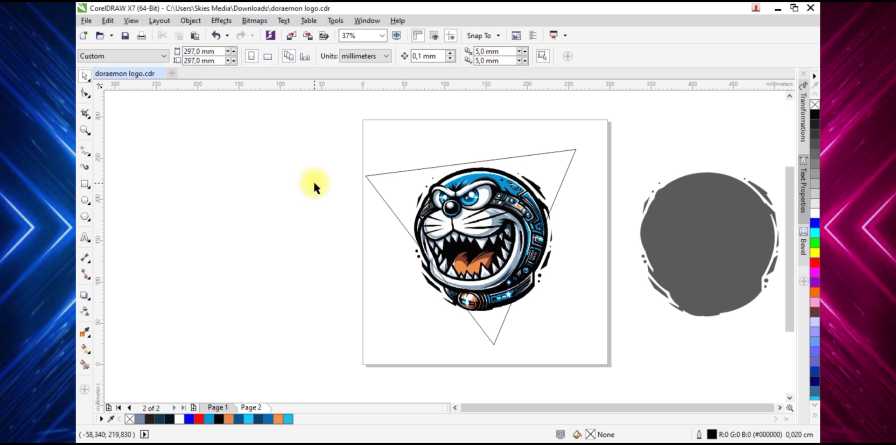
{"action": "left_click", "coordinate": [394, 187]}
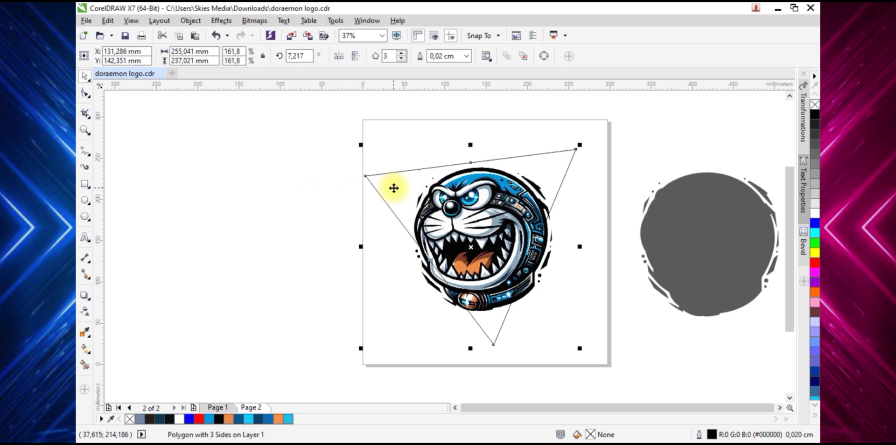
Bring the head bitmap to the front of the layer, above the triangle
{"action": "left_click", "coordinate": [529, 291]}
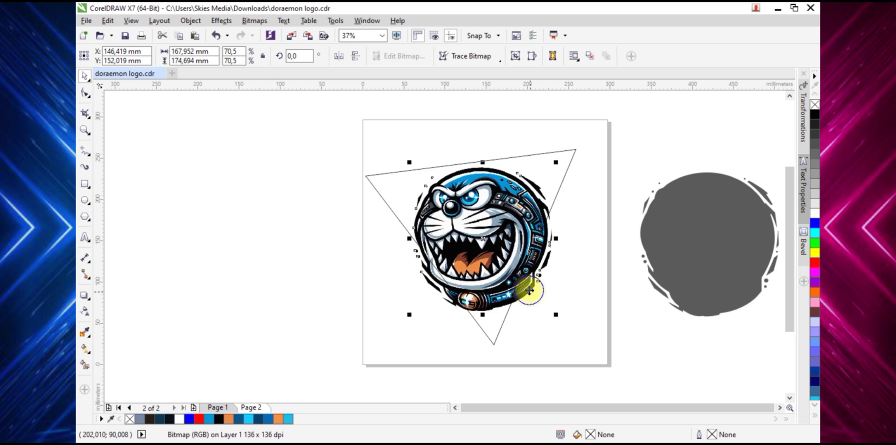
{"action": "right_click", "coordinate": [530, 290]}
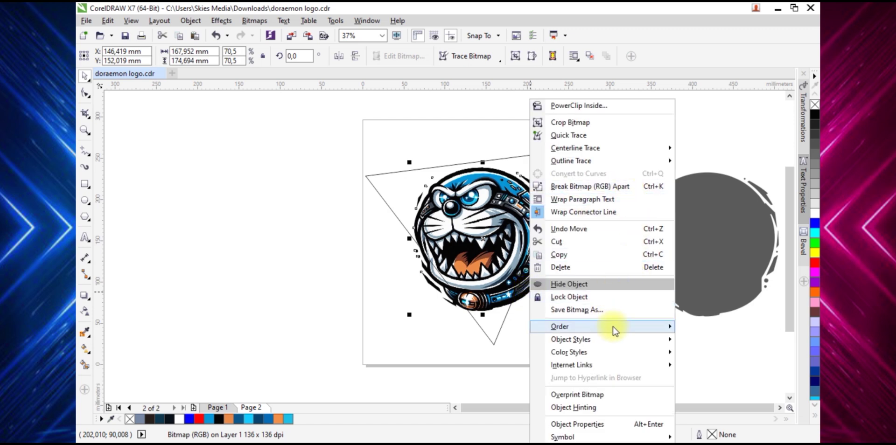
{"action": "mouse_move", "coordinate": [615, 331]}
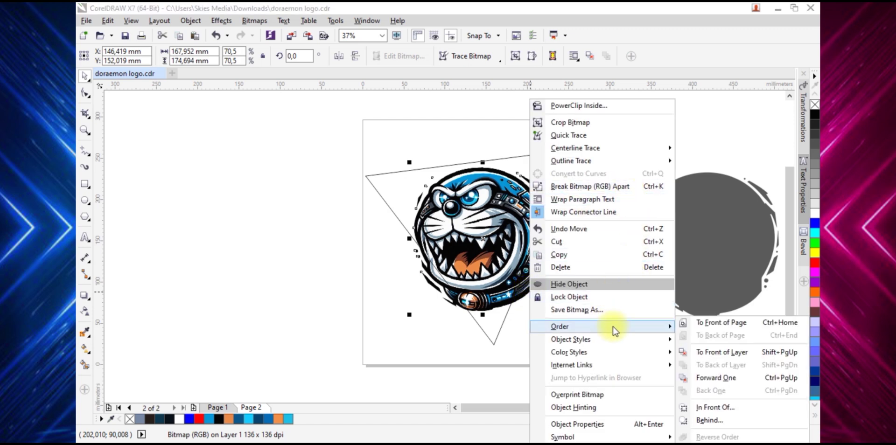
{"action": "left_click", "coordinate": [709, 357]}
{"action": "scroll", "coordinate": [537, 275], "scroll_direction": "up", "scroll_amount": 2}
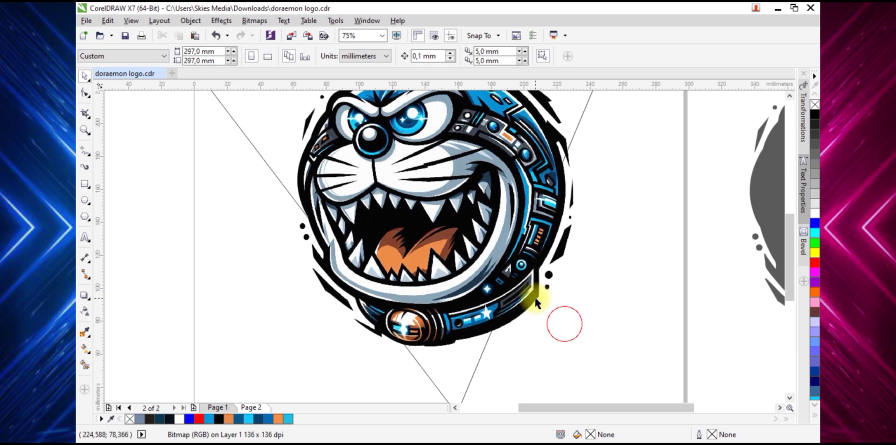
{"action": "scroll", "coordinate": [556, 305], "scroll_direction": "up", "scroll_amount": 2}
{"action": "scroll", "coordinate": [509, 305], "scroll_direction": "down", "scroll_amount": 4}
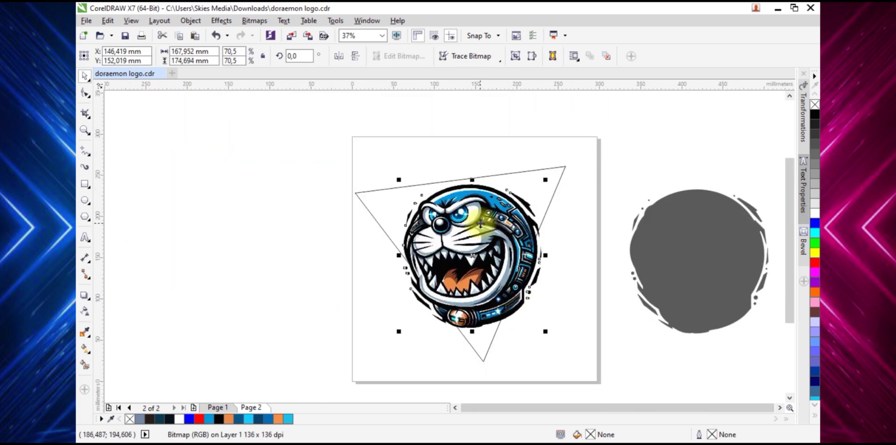
{"action": "left_click", "coordinate": [575, 272]}
Examine the frame's layered borders on Page 1, and add a one-step outside contour of about 6.4 mm to the triangle on Page 2
{"action": "left_click", "coordinate": [558, 178]}
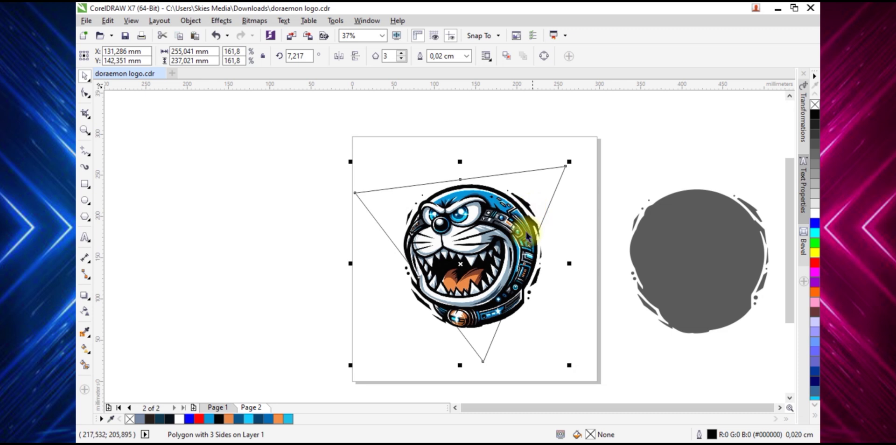
{"action": "scroll", "coordinate": [370, 199], "scroll_direction": "up", "scroll_amount": 2}
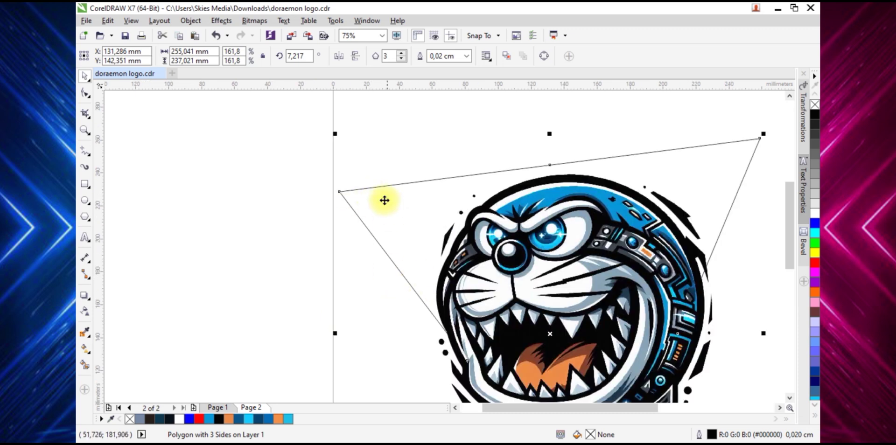
{"action": "left_click", "coordinate": [224, 406]}
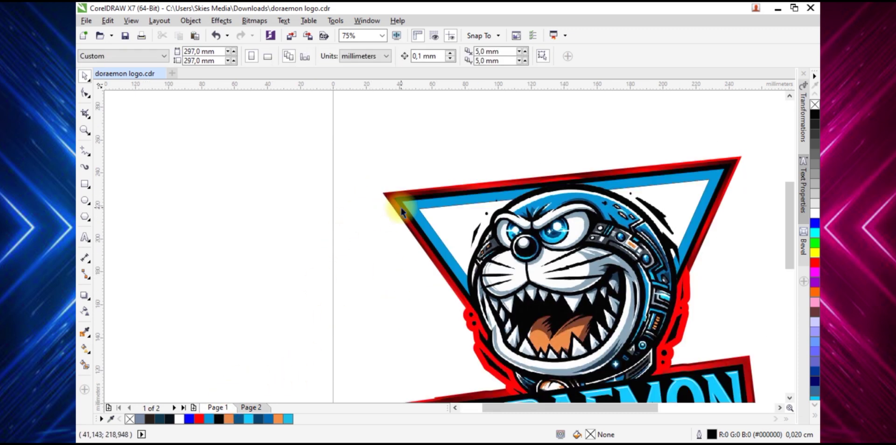
{"action": "scroll", "coordinate": [402, 211], "scroll_direction": "up", "scroll_amount": 1}
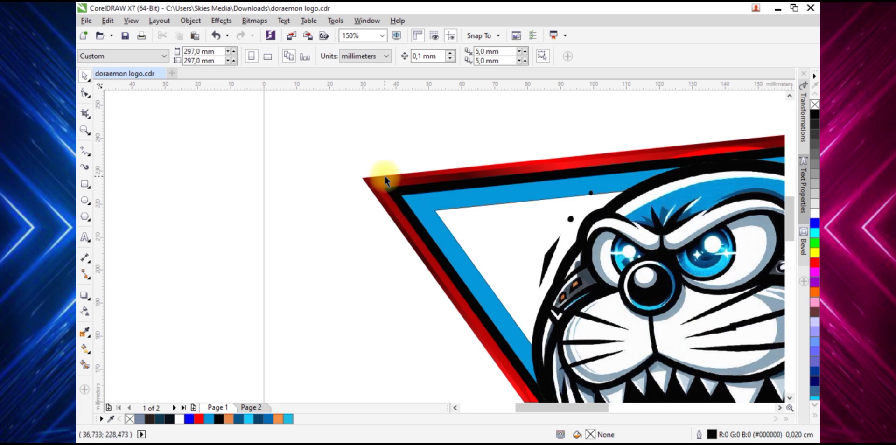
{"action": "left_click", "coordinate": [250, 407]}
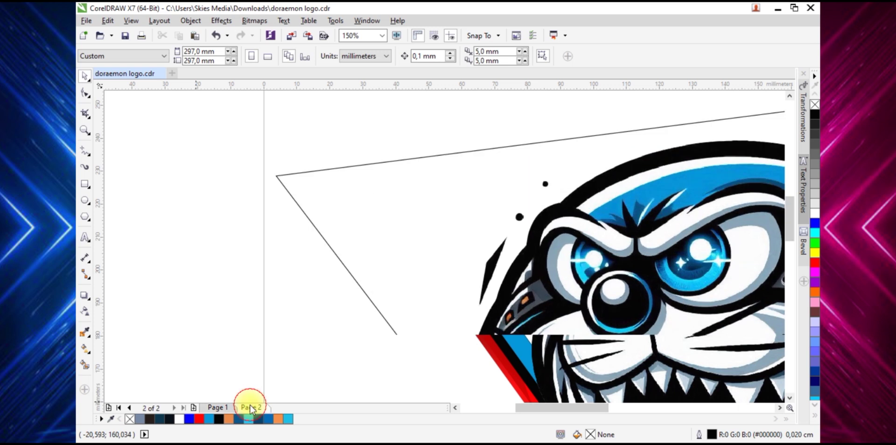
{"action": "left_click", "coordinate": [337, 256]}
{"action": "left_click", "coordinate": [86, 301]}
{"action": "left_click", "coordinate": [120, 310]}
{"action": "scroll", "coordinate": [415, 247], "scroll_direction": "down", "scroll_amount": 1}
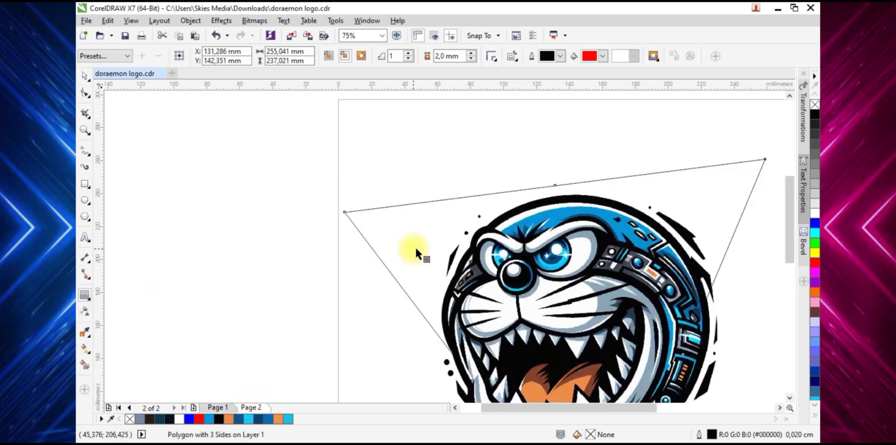
{"action": "left_click_drag", "start_coordinate": [369, 217], "coordinate": [334, 180]}
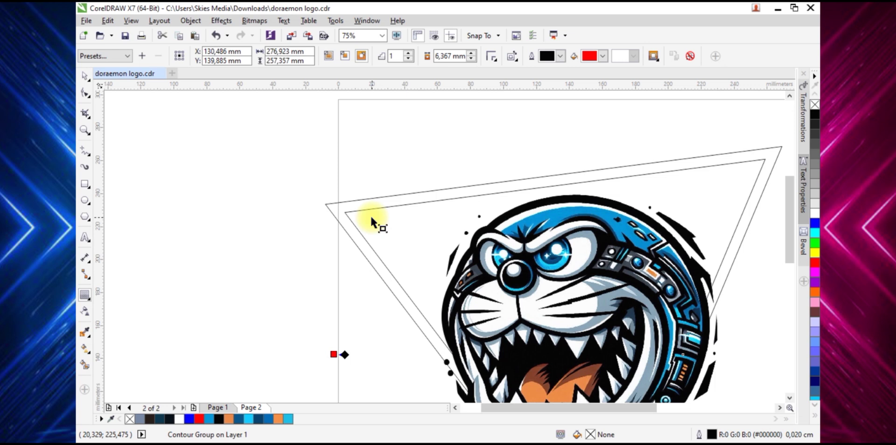
{"action": "scroll", "coordinate": [401, 267], "scroll_direction": "down", "scroll_amount": 2}
{"action": "scroll", "coordinate": [371, 207], "scroll_direction": "up", "scroll_amount": 2}
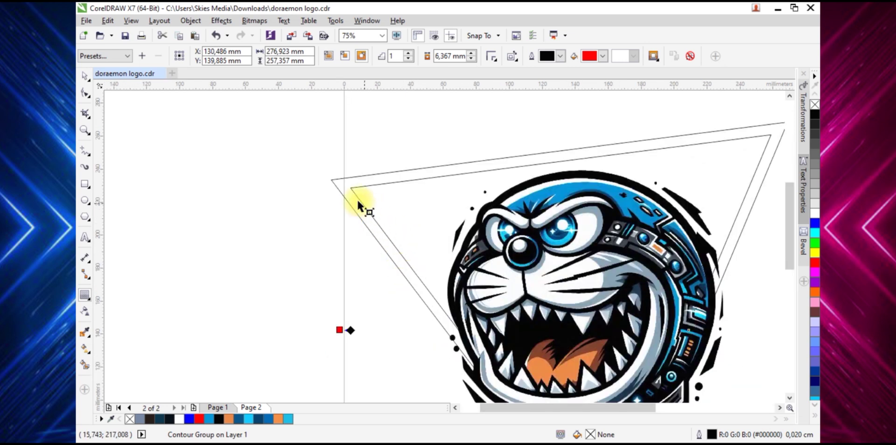
Break the contour group apart and select the original inner triangle on its own
{"action": "right_click", "coordinate": [378, 181]}
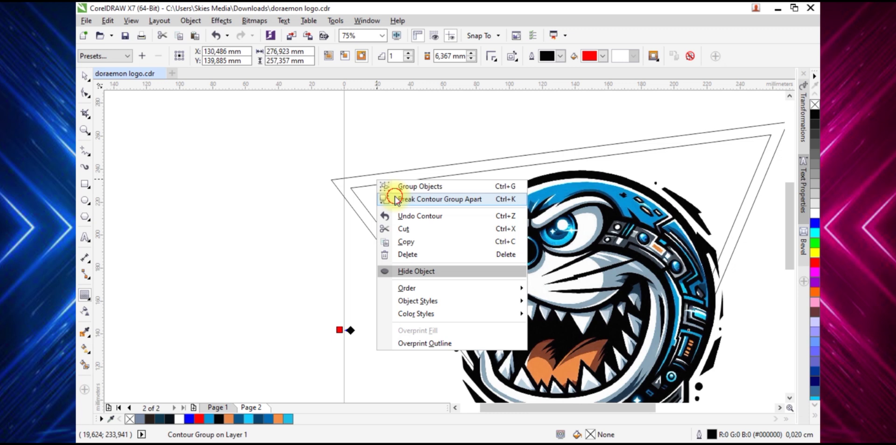
{"action": "left_click", "coordinate": [396, 200]}
{"action": "left_click", "coordinate": [89, 79]}
{"action": "left_click", "coordinate": [241, 137]}
{"action": "left_click", "coordinate": [372, 189]}
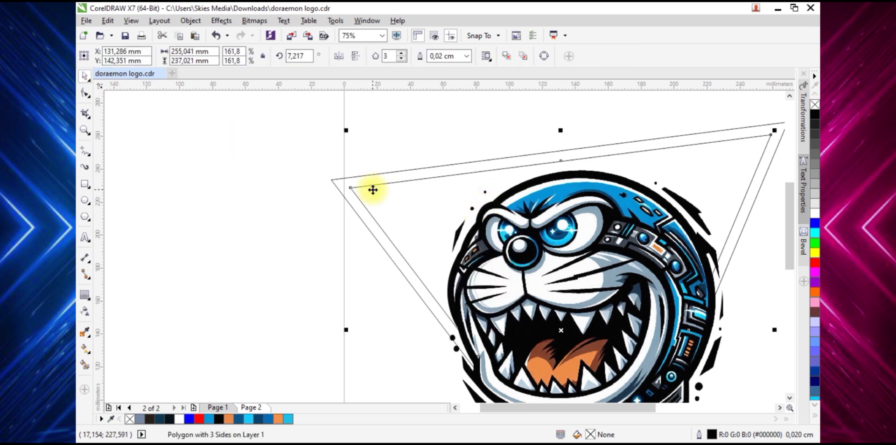
Check the frame colours on Page 1, and fill the inner triangle light blue (#10CAFF) and the outer contour triangle black
{"action": "left_click", "coordinate": [219, 408]}
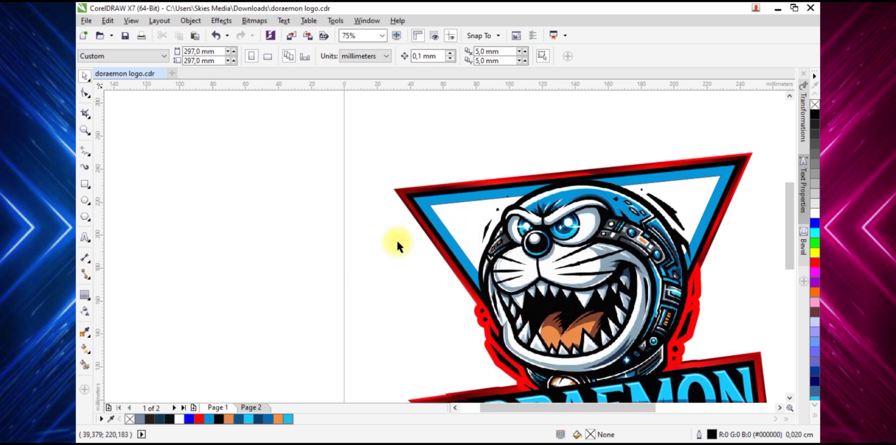
{"action": "left_click", "coordinate": [257, 408]}
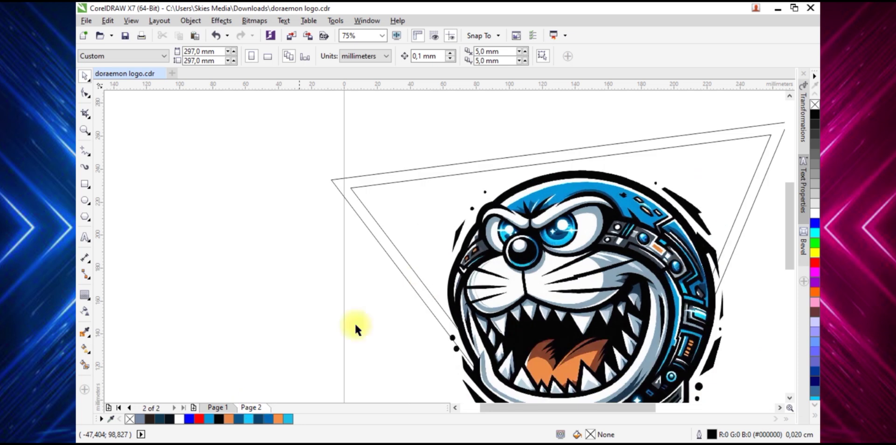
{"action": "left_click", "coordinate": [374, 194]}
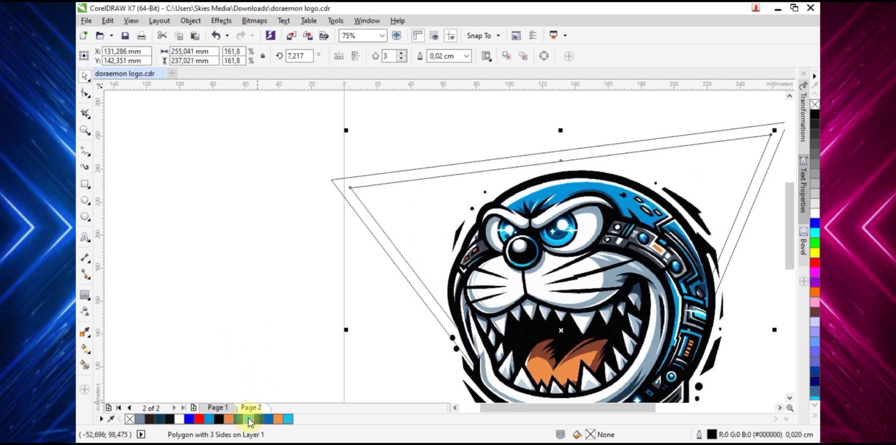
{"action": "left_click", "coordinate": [249, 420]}
{"action": "left_click", "coordinate": [341, 190]}
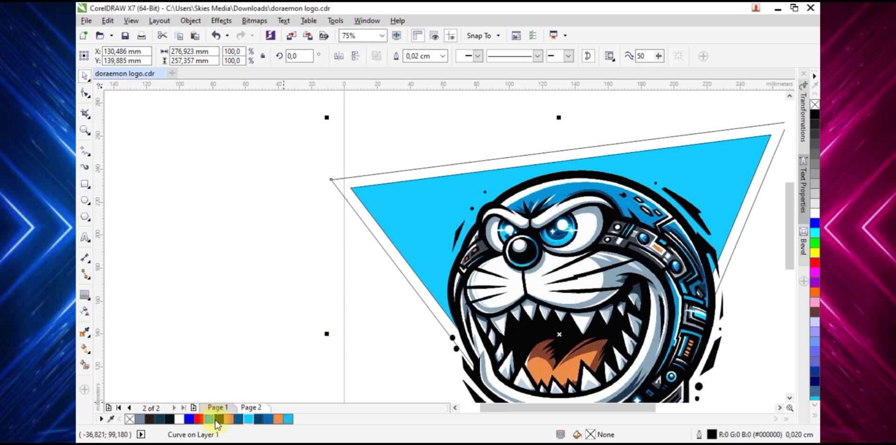
{"action": "left_click", "coordinate": [218, 419]}
Add a one-step inside contour of about 9.7 mm to the light blue triangle
{"action": "left_click", "coordinate": [411, 231]}
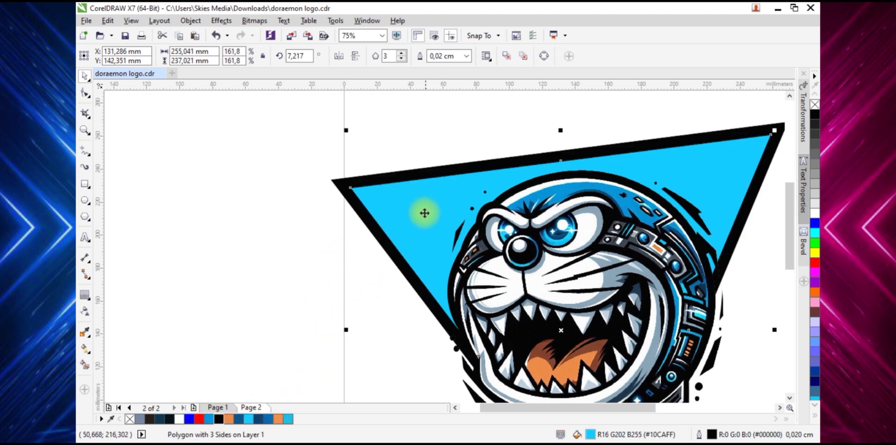
{"action": "scroll", "coordinate": [362, 224], "scroll_direction": "down", "scroll_amount": 1}
{"action": "scroll", "coordinate": [380, 225], "scroll_direction": "up", "scroll_amount": 1}
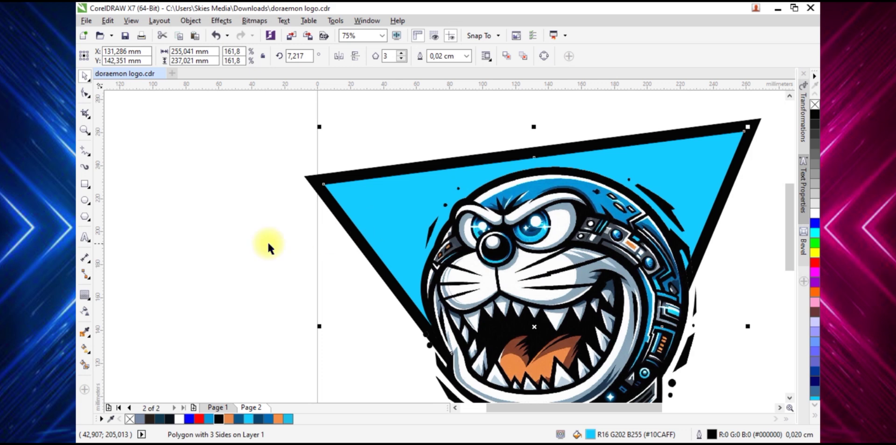
{"action": "left_click", "coordinate": [85, 295]}
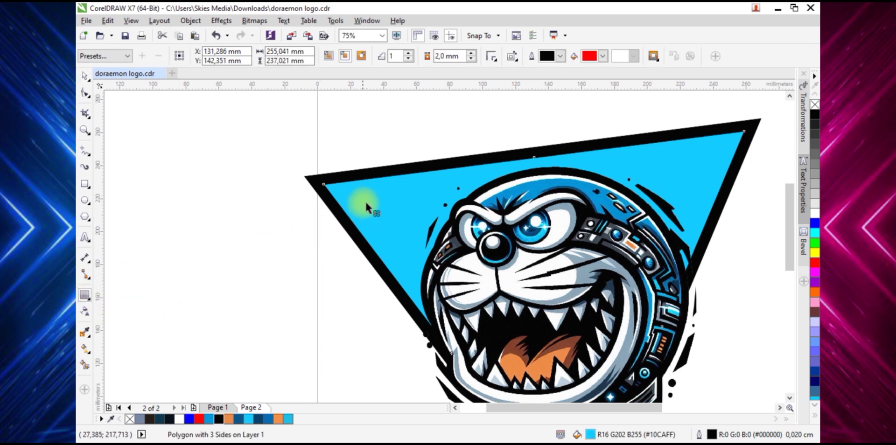
{"action": "left_click_drag", "start_coordinate": [367, 203], "coordinate": [339, 181]}
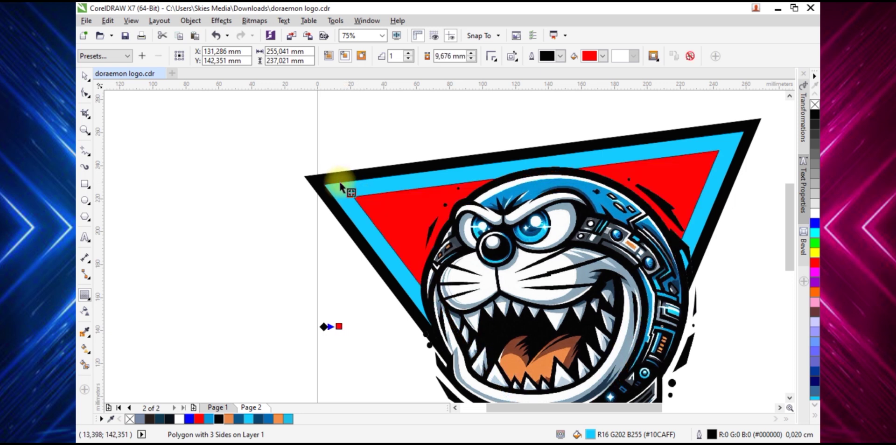
Break the inside contour apart and fill the innermost triangle white
{"action": "right_click", "coordinate": [373, 200]}
{"action": "left_click", "coordinate": [390, 218]}
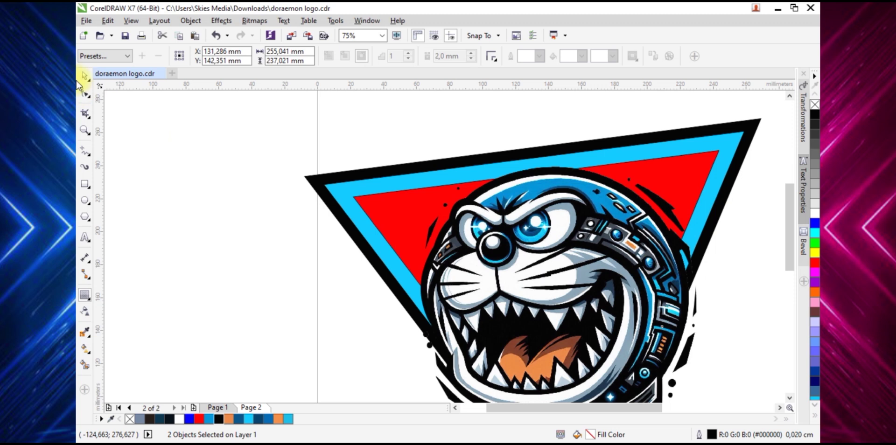
{"action": "left_click", "coordinate": [80, 77]}
{"action": "left_click", "coordinate": [224, 161]}
{"action": "left_click", "coordinate": [380, 212]}
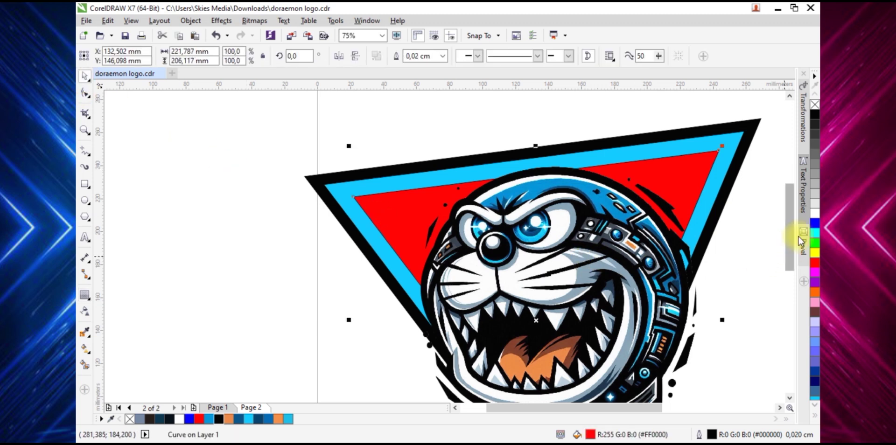
{"action": "left_click", "coordinate": [815, 214]}
{"action": "scroll", "coordinate": [677, 209], "scroll_direction": "down", "scroll_amount": 1}
{"action": "left_click", "coordinate": [687, 209]}
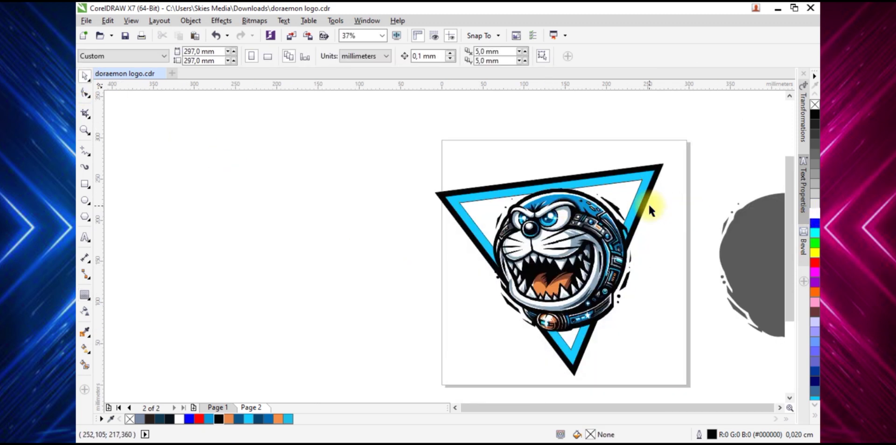
Remove the outlines from all three frame triangles and view the finished logo on Page 1
{"action": "left_click", "coordinate": [617, 191]}
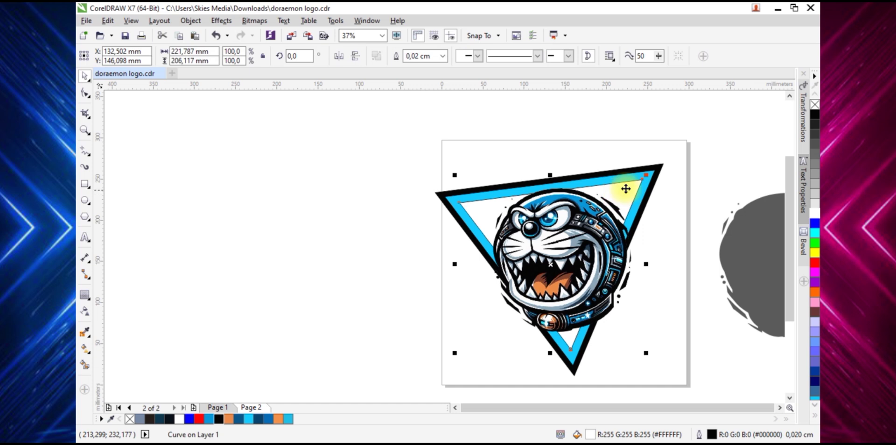
{"action": "left_click", "coordinate": [638, 172], "text": "shift"}
{"action": "left_click", "coordinate": [637, 171], "text": "shift"}
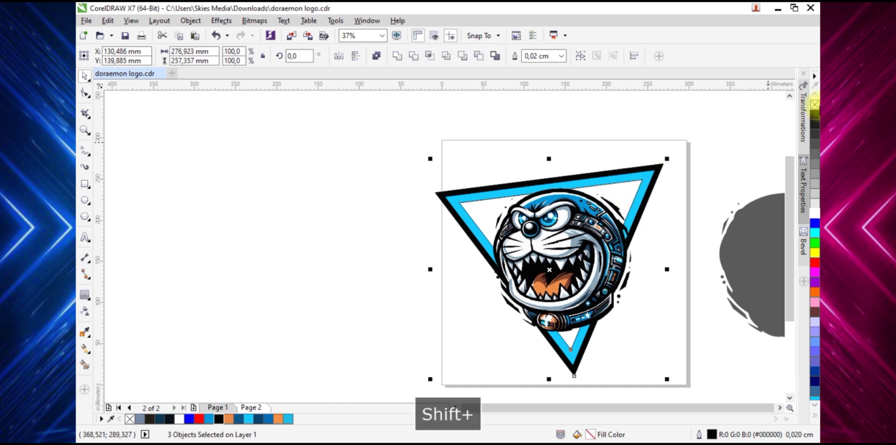
{"action": "left_click", "coordinate": [692, 170]}
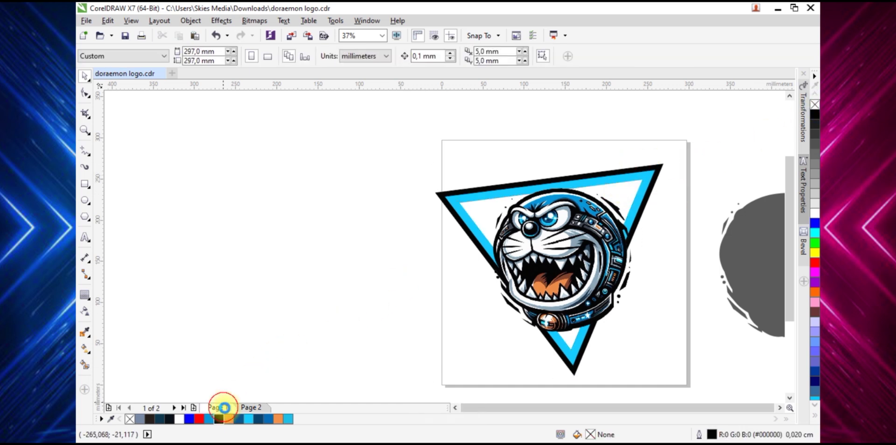
{"action": "left_click", "coordinate": [220, 408]}
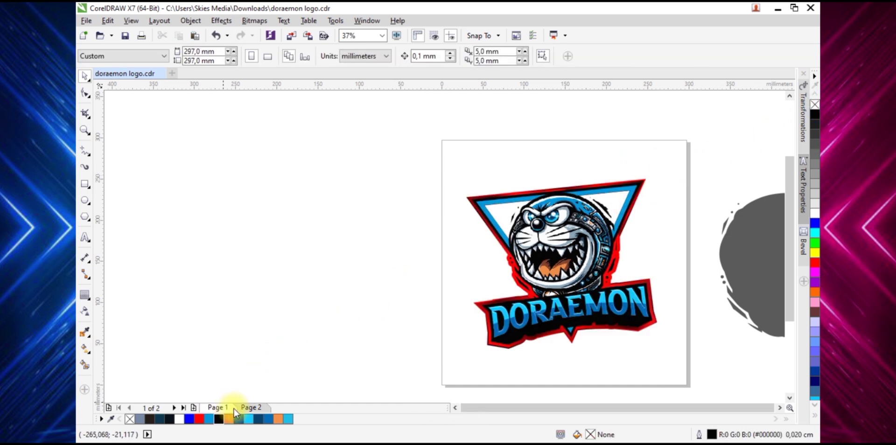
Compare the triangular frame on Page 2 with the frame of the finished logo on Page 1
{"action": "left_click", "coordinate": [260, 407]}
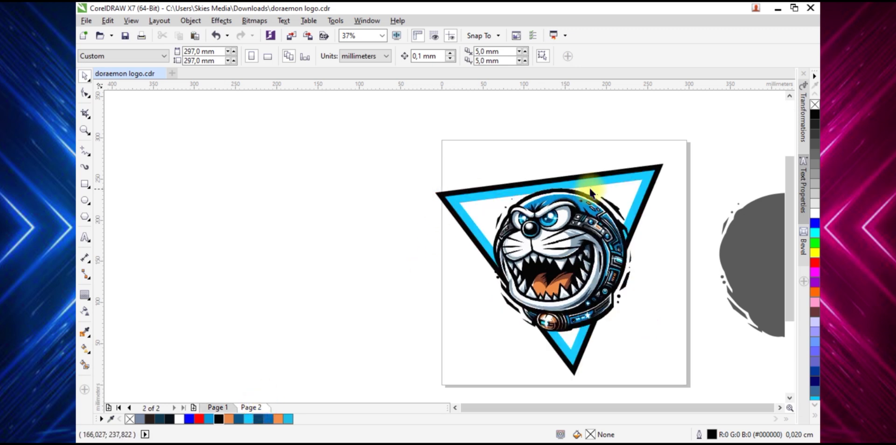
{"action": "left_click", "coordinate": [231, 410]}
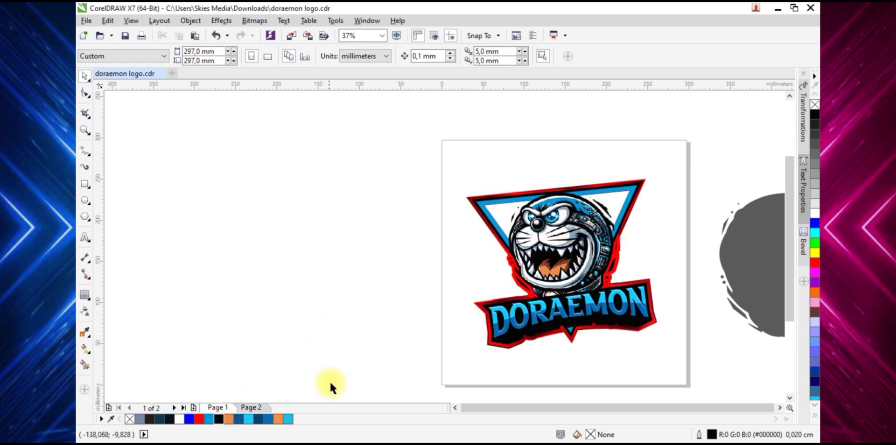
{"action": "left_click", "coordinate": [259, 408]}
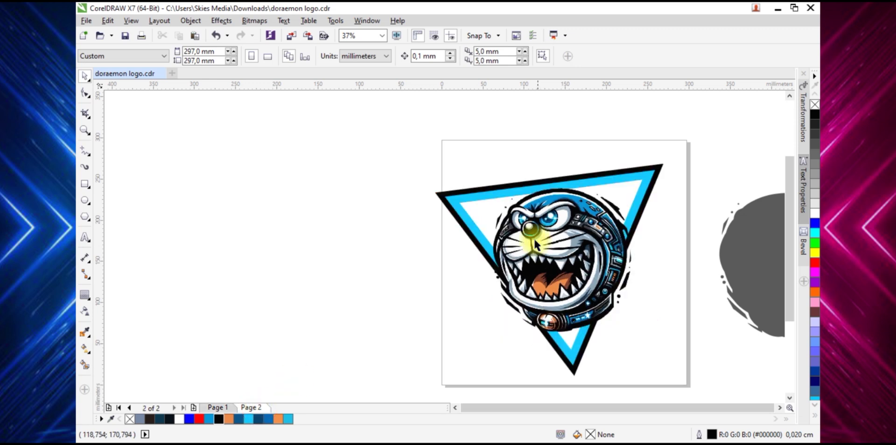
{"action": "left_click", "coordinate": [471, 192]}
{"action": "scroll", "coordinate": [451, 188], "scroll_direction": "up", "scroll_amount": 1}
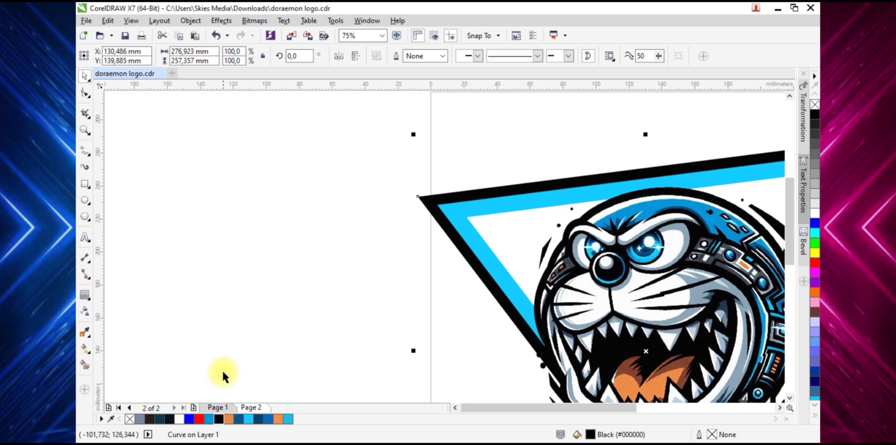
{"action": "left_click", "coordinate": [222, 407]}
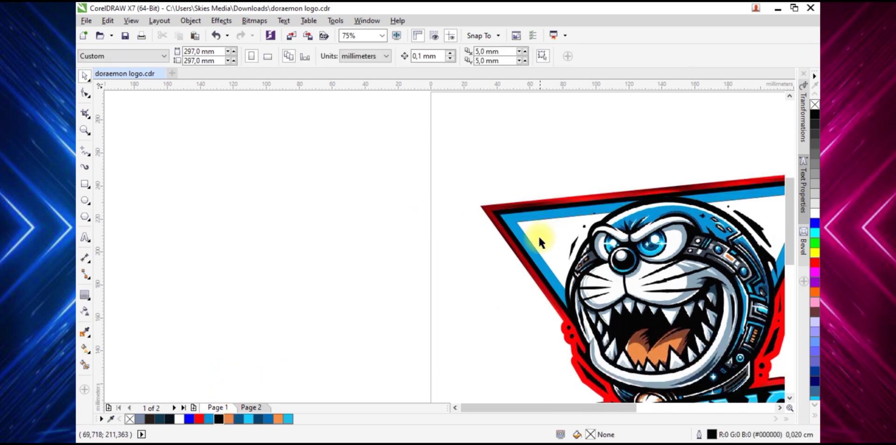
{"action": "scroll", "coordinate": [612, 192], "scroll_direction": "up", "scroll_amount": 1}
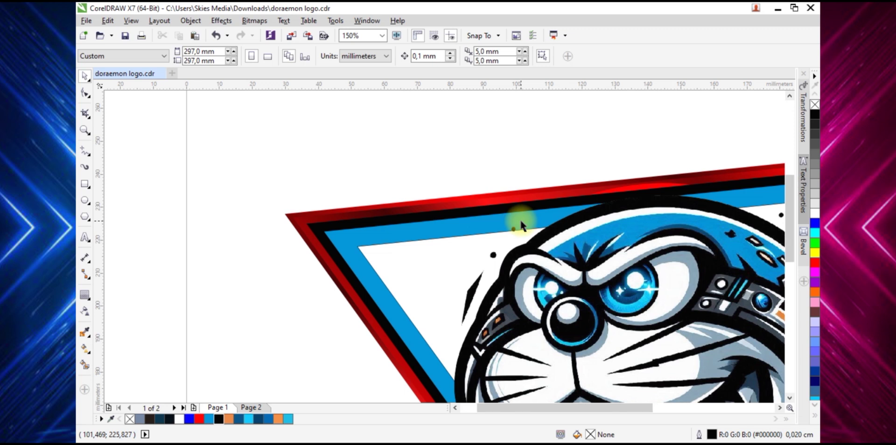
{"action": "scroll", "coordinate": [520, 224], "scroll_direction": "down", "scroll_amount": 1}
{"action": "left_click", "coordinate": [250, 407]}
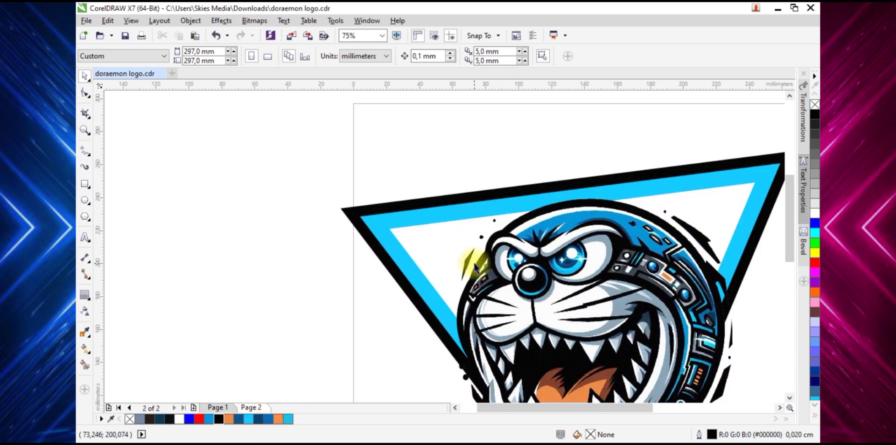
Add a one-step outside contour of about 4.68 mm in red to the black frame triangle on Page 2
{"action": "left_click", "coordinate": [432, 201]}
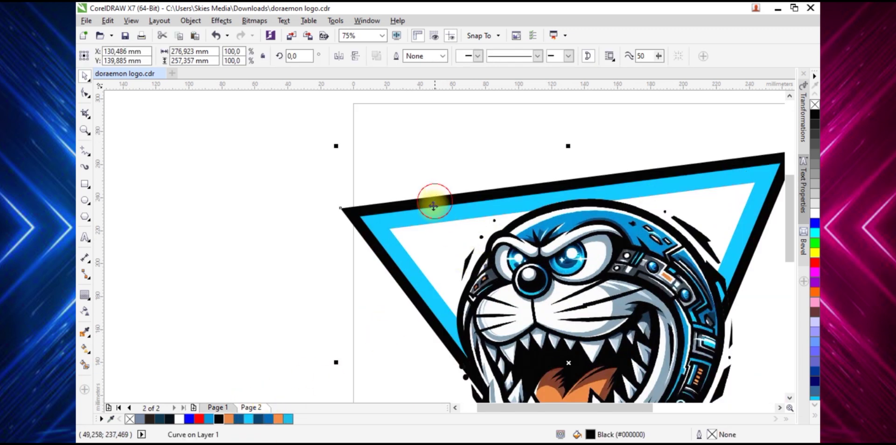
{"action": "left_click", "coordinate": [86, 293]}
{"action": "scroll", "coordinate": [344, 206], "scroll_direction": "up", "scroll_amount": 1}
{"action": "left_click_drag", "start_coordinate": [341, 209], "coordinate": [327, 200]}
{"action": "scroll", "coordinate": [331, 202], "scroll_direction": "down", "scroll_amount": 2}
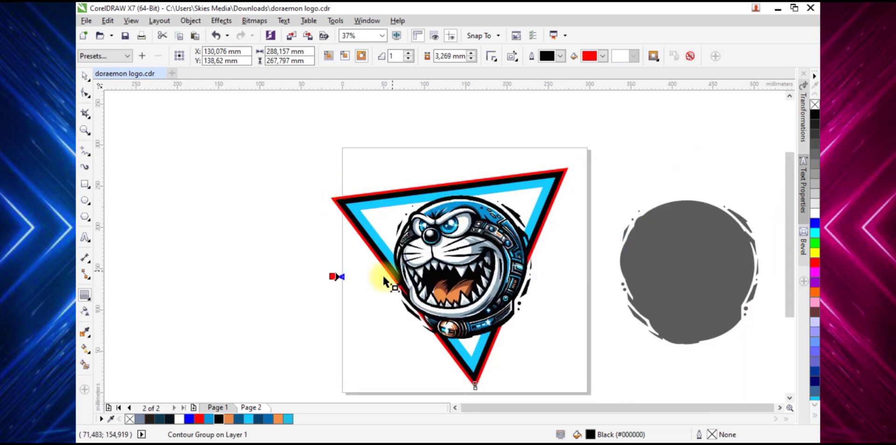
{"action": "scroll", "coordinate": [348, 273], "scroll_direction": "up", "scroll_amount": 2}
{"action": "left_click_drag", "start_coordinate": [340, 292], "coordinate": [336, 293]}
{"action": "scroll", "coordinate": [337, 293], "scroll_direction": "down", "scroll_amount": 2}
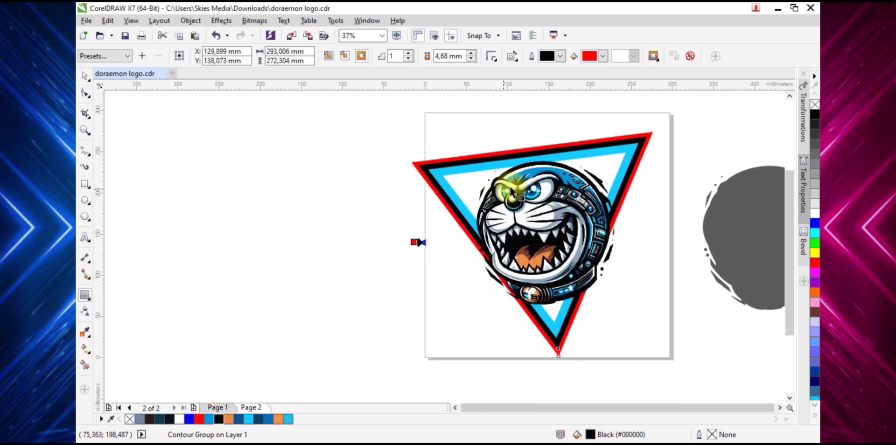
Break the red contour apart from the black triangle and clear the selection
{"action": "scroll", "coordinate": [640, 138], "scroll_direction": "up", "scroll_amount": 1}
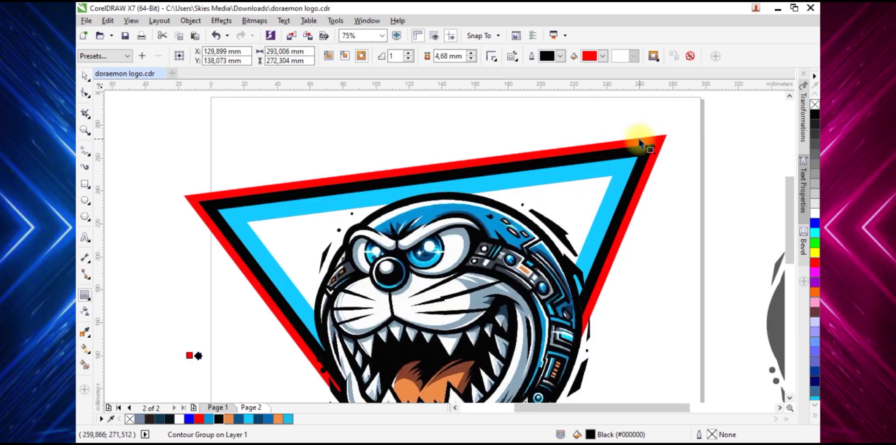
{"action": "right_click", "coordinate": [640, 141]}
{"action": "left_click", "coordinate": [662, 160]}
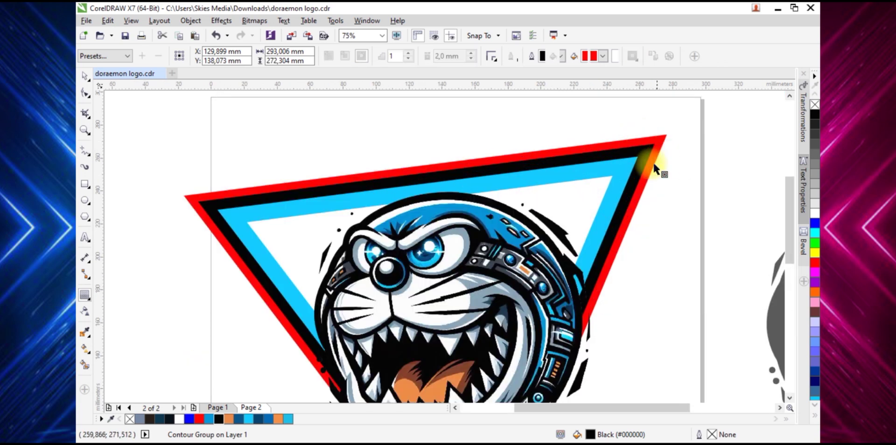
{"action": "left_click", "coordinate": [87, 75]}
{"action": "left_click", "coordinate": [285, 121]}
{"action": "scroll", "coordinate": [601, 158], "scroll_direction": "down", "scroll_amount": 1}
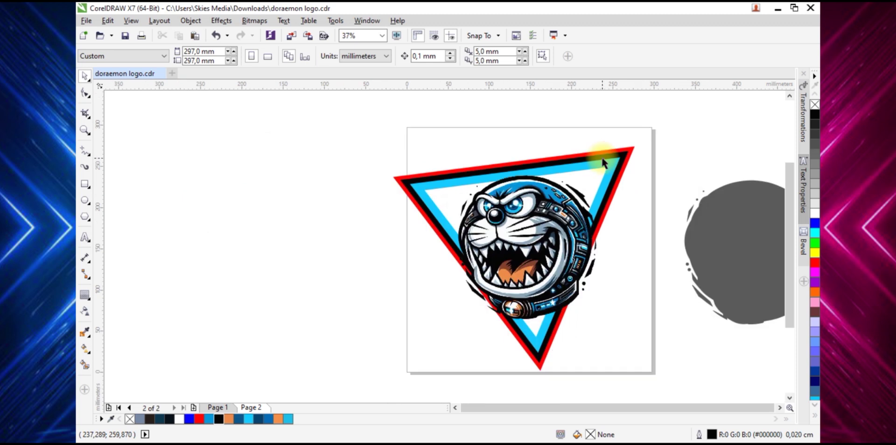
Apply a linear fountain fill to the red outer triangle from its lower-left edge to the upper-right corner, with the end colour red #FF0000
{"action": "left_click", "coordinate": [599, 156]}
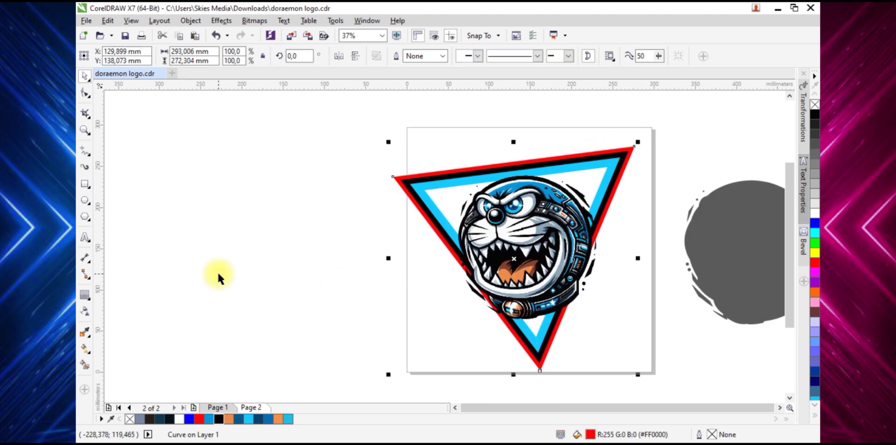
{"action": "left_click", "coordinate": [85, 350]}
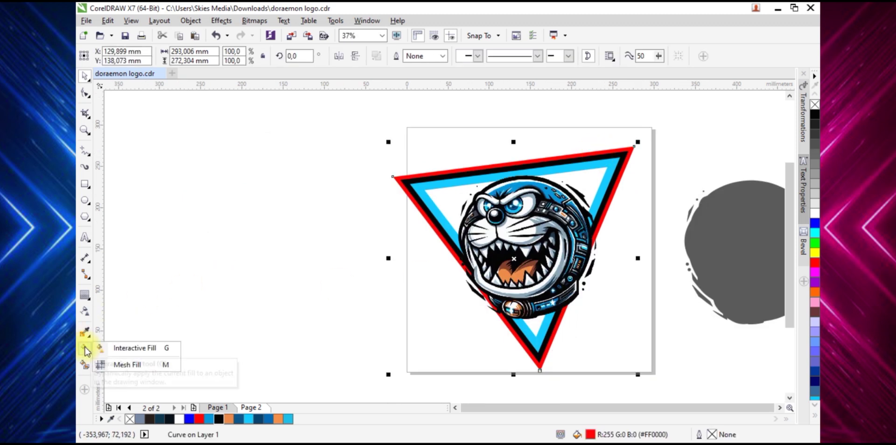
{"action": "left_click", "coordinate": [120, 349]}
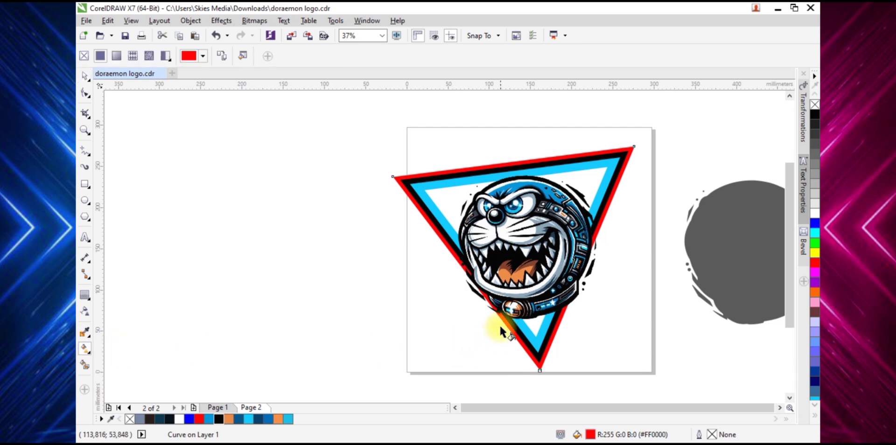
{"action": "left_click_drag", "start_coordinate": [503, 322], "coordinate": [634, 149]}
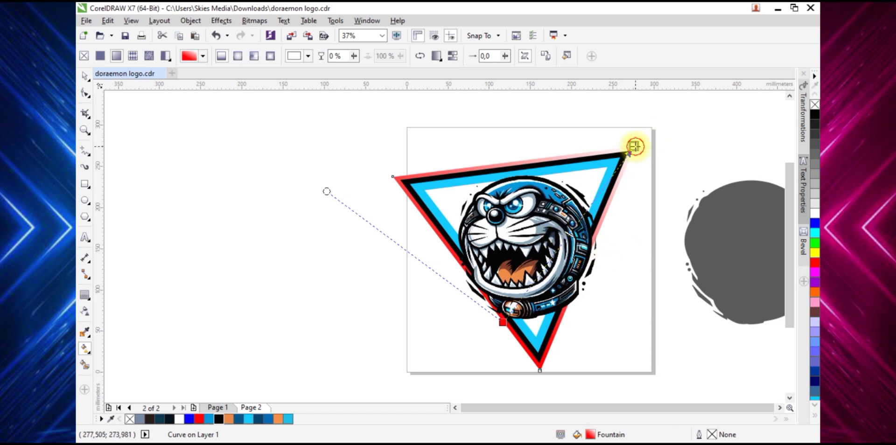
{"action": "left_click", "coordinate": [661, 146]}
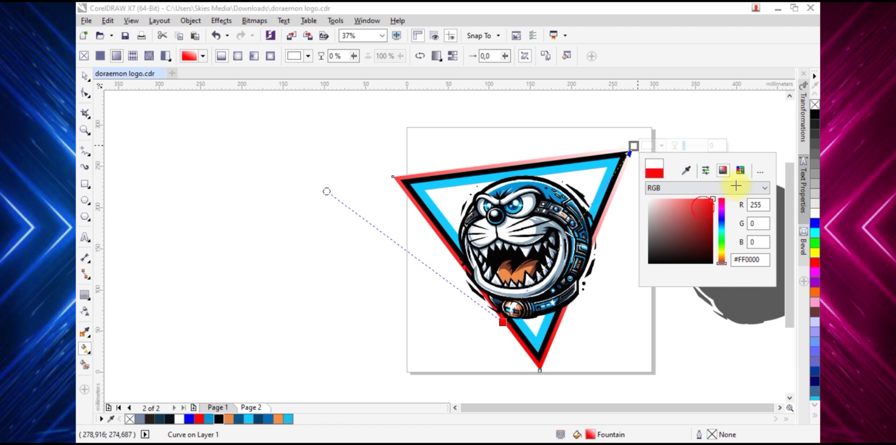
{"action": "left_click", "coordinate": [637, 178]}
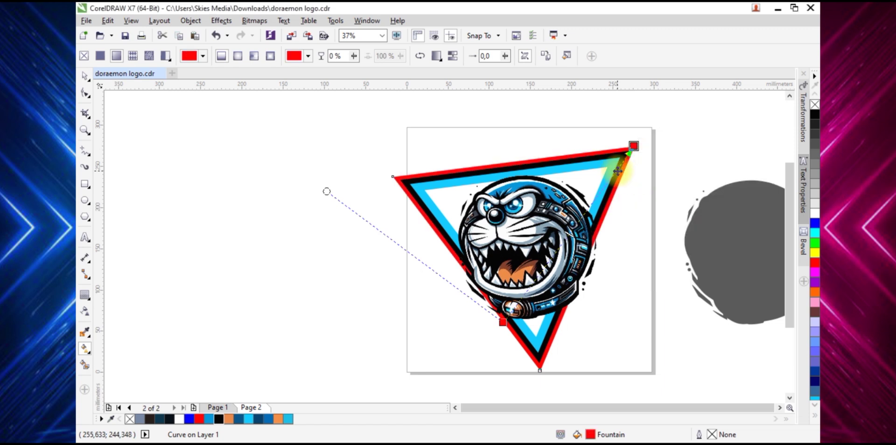
Add six evenly spaced red colour nodes along the outer triangle's fountain fill, from 84% down to 14%
{"action": "left_click_drag", "start_coordinate": [618, 172], "coordinate": [613, 175]}
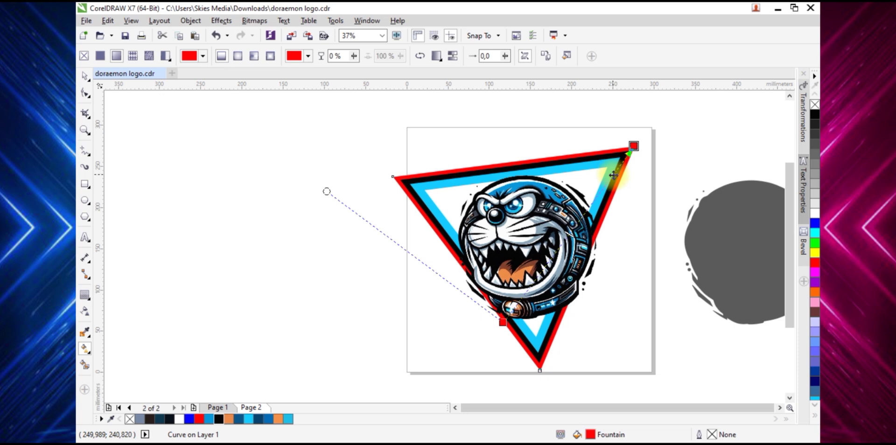
{"action": "scroll", "coordinate": [625, 178], "scroll_direction": "up", "scroll_amount": 2}
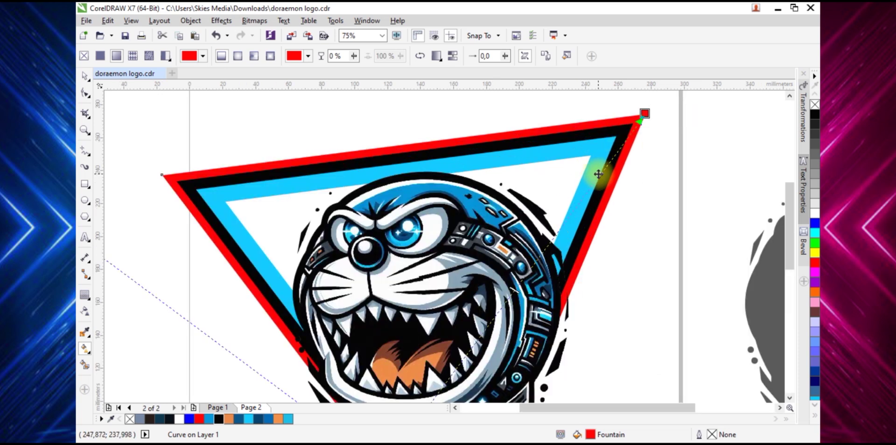
{"action": "scroll", "coordinate": [603, 174], "scroll_direction": "up", "scroll_amount": 1}
{"action": "scroll", "coordinate": [598, 180], "scroll_direction": "down", "scroll_amount": 1}
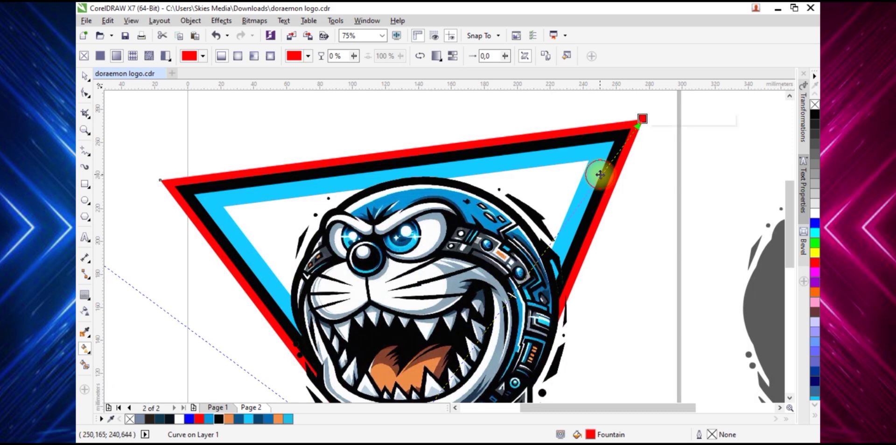
{"action": "double_click", "coordinate": [600, 174]}
{"action": "scroll", "coordinate": [575, 213], "scroll_direction": "down", "scroll_amount": 1}
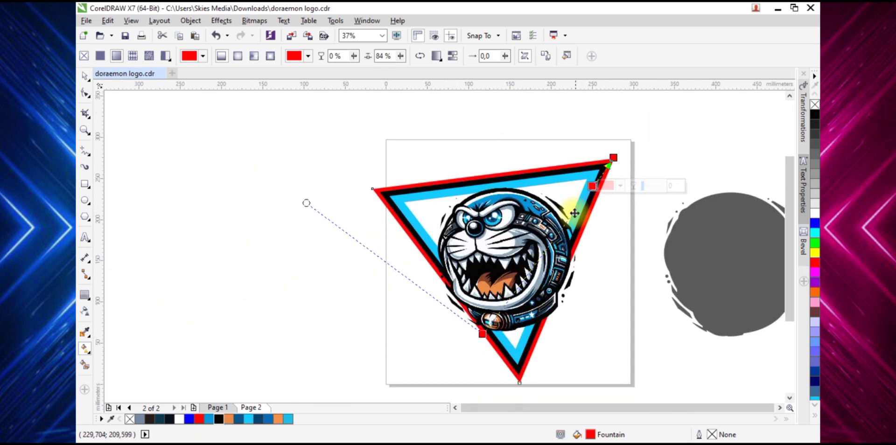
{"action": "double_click", "coordinate": [573, 212]}
{"action": "double_click", "coordinate": [555, 237]}
{"action": "double_click", "coordinate": [538, 259]}
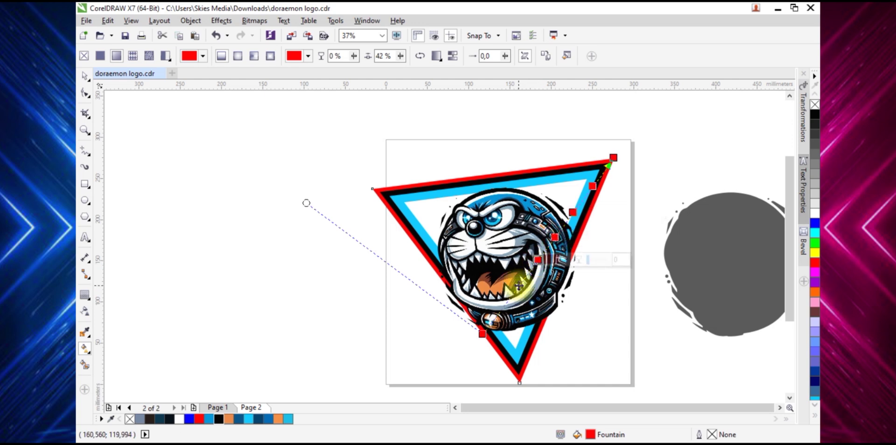
{"action": "double_click", "coordinate": [501, 309]}
Set the fountain fill's 84% node near the upper-right corner to dark red #590000
{"action": "left_click", "coordinate": [589, 190]}
{"action": "left_click_drag", "start_coordinate": [586, 195], "coordinate": [615, 164]}
{"action": "scroll", "coordinate": [616, 162], "scroll_direction": "up", "scroll_amount": 2}
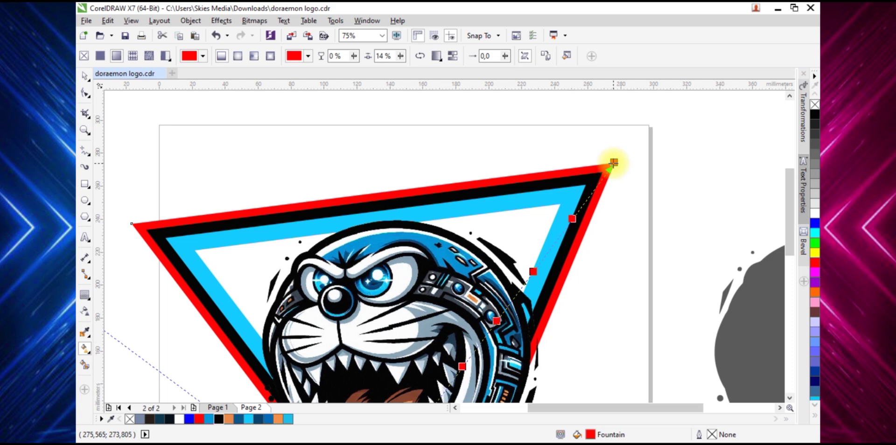
{"action": "left_click", "coordinate": [571, 218]}
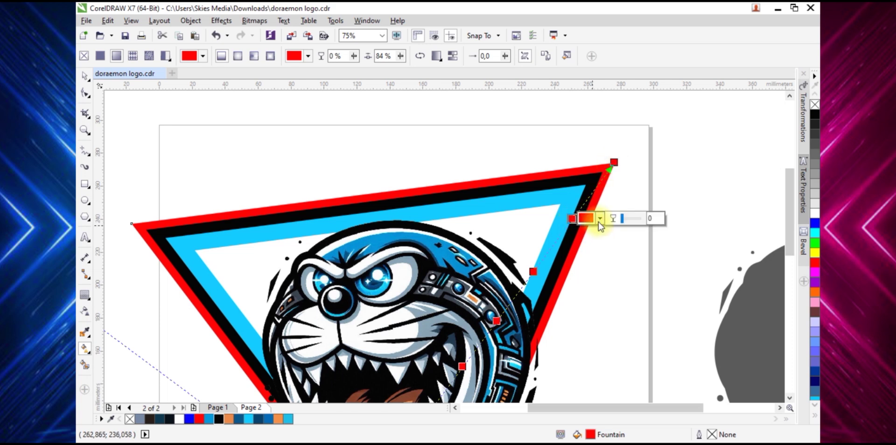
{"action": "left_click", "coordinate": [592, 218]}
{"action": "left_click_drag", "start_coordinate": [647, 296], "coordinate": [654, 313]}
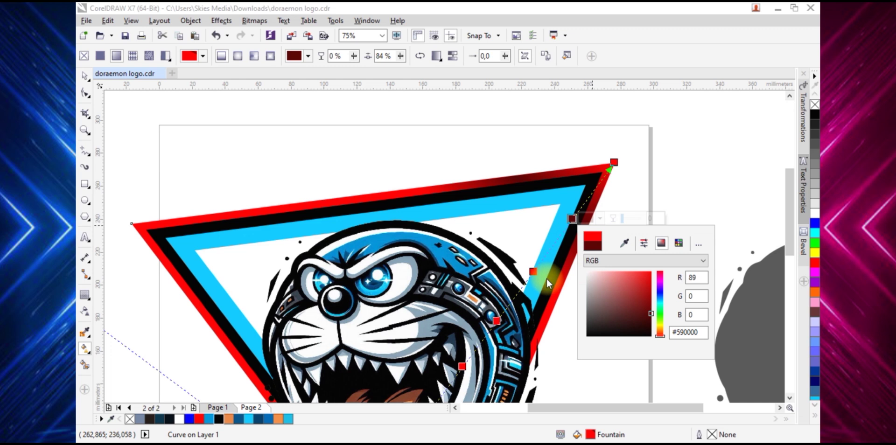
Recolour the fountain fill's 55% node dark red
{"action": "left_click", "coordinate": [497, 321]}
{"action": "left_click", "coordinate": [523, 324]}
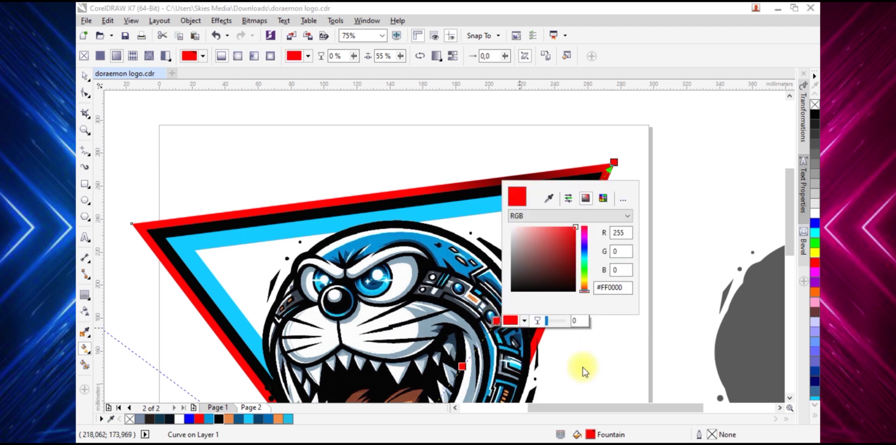
{"action": "left_click_drag", "start_coordinate": [575, 267], "coordinate": [576, 272]}
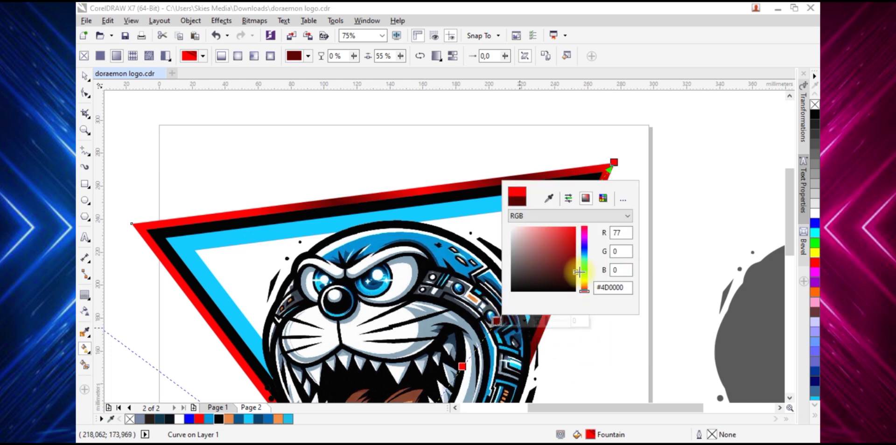
{"action": "scroll", "coordinate": [632, 225], "scroll_direction": "down", "scroll_amount": 2}
{"action": "scroll", "coordinate": [540, 303], "scroll_direction": "up", "scroll_amount": 2}
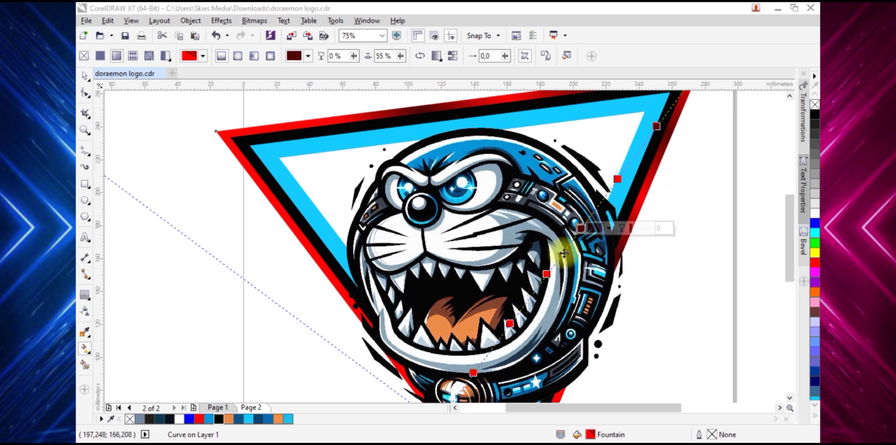
Recolour the fountain fill's 28% node dark red
{"action": "left_click", "coordinate": [510, 323]}
{"action": "left_click", "coordinate": [537, 325]}
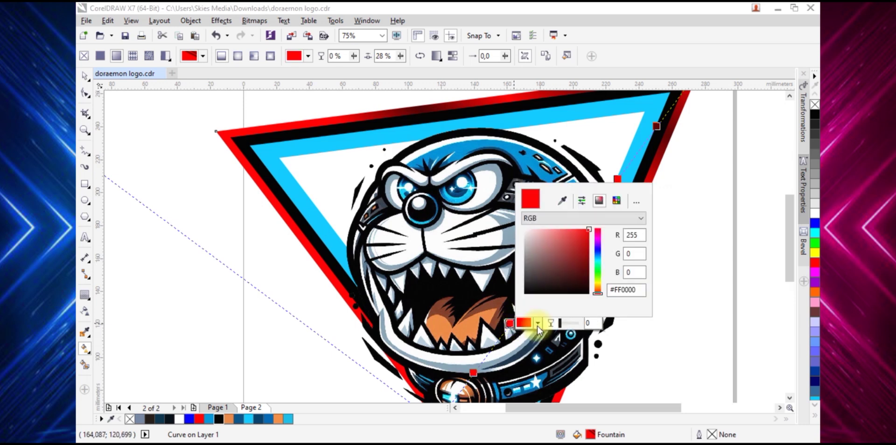
{"action": "left_click_drag", "start_coordinate": [590, 270], "coordinate": [589, 278]}
{"action": "scroll", "coordinate": [616, 270], "scroll_direction": "down", "scroll_amount": 2}
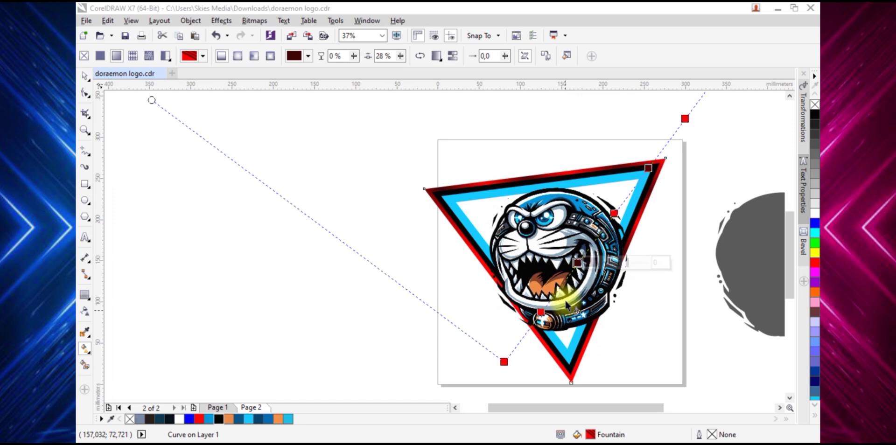
Add a colour node at 7% near the fountain fill's start and set it to dark red #3B0000
{"action": "scroll", "coordinate": [579, 290], "scroll_direction": "up", "scroll_amount": 2}
{"action": "left_click_drag", "start_coordinate": [540, 311], "coordinate": [546, 305]}
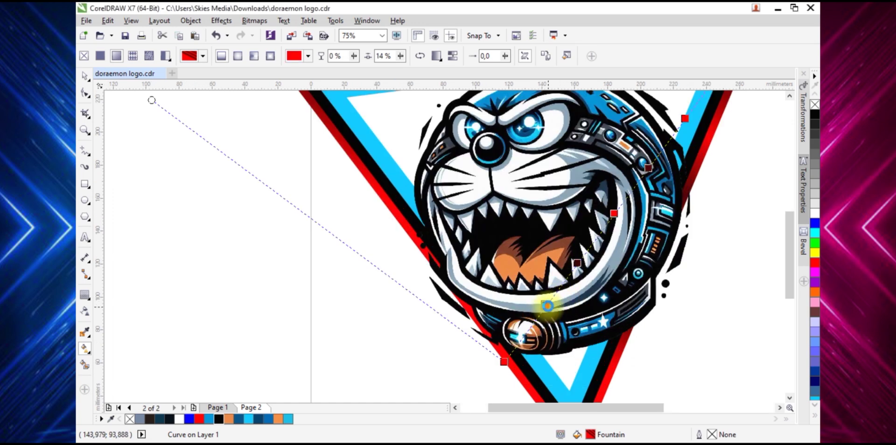
{"action": "double_click", "coordinate": [525, 336]}
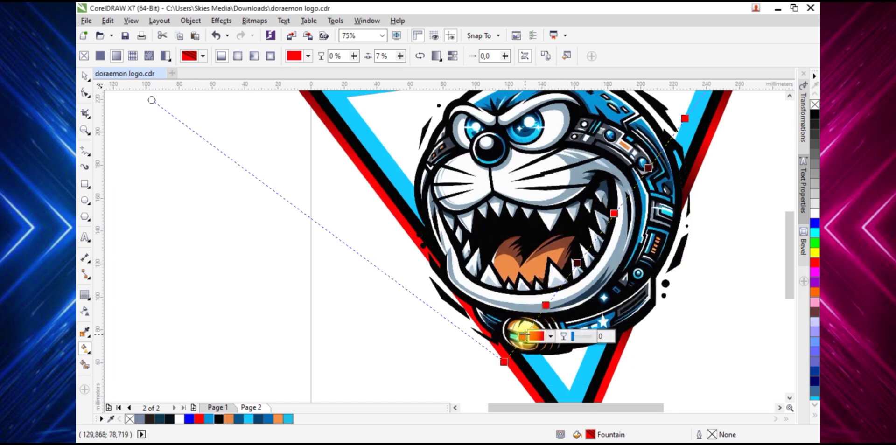
{"action": "left_click", "coordinate": [551, 337]}
{"action": "left_click_drag", "start_coordinate": [592, 281], "coordinate": [600, 290]}
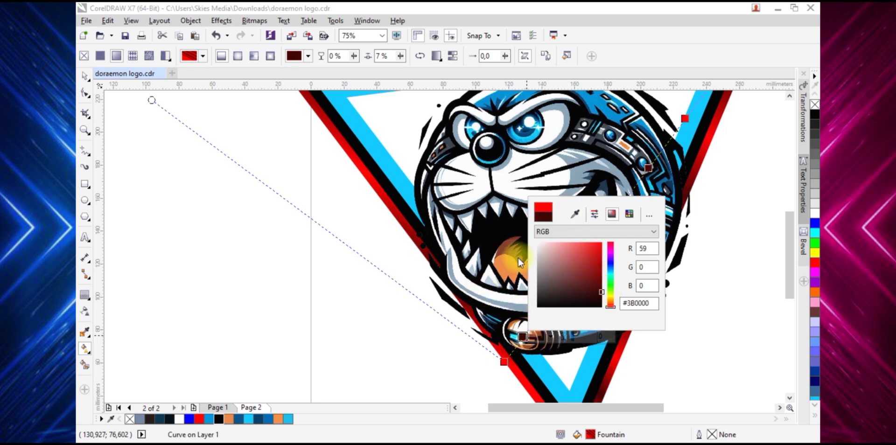
Finish editing the fountain fill and deselect the triangular frame
{"action": "left_click", "coordinate": [481, 243]}
{"action": "scroll", "coordinate": [523, 285], "scroll_direction": "down", "scroll_amount": 2}
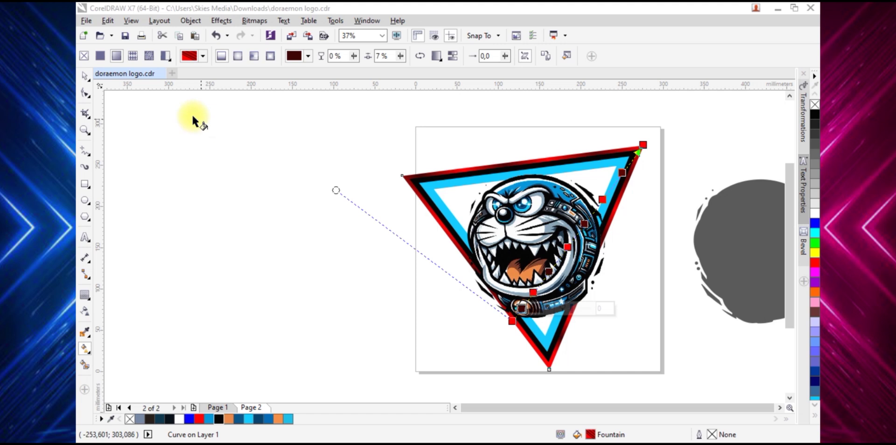
{"action": "left_click", "coordinate": [84, 77]}
{"action": "left_click", "coordinate": [210, 130]}
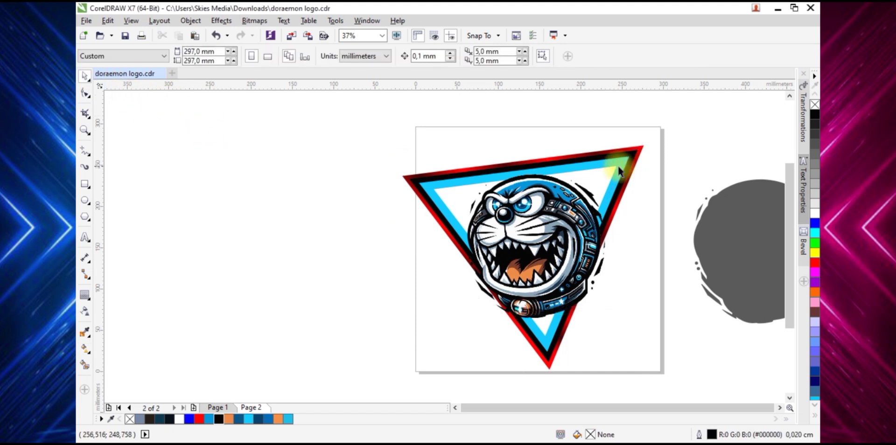
Add a one-step outside contour of about 4.9 mm around the red-gradient triangle
{"action": "scroll", "coordinate": [395, 178], "scroll_direction": "up", "scroll_amount": 2}
{"action": "left_click", "coordinate": [394, 179]}
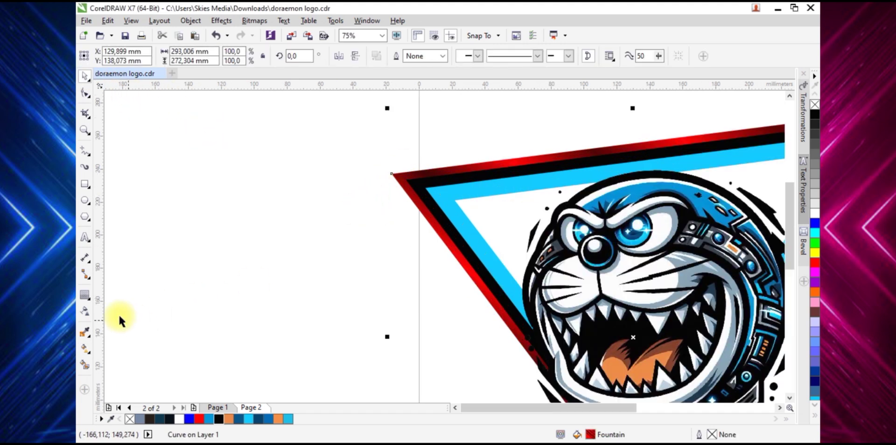
{"action": "left_click", "coordinate": [85, 296]}
{"action": "left_click_drag", "start_coordinate": [391, 174], "coordinate": [385, 172]}
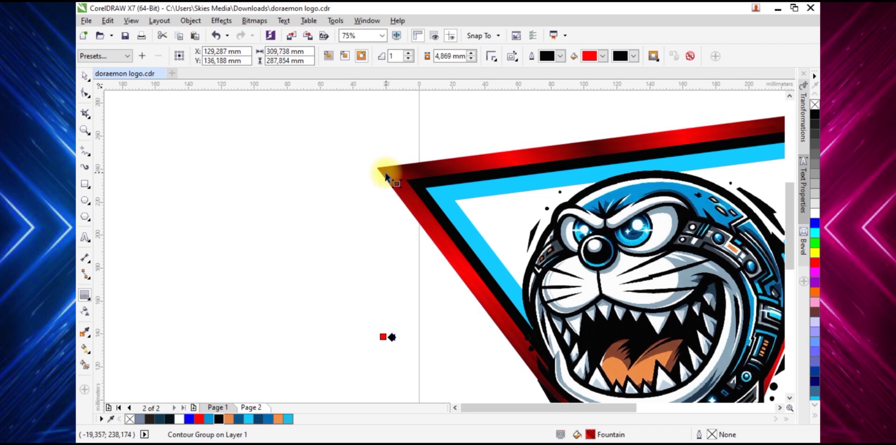
{"action": "scroll", "coordinate": [395, 178], "scroll_direction": "down", "scroll_amount": 2}
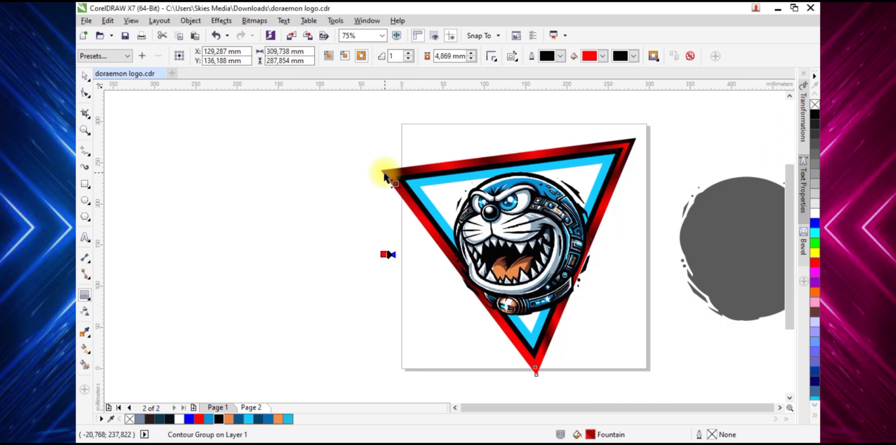
Break the triangle's contour group apart into separate curves
{"action": "scroll", "coordinate": [386, 169], "scroll_direction": "up", "scroll_amount": 2}
{"action": "right_click", "coordinate": [386, 169]}
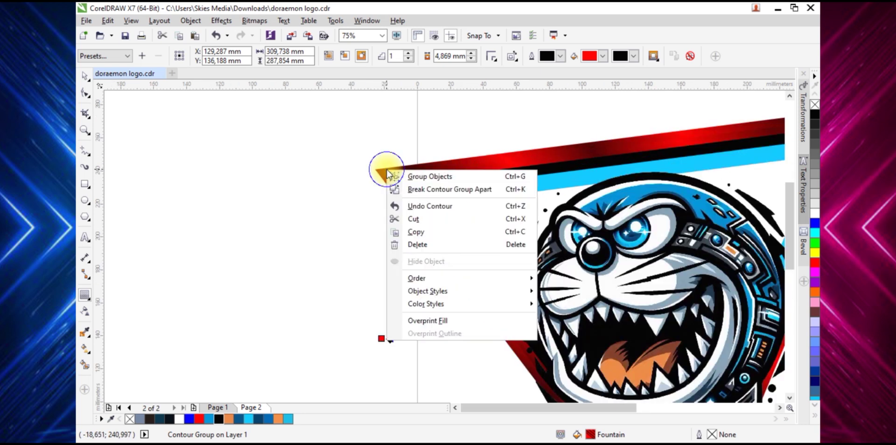
{"action": "left_click", "coordinate": [413, 188]}
{"action": "key", "text": "space"}
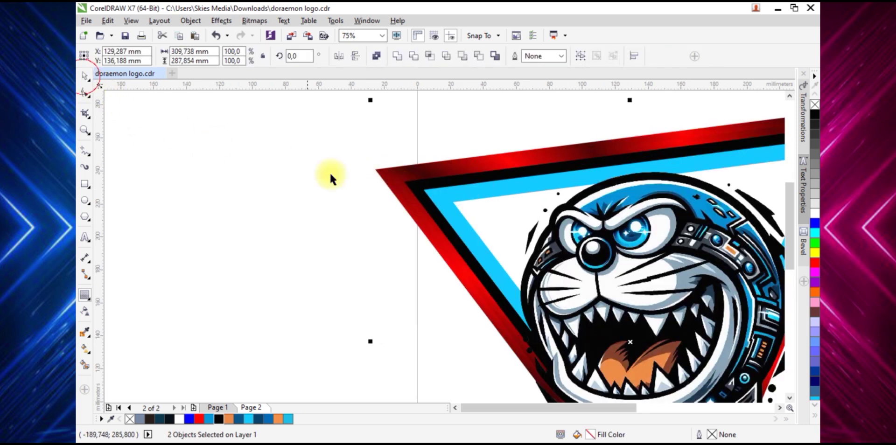
Fill the separated outermost triangle with solid blue
{"action": "left_click", "coordinate": [379, 173]}
{"action": "left_click", "coordinate": [388, 192]}
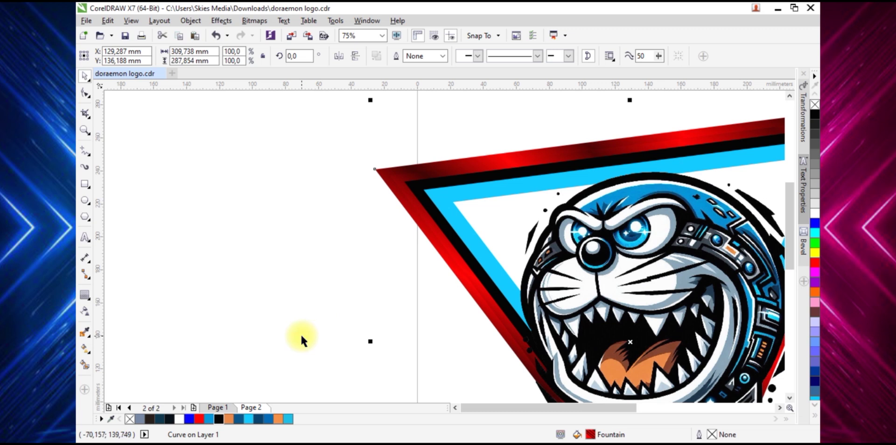
{"action": "left_click", "coordinate": [815, 225]}
{"action": "left_click", "coordinate": [359, 223]}
{"action": "left_click", "coordinate": [395, 181]}
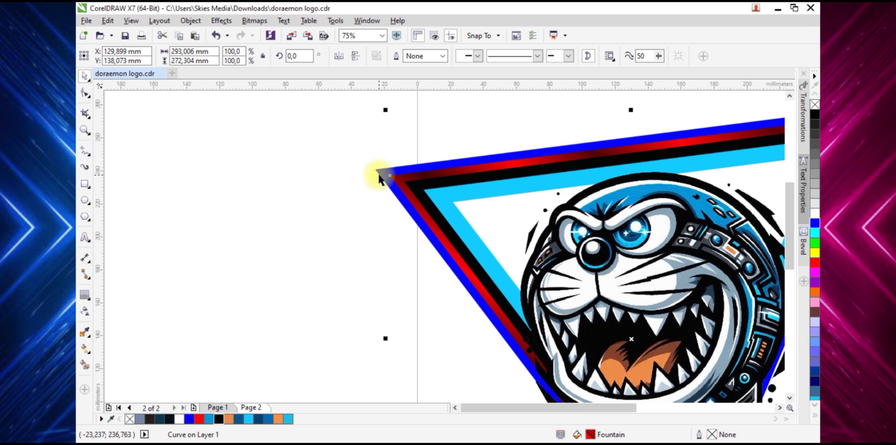
Copy the fountain fill from the inner red-gradient triangle onto the outermost triangle with the Interactive Fill tool
{"action": "left_click", "coordinate": [376, 174]}
{"action": "left_click", "coordinate": [376, 193]}
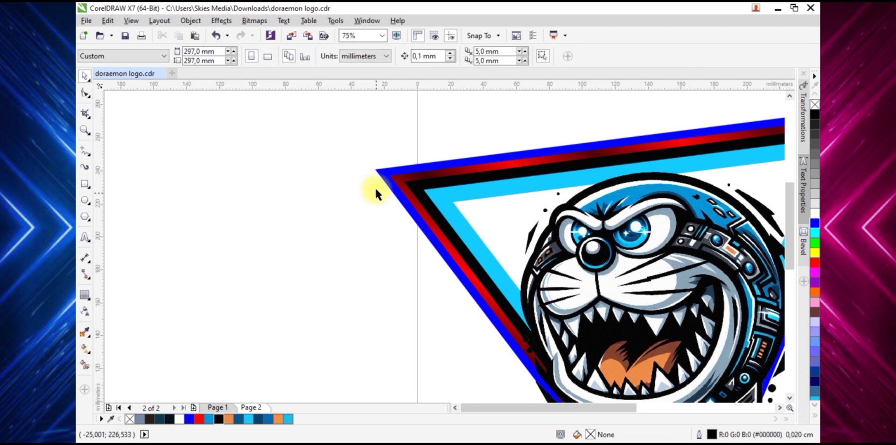
{"action": "left_click", "coordinate": [379, 176]}
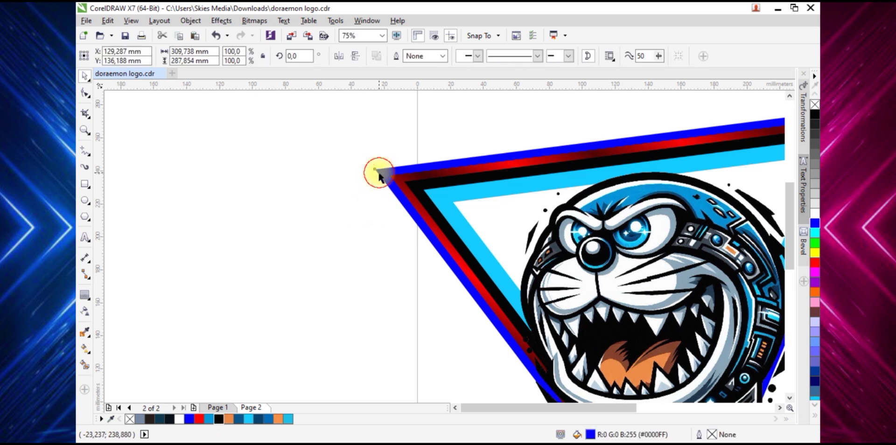
{"action": "left_click", "coordinate": [86, 351]}
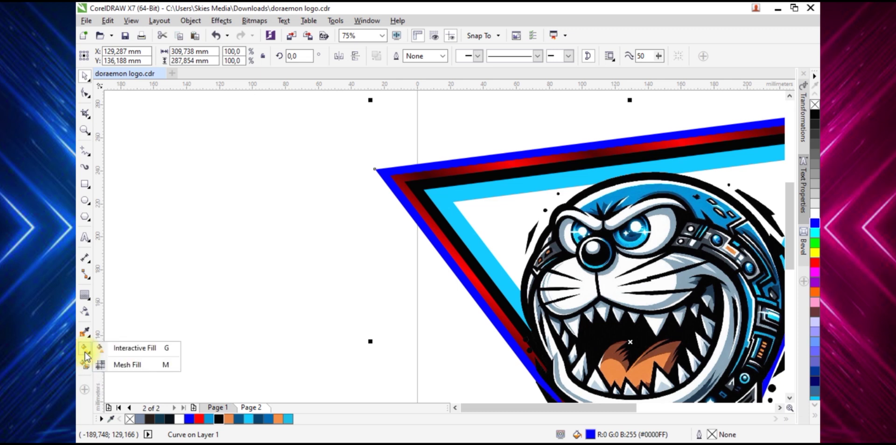
{"action": "left_click", "coordinate": [122, 351]}
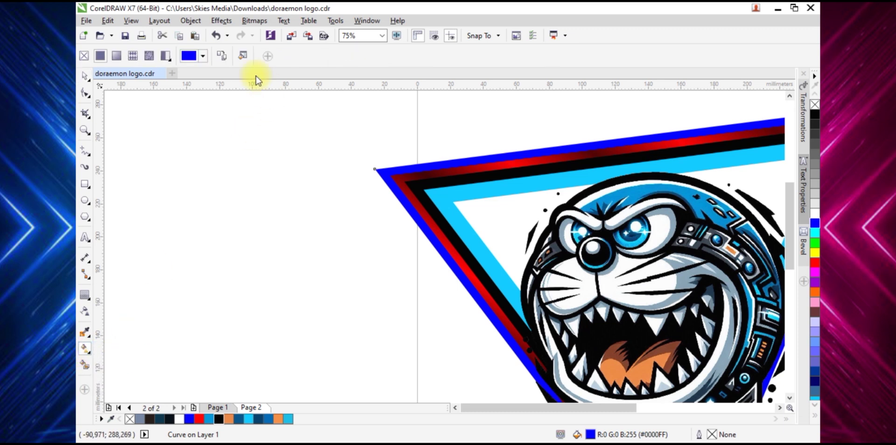
{"action": "left_click", "coordinate": [222, 57]}
{"action": "left_click", "coordinate": [488, 166]}
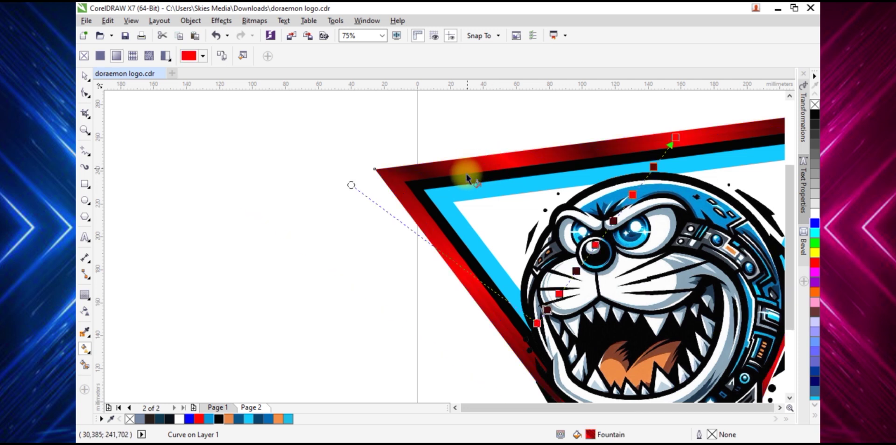
Reverse the fountain fill of the outermost triangle
{"action": "scroll", "coordinate": [467, 174], "scroll_direction": "down", "scroll_amount": 2}
{"action": "scroll", "coordinate": [587, 171], "scroll_direction": "up", "scroll_amount": 2}
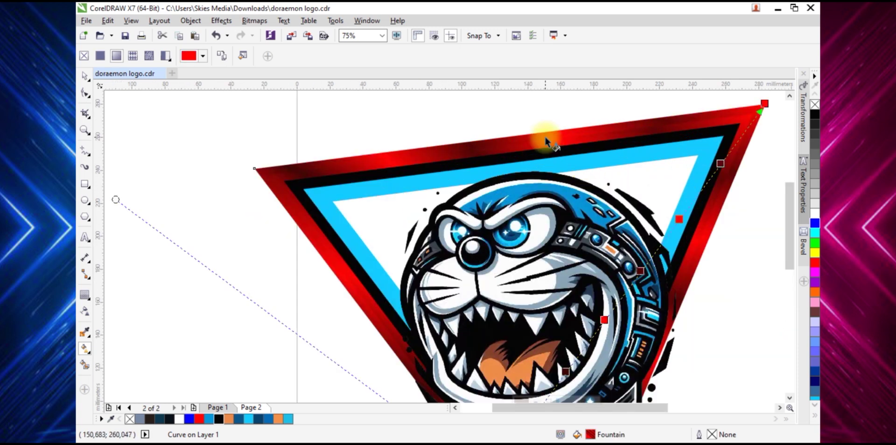
{"action": "left_click", "coordinate": [429, 148]}
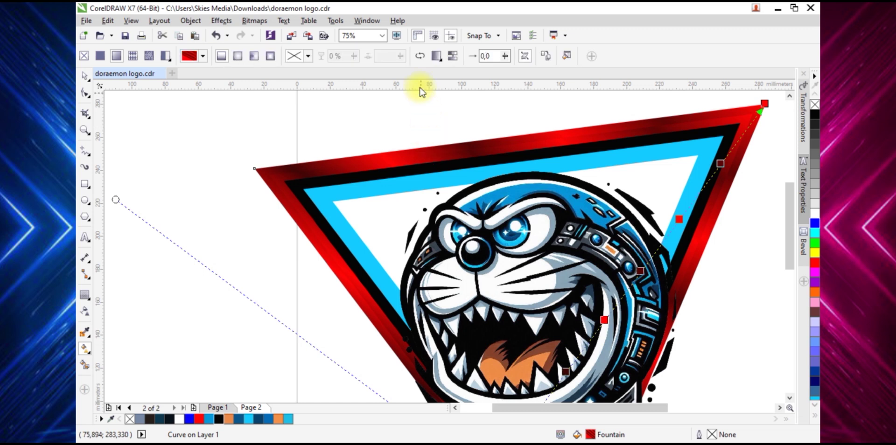
{"action": "left_click", "coordinate": [419, 57]}
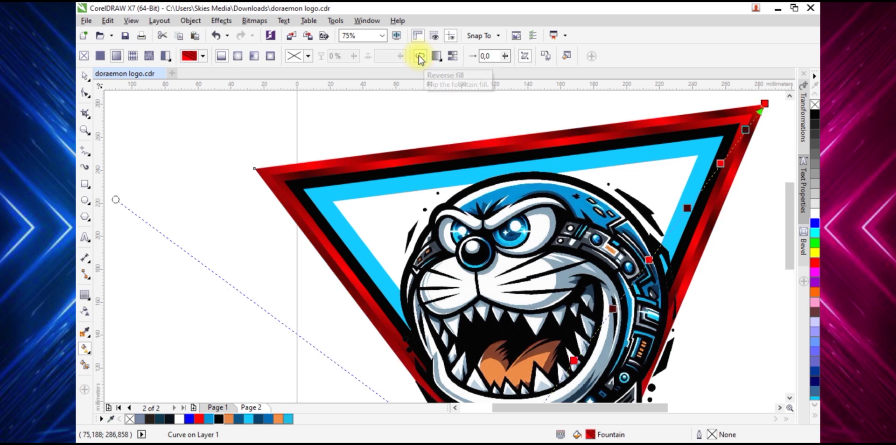
Realign the outermost triangle's fountain fill more steeply, from below the frame's left side to above its upper edge, and deselect it
{"action": "scroll", "coordinate": [541, 186], "scroll_direction": "down", "scroll_amount": 1}
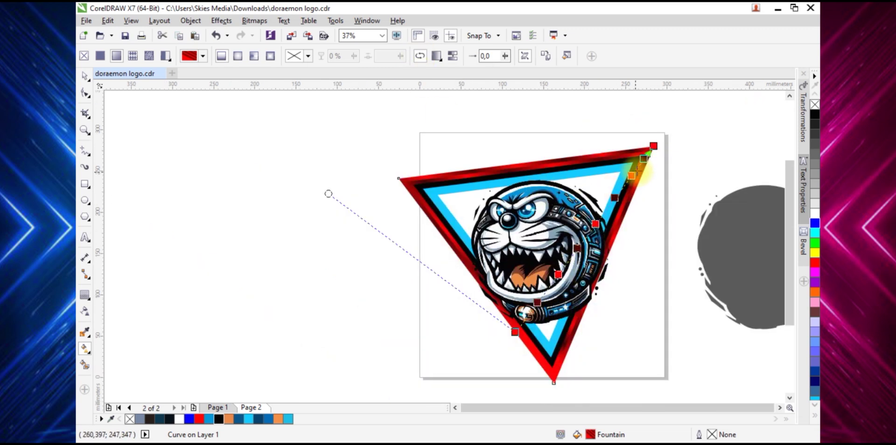
{"action": "left_click_drag", "start_coordinate": [654, 147], "coordinate": [631, 127]}
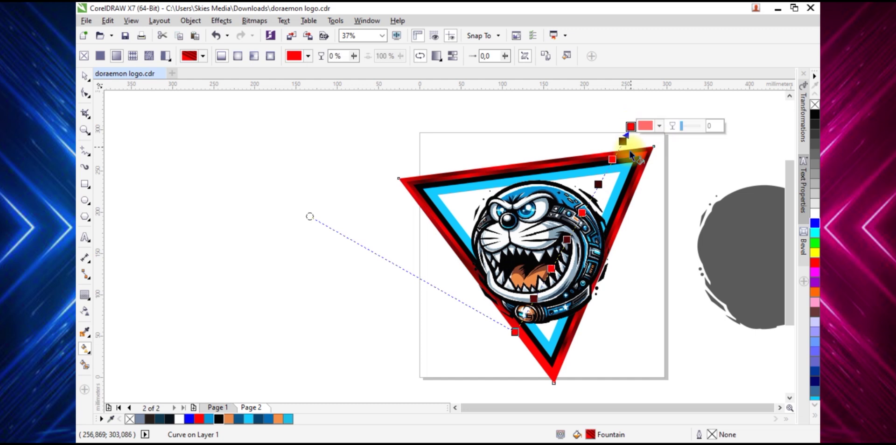
{"action": "left_click_drag", "start_coordinate": [516, 331], "coordinate": [481, 352]}
{"action": "left_click_drag", "start_coordinate": [630, 127], "coordinate": [586, 126]}
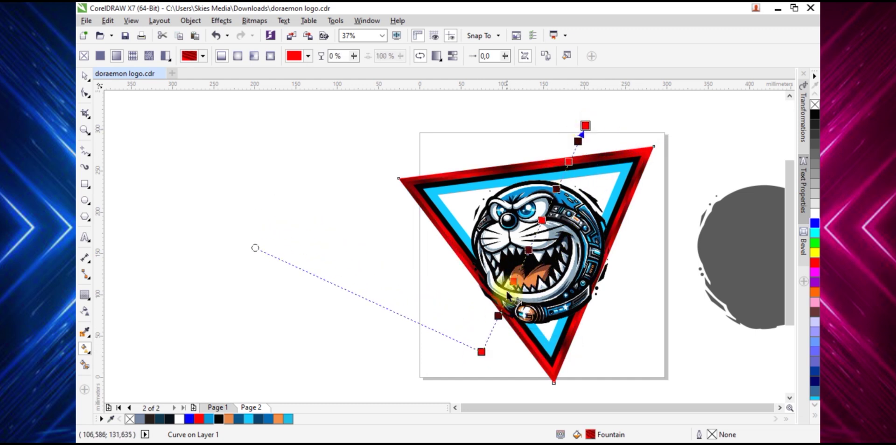
{"action": "left_click_drag", "start_coordinate": [482, 352], "coordinate": [500, 353]}
{"action": "left_click_drag", "start_coordinate": [585, 125], "coordinate": [571, 116]}
{"action": "mouse_move", "coordinate": [500, 354]}
{"action": "left_mouse_down"}
{"action": "mouse_move", "coordinate": [506, 358]}
{"action": "mouse_move", "coordinate": [497, 359]}
{"action": "left_mouse_up"}
{"action": "left_click_drag", "start_coordinate": [571, 122], "coordinate": [577, 114]}
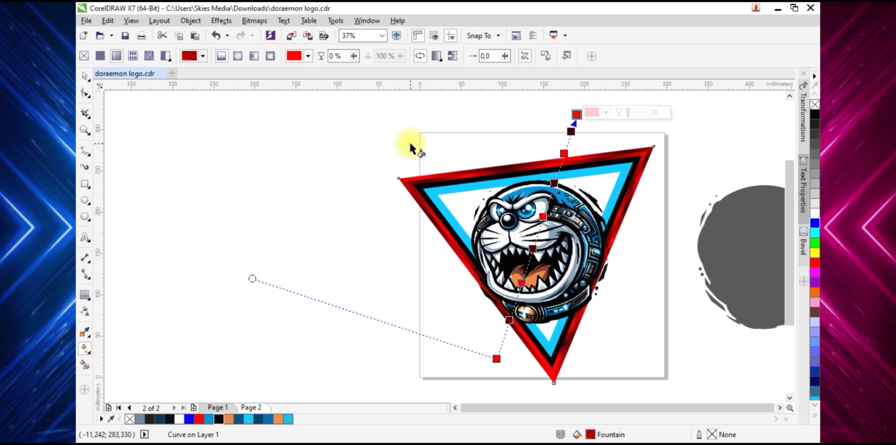
{"action": "left_click", "coordinate": [85, 77]}
{"action": "left_click", "coordinate": [463, 197]}
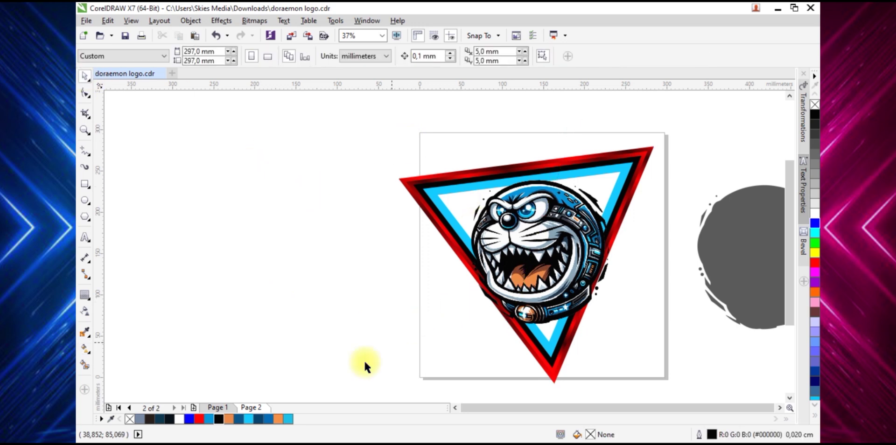
Check the finished logo on Page 1, return to Page 2 and move the grey head silhouette closer to the triangular frame
{"action": "left_click", "coordinate": [226, 405]}
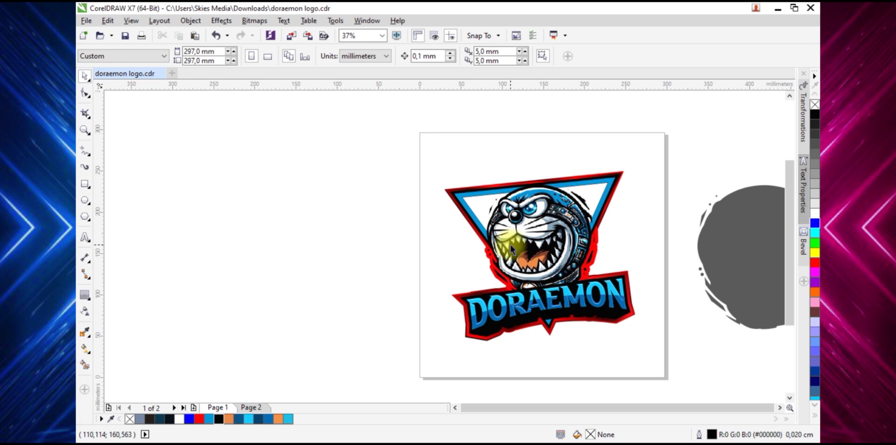
{"action": "scroll", "coordinate": [613, 247], "scroll_direction": "up", "scroll_amount": 2}
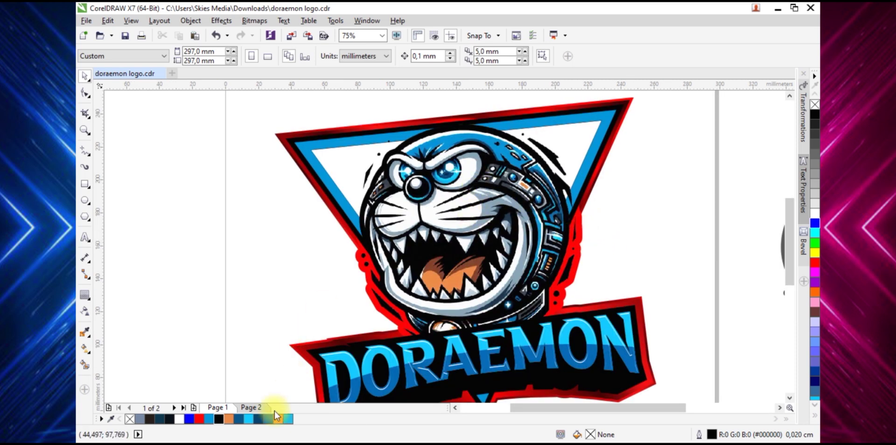
{"action": "left_click", "coordinate": [251, 408]}
{"action": "scroll", "coordinate": [613, 267], "scroll_direction": "down", "scroll_amount": 2}
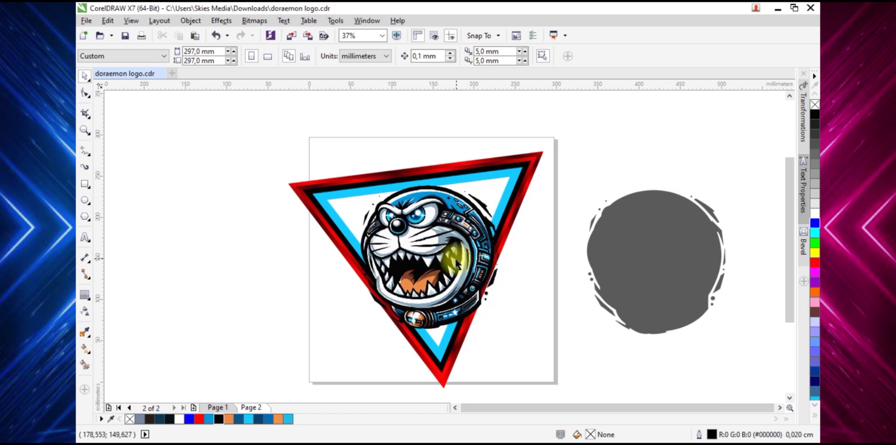
{"action": "left_click", "coordinate": [613, 267]}
{"action": "left_click_drag", "start_coordinate": [640, 256], "coordinate": [621, 248]}
Add a one-step outside contour of about 6.2 mm in red around the grey head silhouette
{"action": "scroll", "coordinate": [632, 240], "scroll_direction": "up", "scroll_amount": 2}
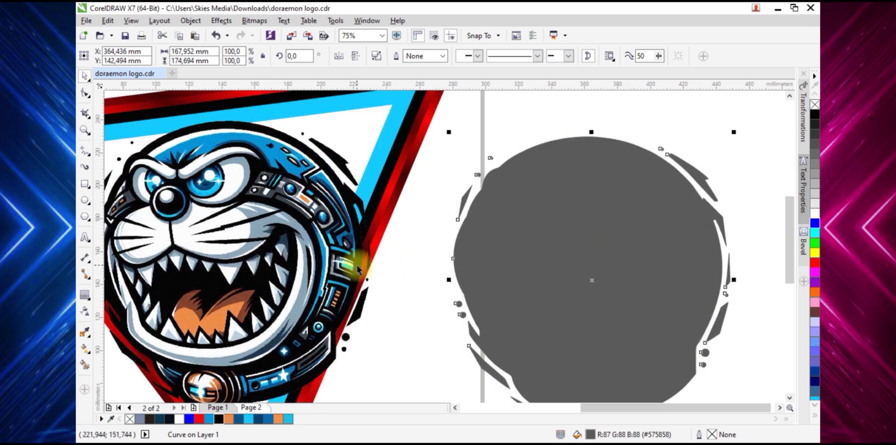
{"action": "left_click", "coordinate": [85, 295]}
{"action": "left_click_drag", "start_coordinate": [538, 177], "coordinate": [512, 124]}
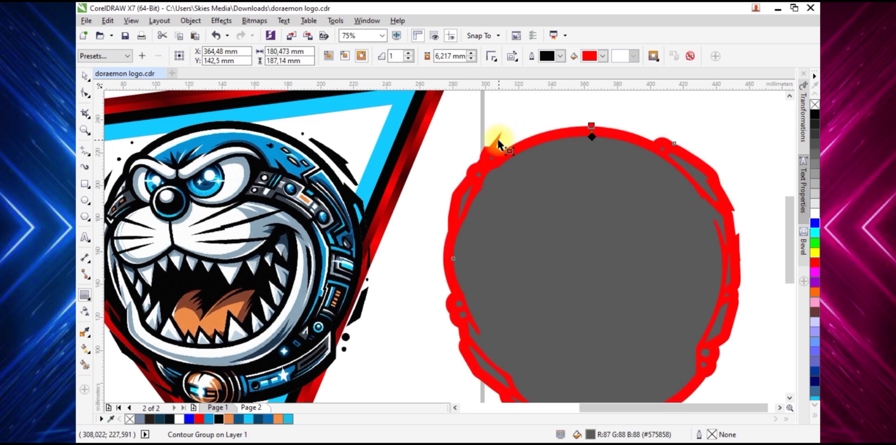
Inspect the contour's spiky corner at the silhouette's upper left and change the contour corners to Round corners
{"action": "scroll", "coordinate": [503, 127], "scroll_direction": "up", "scroll_amount": 4}
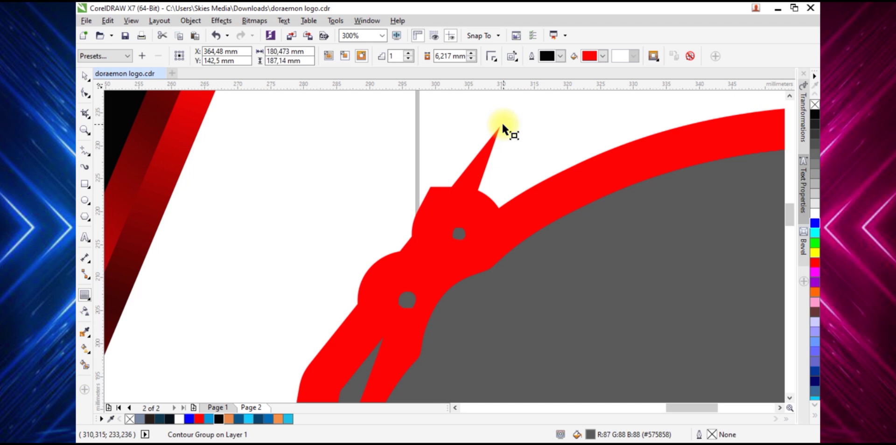
{"action": "scroll", "coordinate": [492, 140], "scroll_direction": "down", "scroll_amount": 2}
{"action": "scroll", "coordinate": [492, 125], "scroll_direction": "up", "scroll_amount": 2}
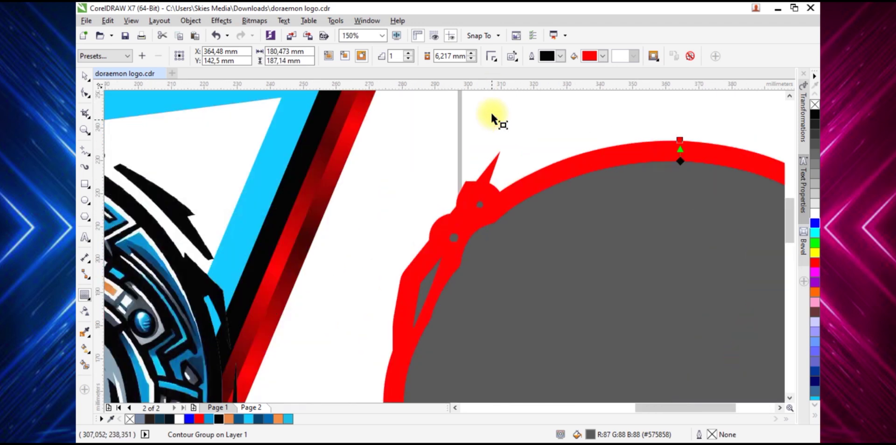
{"action": "left_click", "coordinate": [492, 56]}
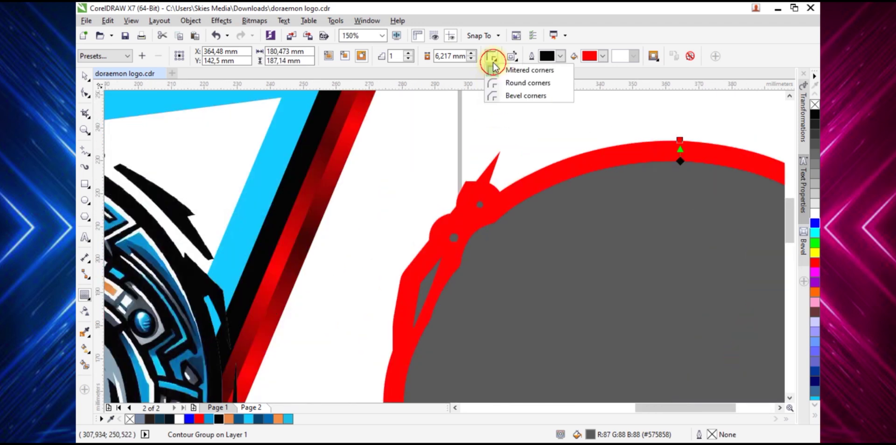
{"action": "left_click", "coordinate": [511, 86]}
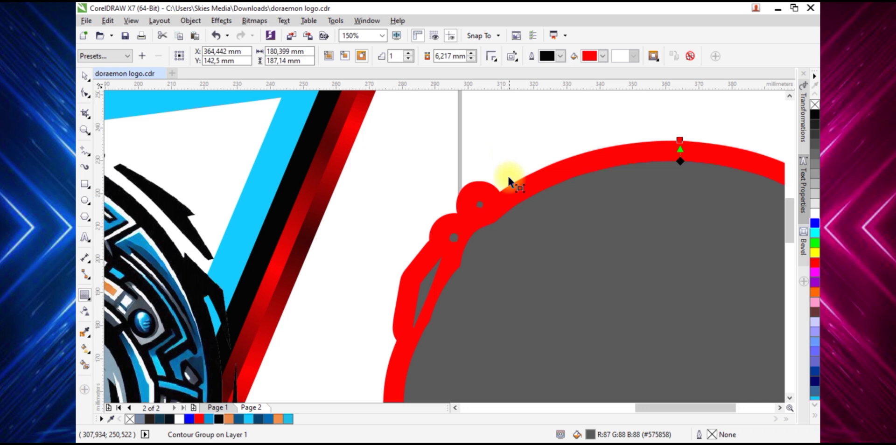
Break the silhouette's contour group apart into separate shapes
{"action": "scroll", "coordinate": [510, 192], "scroll_direction": "down", "scroll_amount": 4}
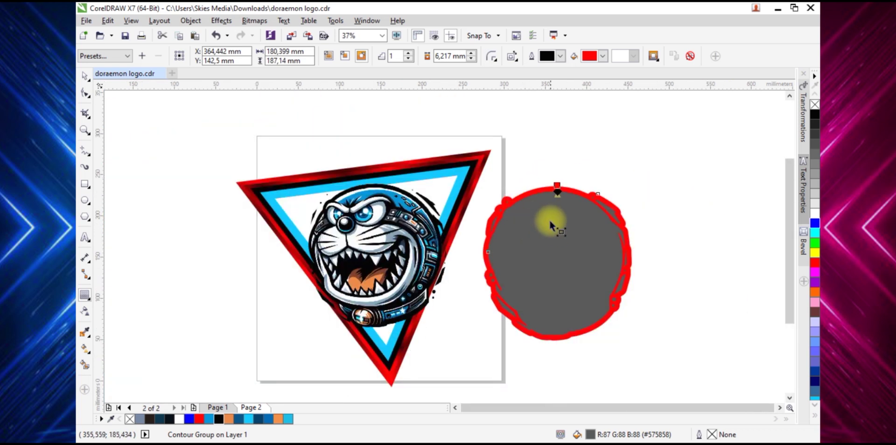
{"action": "scroll", "coordinate": [550, 223], "scroll_direction": "up", "scroll_amount": 2}
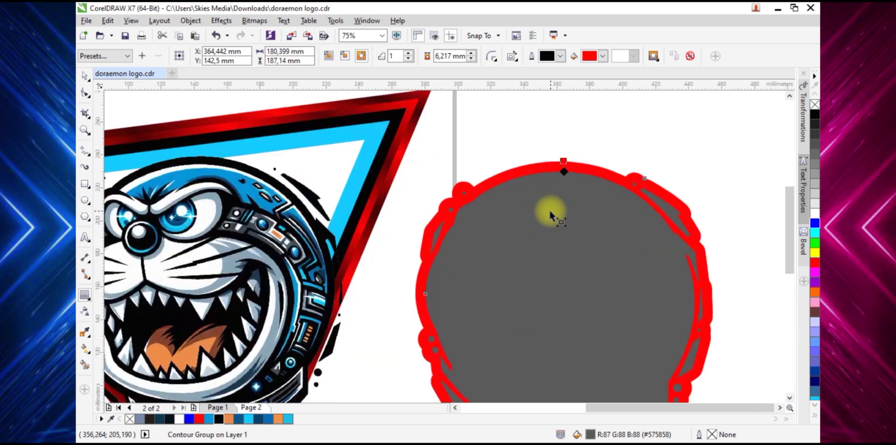
{"action": "right_click", "coordinate": [536, 167]}
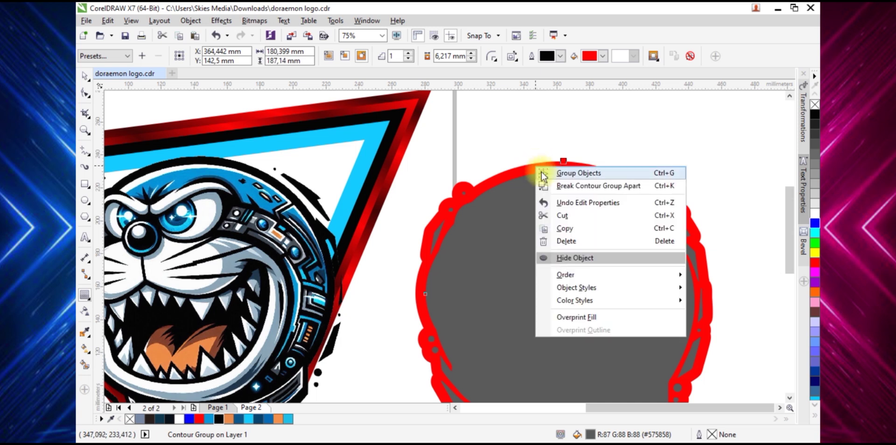
{"action": "left_click", "coordinate": [553, 186]}
{"action": "left_click", "coordinate": [84, 76]}
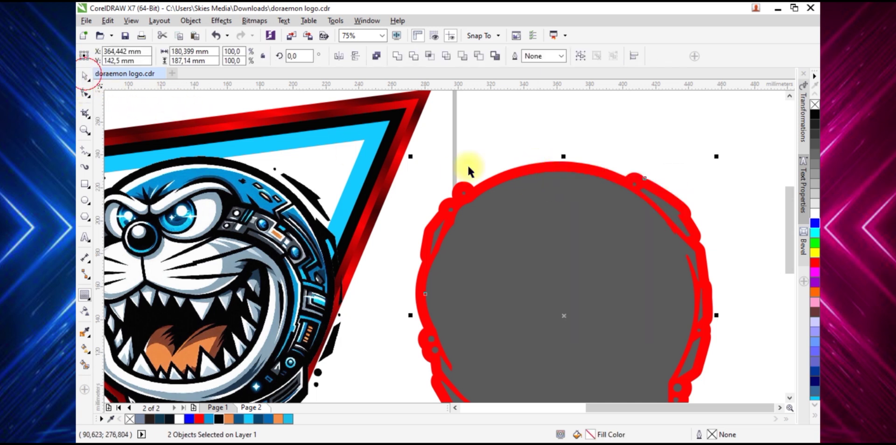
Weld the grey head silhouette and its red contour into one solid red shape
{"action": "scroll", "coordinate": [640, 156], "scroll_direction": "down", "scroll_amount": 2}
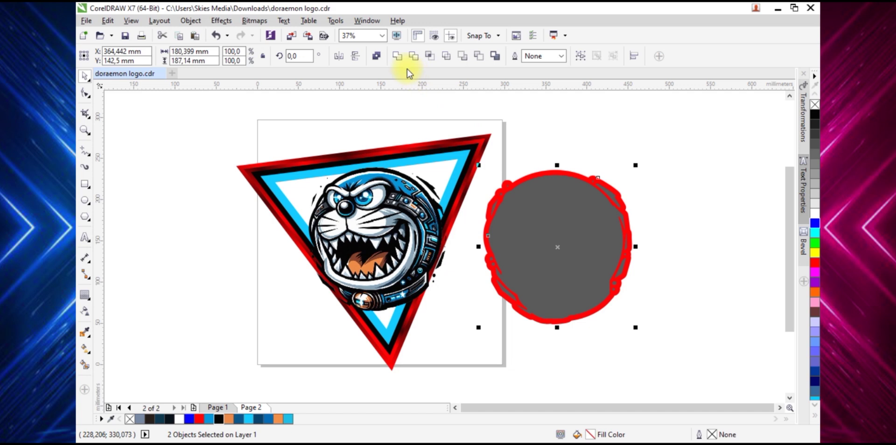
{"action": "left_click", "coordinate": [400, 58]}
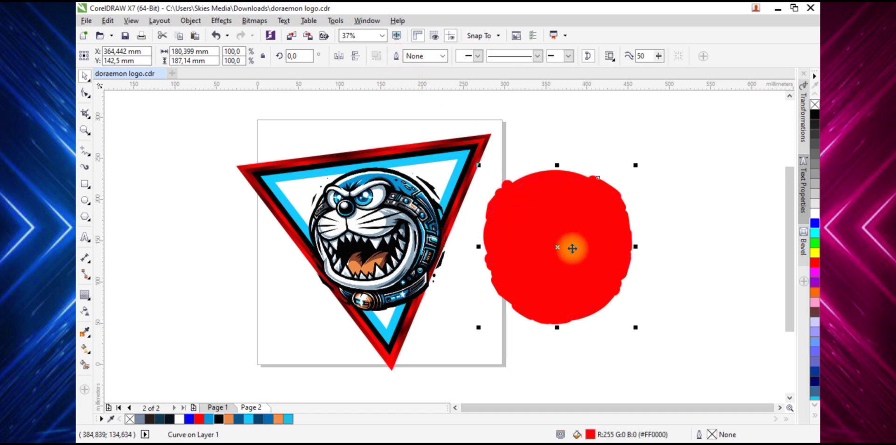
{"action": "left_click_drag", "start_coordinate": [510, 244], "coordinate": [409, 244]}
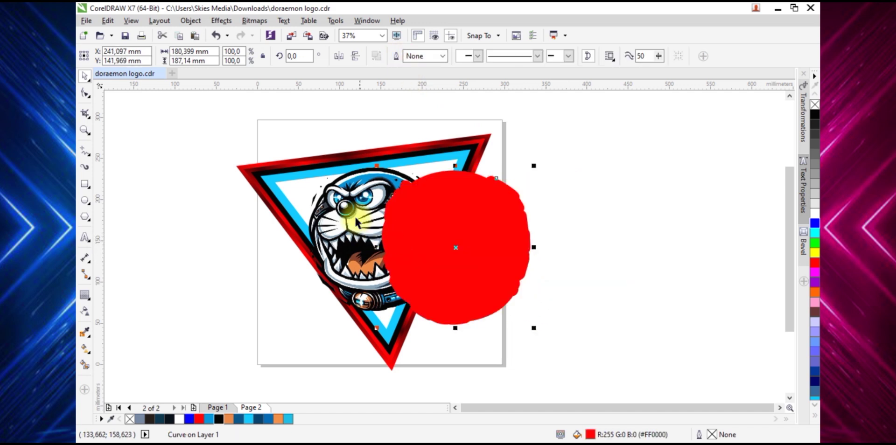
{"action": "left_click", "coordinate": [357, 224]}
{"action": "left_click_drag", "start_coordinate": [476, 226], "coordinate": [579, 221]}
{"action": "left_click", "coordinate": [576, 350]}
{"action": "left_click", "coordinate": [546, 249]}
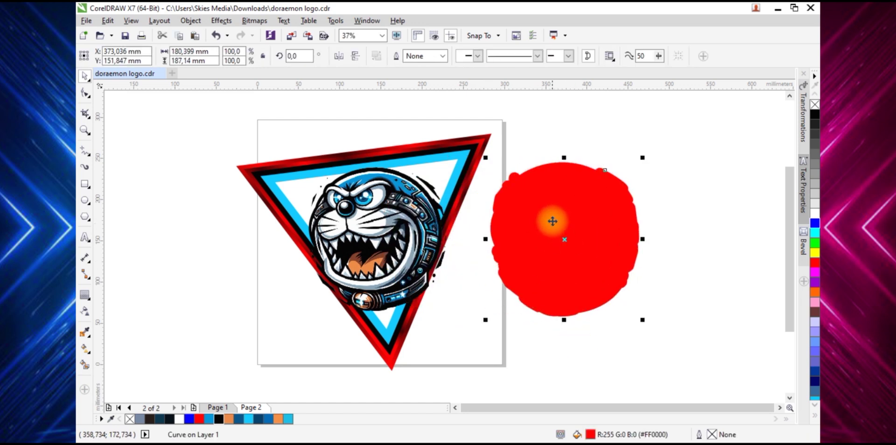
{"action": "left_click_drag", "start_coordinate": [552, 225], "coordinate": [552, 229]}
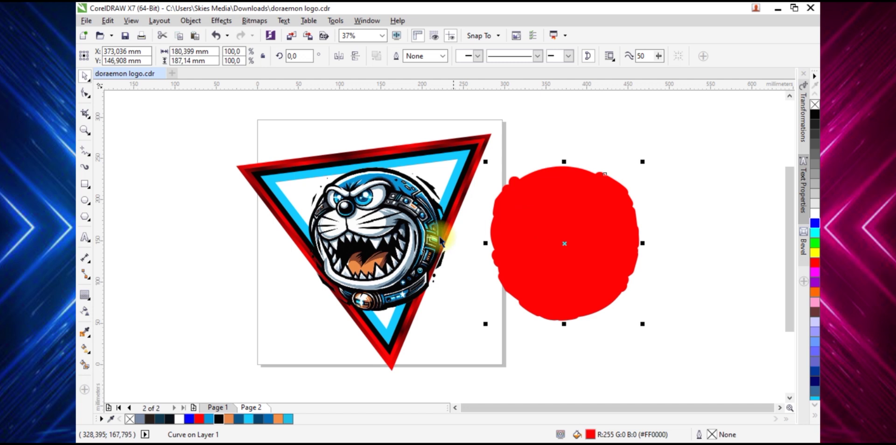
Align the red silhouette to the Doraemon head on both the horizontal and vertical centres
{"action": "left_click", "coordinate": [411, 237], "text": "shift"}
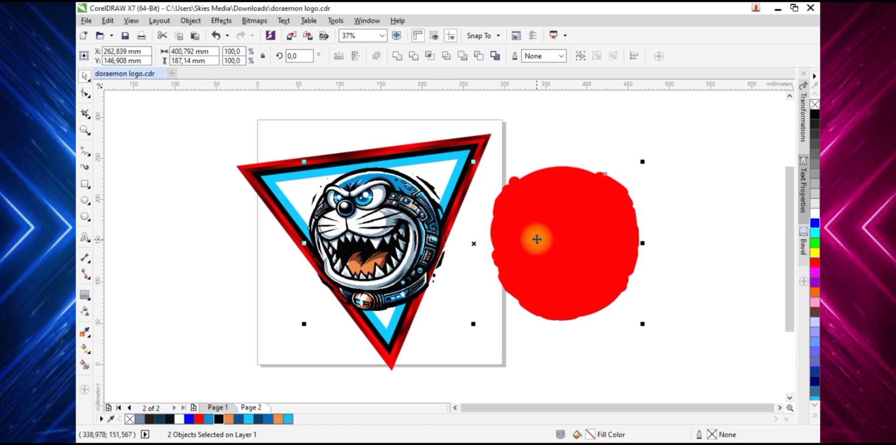
{"action": "key", "text": "c"}
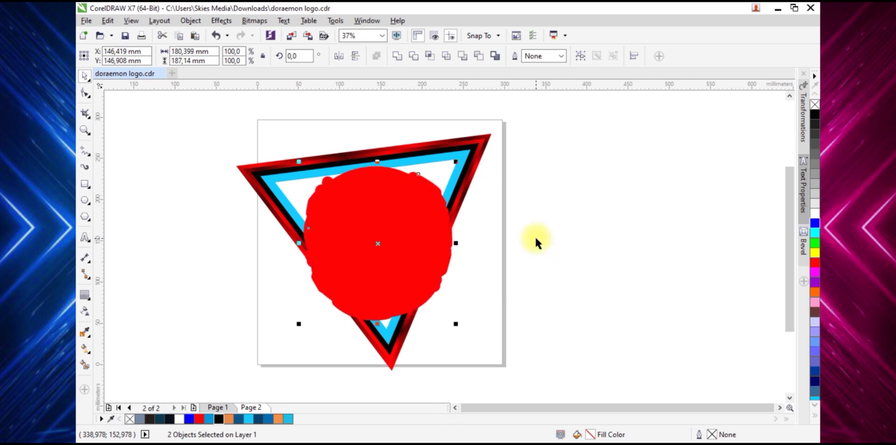
{"action": "key", "text": "e"}
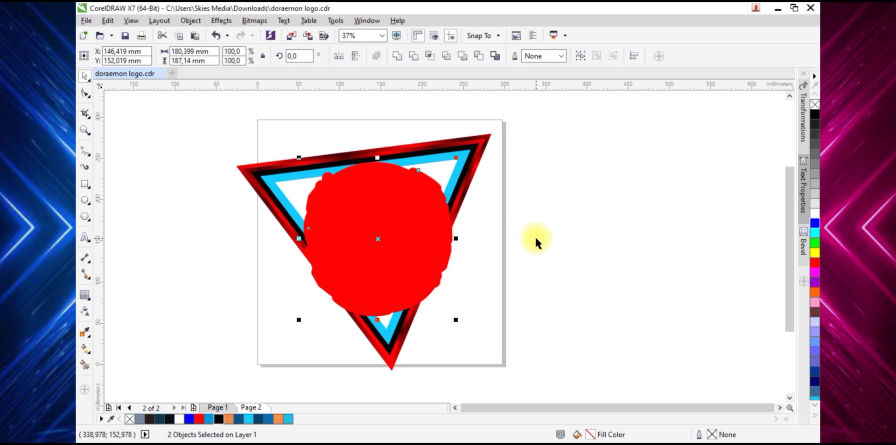
Send the red silhouette back one level so it sits behind the Doraemon head
{"action": "left_click", "coordinate": [536, 257]}
{"action": "left_click", "coordinate": [444, 258]}
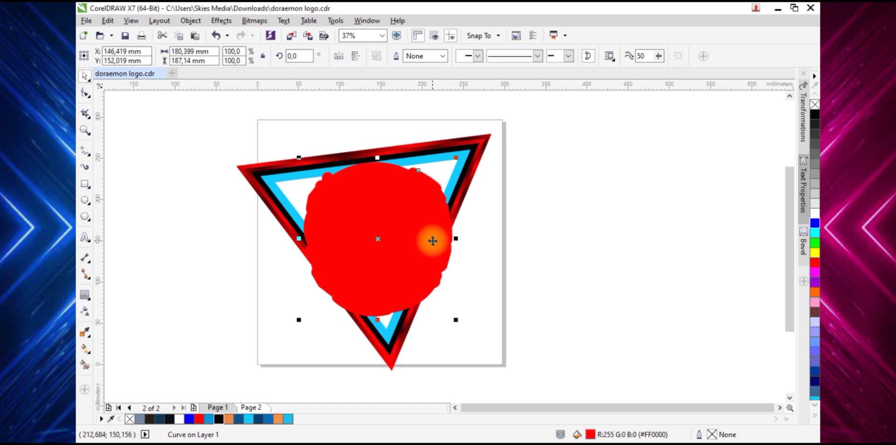
{"action": "right_click", "coordinate": [432, 241]}
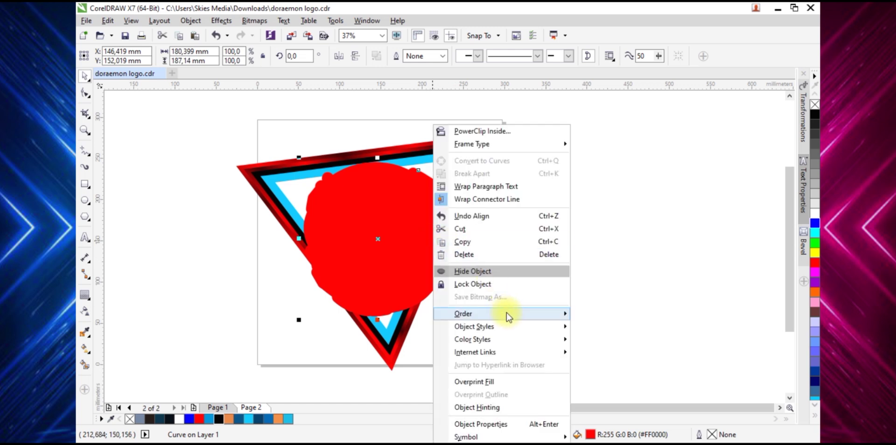
{"action": "mouse_move", "coordinate": [509, 318]}
{"action": "left_click", "coordinate": [615, 381]}
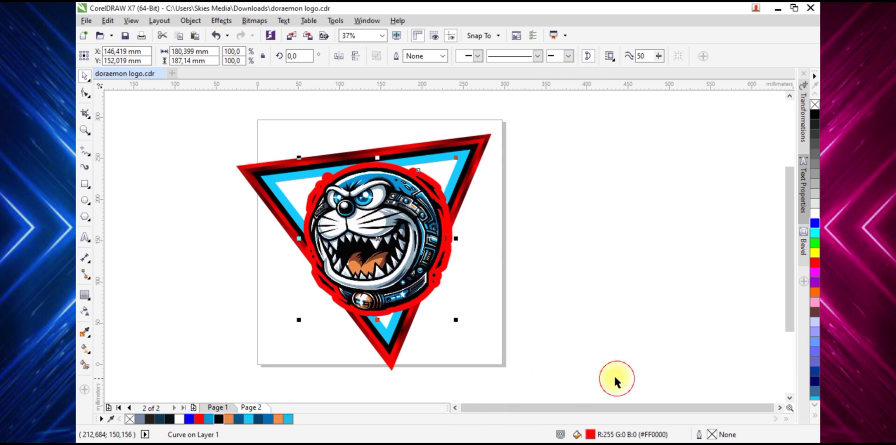
Send the red silhouette back two more levels, behind the white triangle and the light blue triangle
{"action": "left_click", "coordinate": [494, 276]}
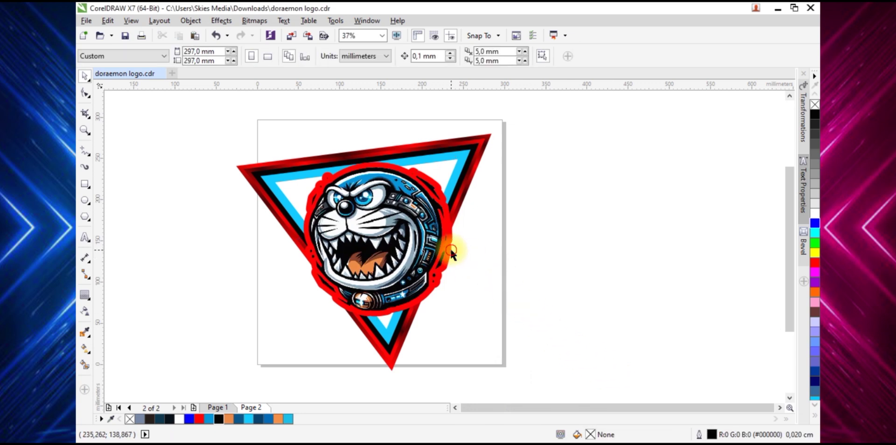
{"action": "right_click", "coordinate": [451, 248]}
{"action": "mouse_move", "coordinate": [581, 316]}
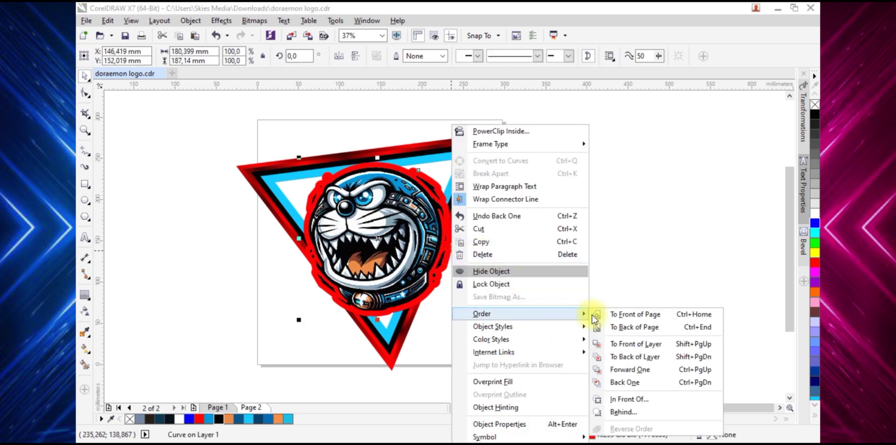
{"action": "left_click", "coordinate": [628, 383]}
{"action": "left_click", "coordinate": [526, 271]}
{"action": "left_click", "coordinate": [451, 251]}
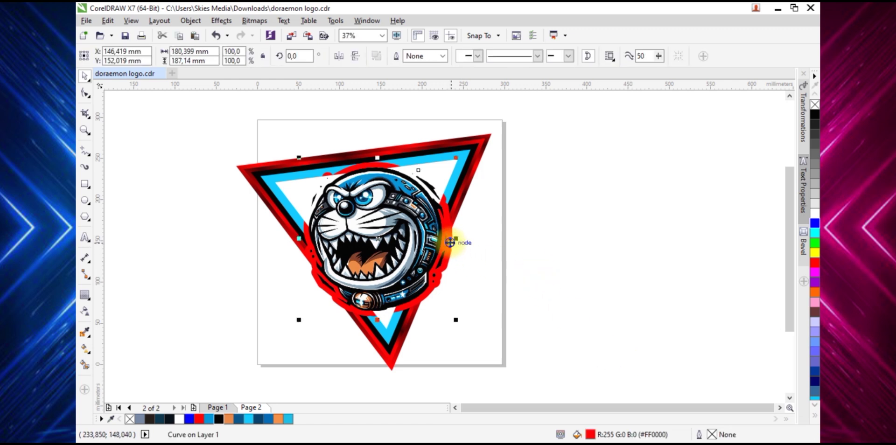
{"action": "right_click", "coordinate": [451, 249]}
{"action": "mouse_move", "coordinate": [567, 317]}
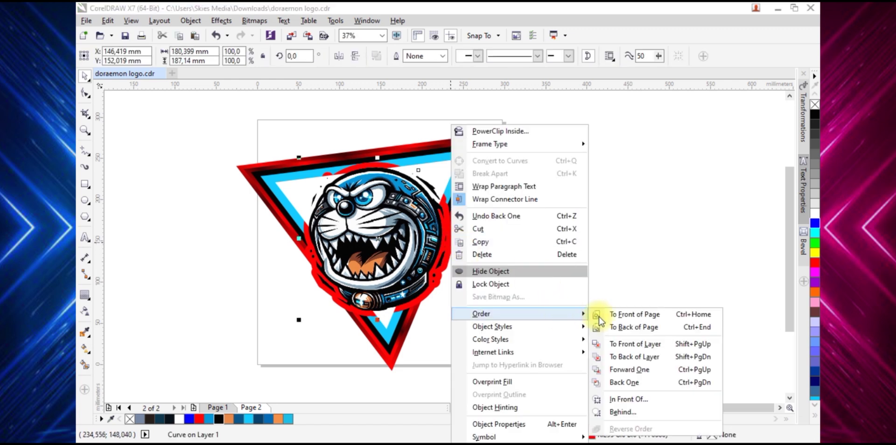
{"action": "left_click", "coordinate": [630, 381]}
Move the red silhouette two further levels back in the stacking order, behind the black triangular frame
{"action": "left_click", "coordinate": [467, 245]}
{"action": "left_click", "coordinate": [450, 236]}
{"action": "right_click", "coordinate": [451, 235]}
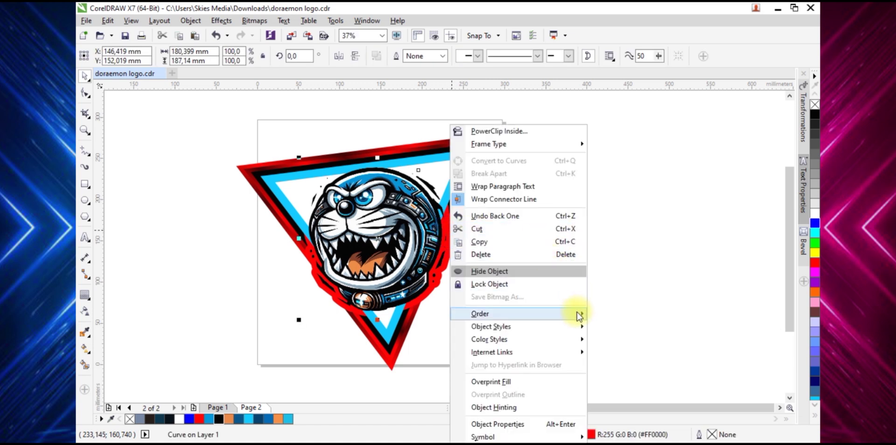
{"action": "mouse_move", "coordinate": [579, 315]}
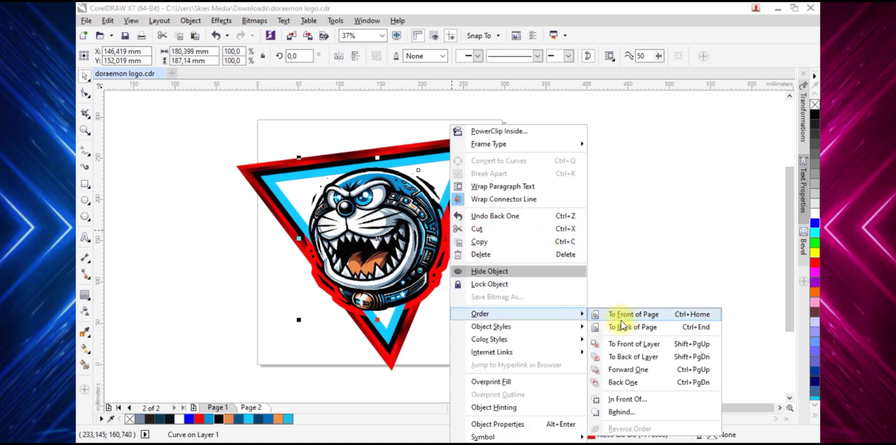
{"action": "left_click", "coordinate": [640, 383]}
{"action": "left_click", "coordinate": [456, 248]}
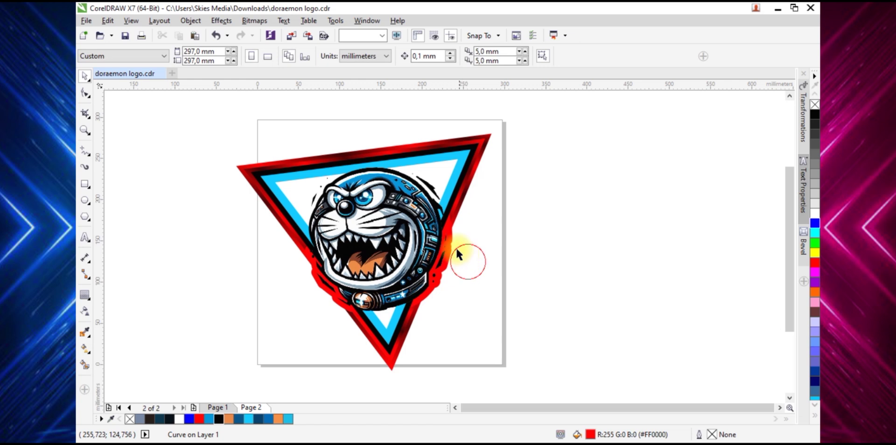
{"action": "left_click", "coordinate": [452, 240]}
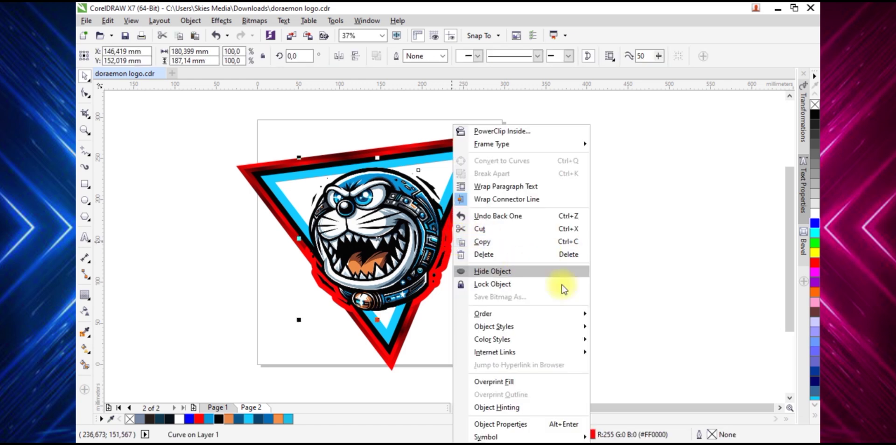
{"action": "mouse_move", "coordinate": [571, 315]}
{"action": "left_click", "coordinate": [634, 387]}
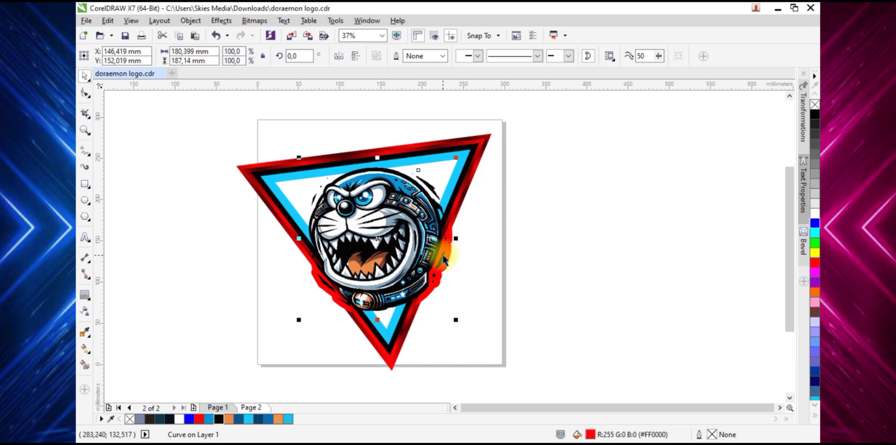
Send the red silhouette back one further level, behind the red-gradient frame, and deselect it
{"action": "scroll", "coordinate": [471, 242], "scroll_direction": "down", "scroll_amount": 1}
{"action": "scroll", "coordinate": [456, 252], "scroll_direction": "up", "scroll_amount": 1}
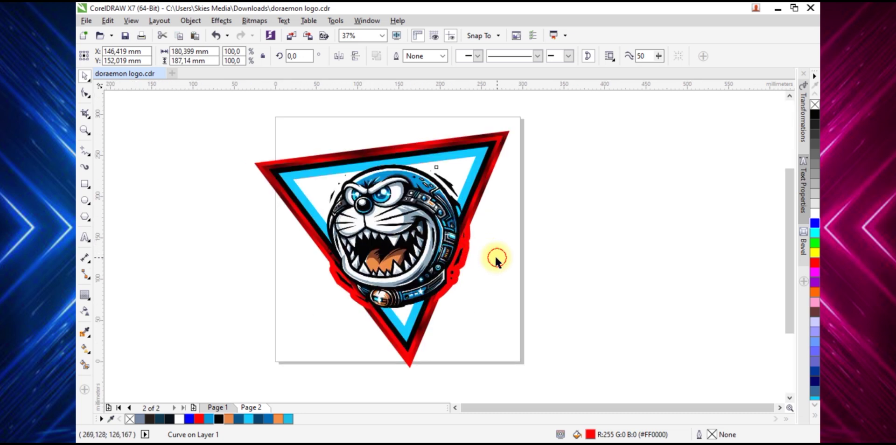
{"action": "left_click", "coordinate": [470, 230]}
{"action": "scroll", "coordinate": [470, 231], "scroll_direction": "up", "scroll_amount": 2}
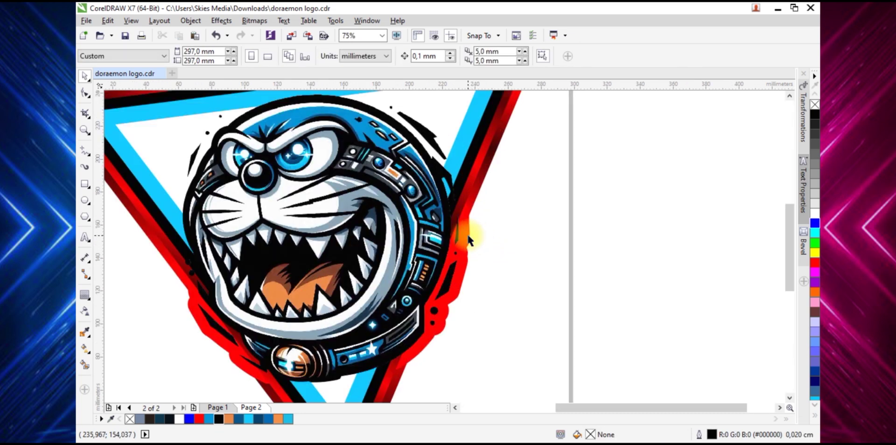
{"action": "left_click", "coordinate": [469, 236]}
{"action": "right_click", "coordinate": [469, 241]}
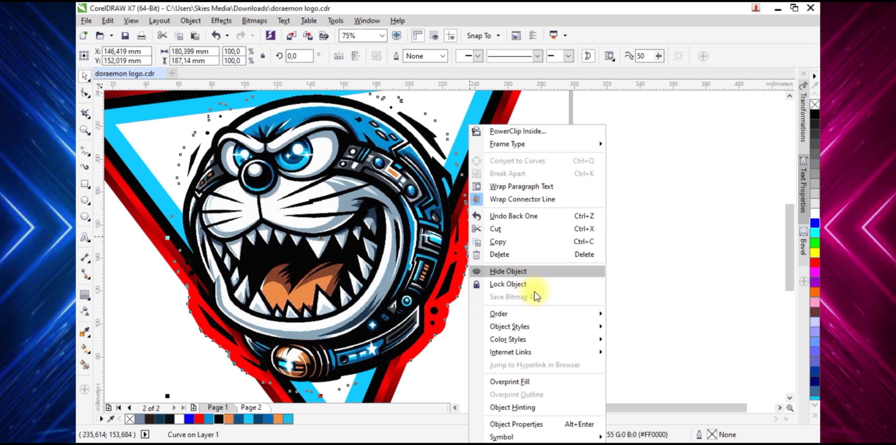
{"action": "mouse_move", "coordinate": [568, 314]}
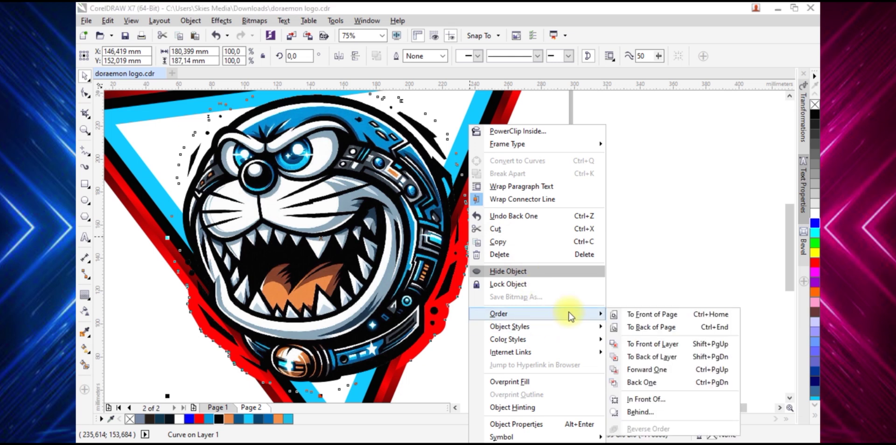
{"action": "left_click", "coordinate": [651, 383]}
{"action": "scroll", "coordinate": [602, 300], "scroll_direction": "down", "scroll_amount": 1}
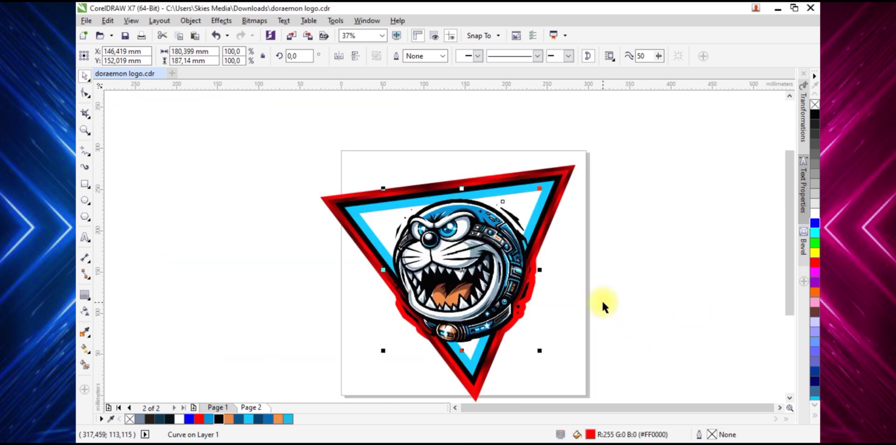
{"action": "left_click", "coordinate": [602, 299]}
Compare the red outline and frame edges beside the head on Page 2 with the finished logo on Page 1
{"action": "scroll", "coordinate": [533, 293], "scroll_direction": "down", "scroll_amount": 1}
{"action": "scroll", "coordinate": [533, 292], "scroll_direction": "up", "scroll_amount": 1}
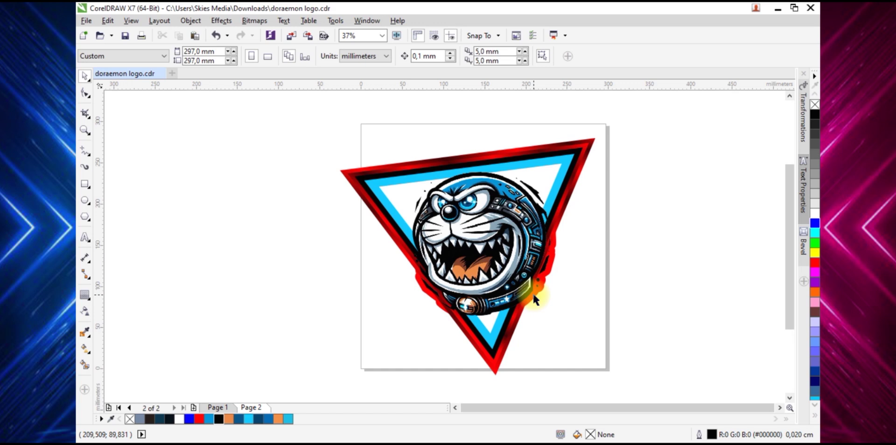
{"action": "scroll", "coordinate": [436, 345], "scroll_direction": "down", "scroll_amount": 1}
{"action": "scroll", "coordinate": [429, 343], "scroll_direction": "up", "scroll_amount": 1}
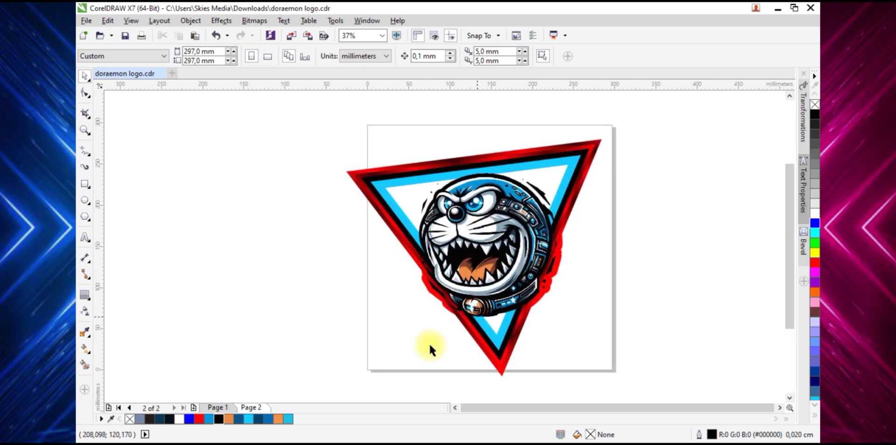
{"action": "left_click", "coordinate": [236, 406]}
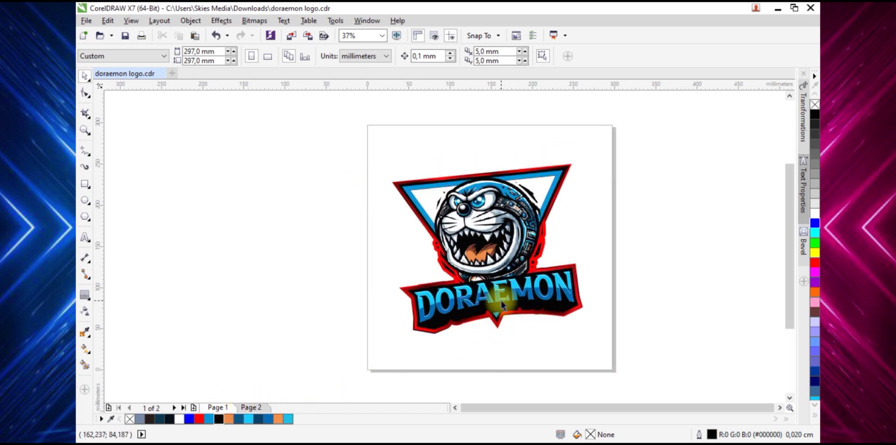
{"action": "scroll", "coordinate": [532, 201], "scroll_direction": "up", "scroll_amount": 2}
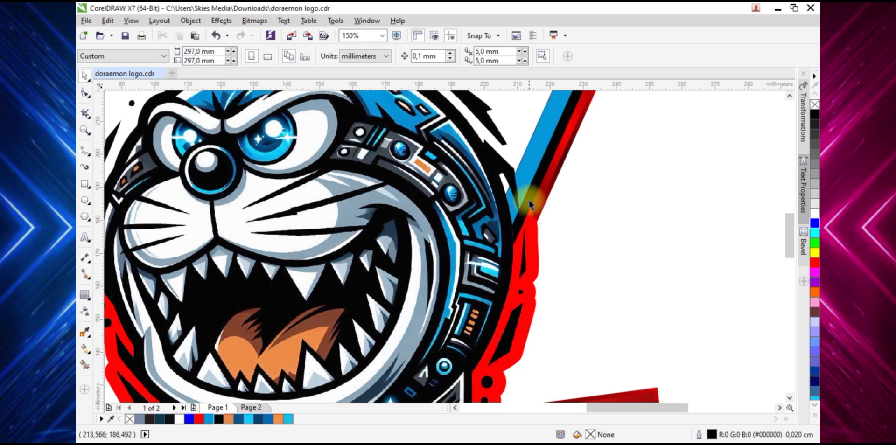
{"action": "left_click", "coordinate": [242, 408]}
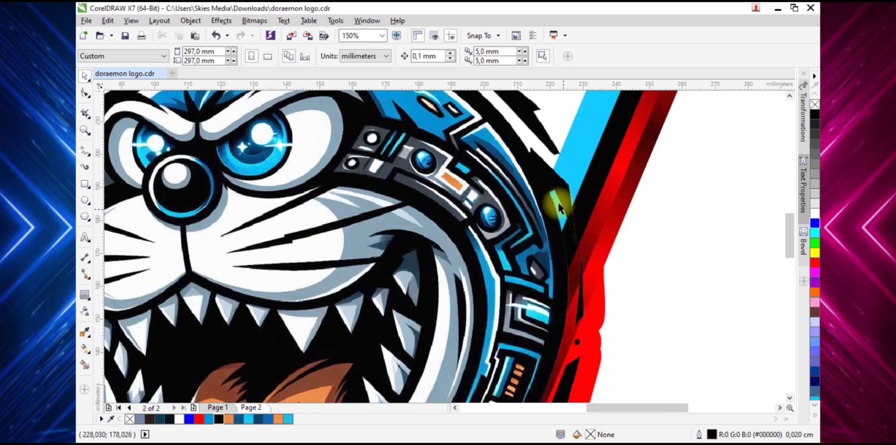
{"action": "scroll", "coordinate": [607, 231], "scroll_direction": "down", "scroll_amount": 2}
{"action": "scroll", "coordinate": [605, 223], "scroll_direction": "up", "scroll_amount": 2}
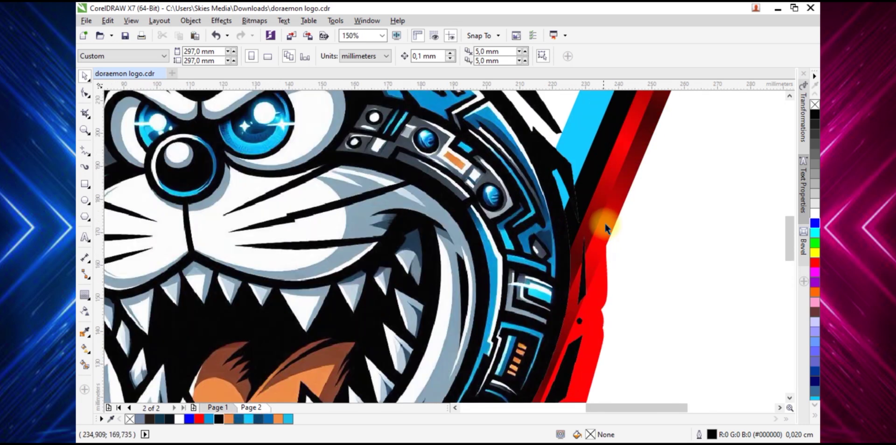
{"action": "scroll", "coordinate": [594, 246], "scroll_direction": "down", "scroll_amount": 2}
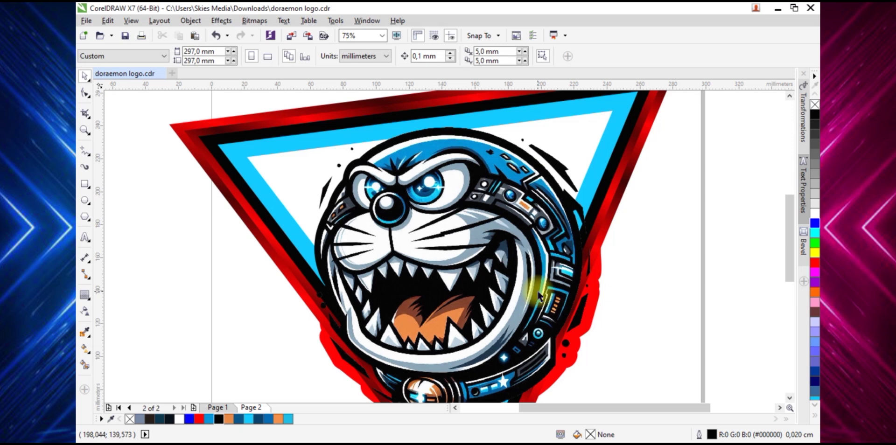
{"action": "scroll", "coordinate": [397, 306], "scroll_direction": "down", "scroll_amount": 2}
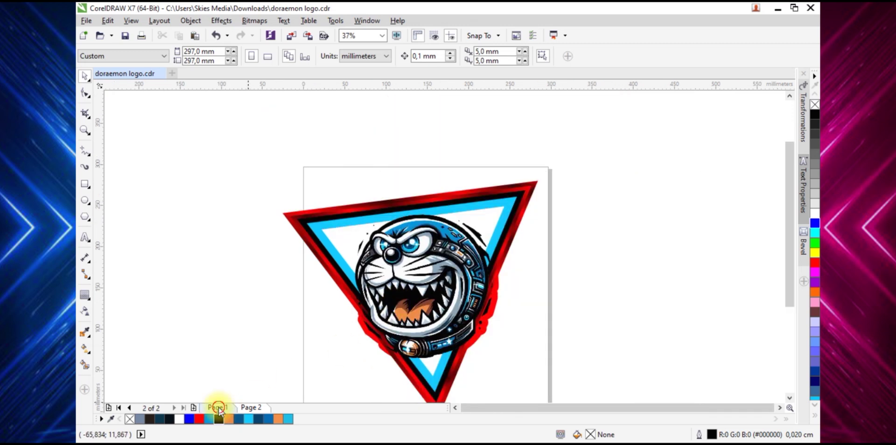
{"action": "left_click", "coordinate": [218, 408]}
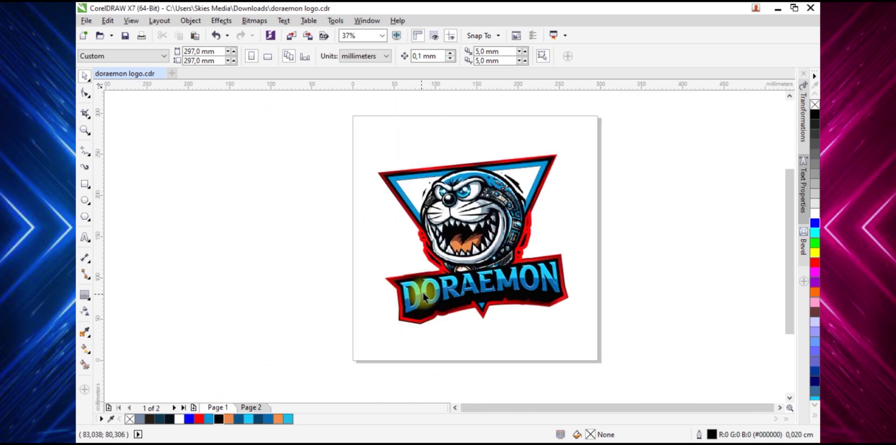
{"action": "left_click", "coordinate": [254, 408]}
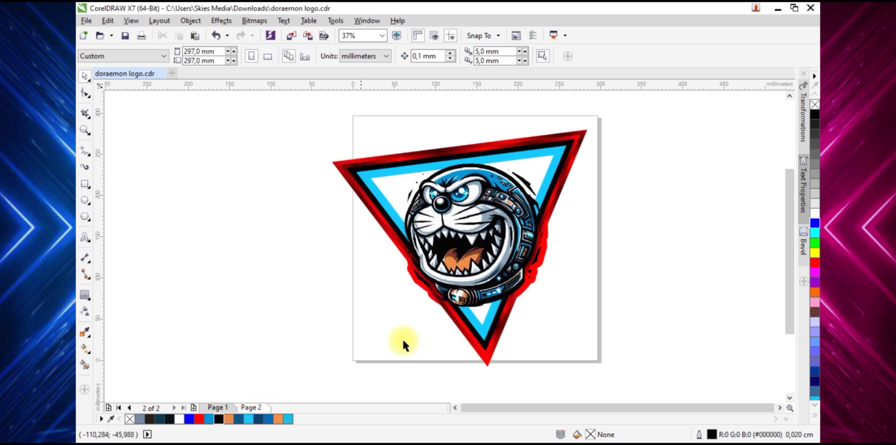
Add the artistic text DORAEMON beside the mascot and enlarge it to about 248 mm wide
{"action": "left_click", "coordinate": [88, 241]}
{"action": "left_click", "coordinate": [562, 277]}
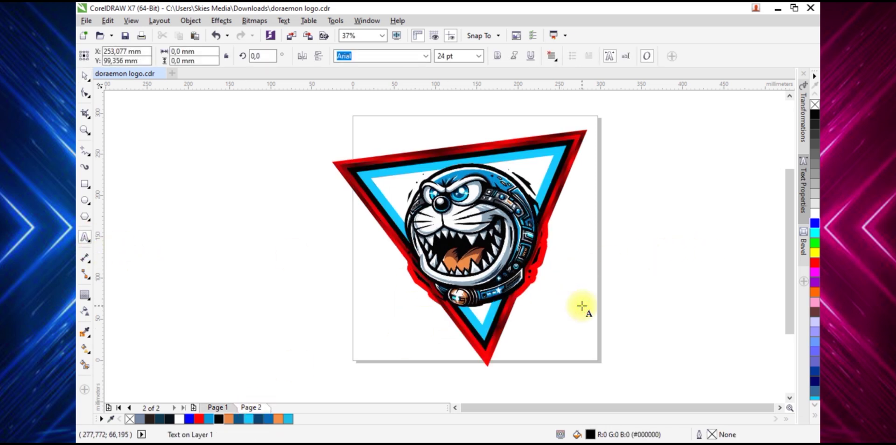
{"action": "type", "text": "DORAEMON"}
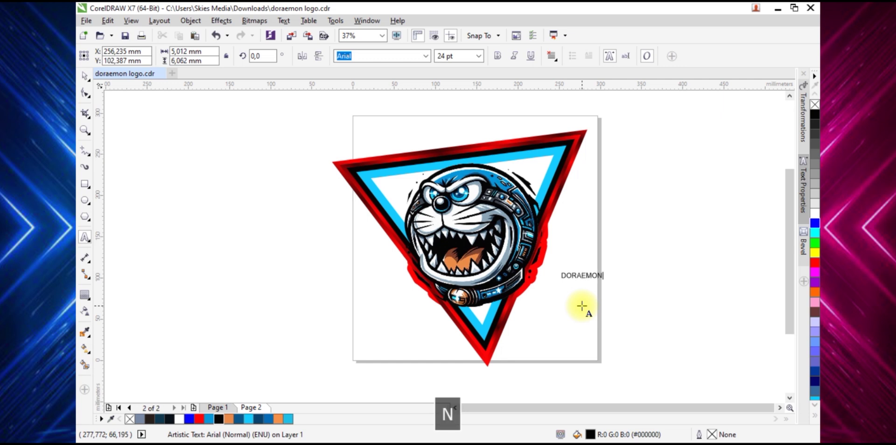
{"action": "left_click", "coordinate": [91, 77]}
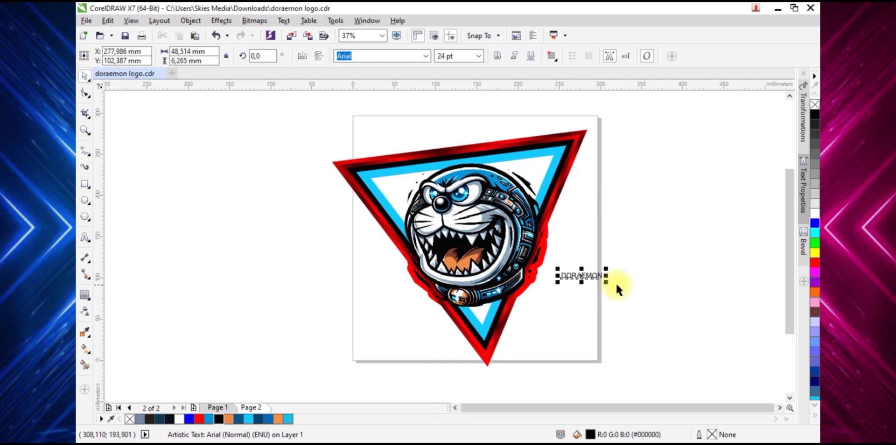
{"action": "left_click_drag", "start_coordinate": [609, 285], "coordinate": [736, 350]}
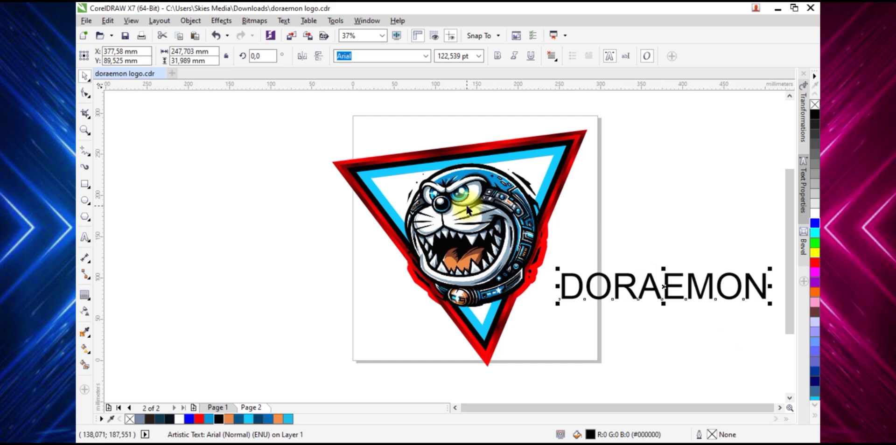
Check on Page 1 which font the finished logo's DORAEMON lettering uses, and return to Page 2
{"action": "left_click", "coordinate": [427, 57]}
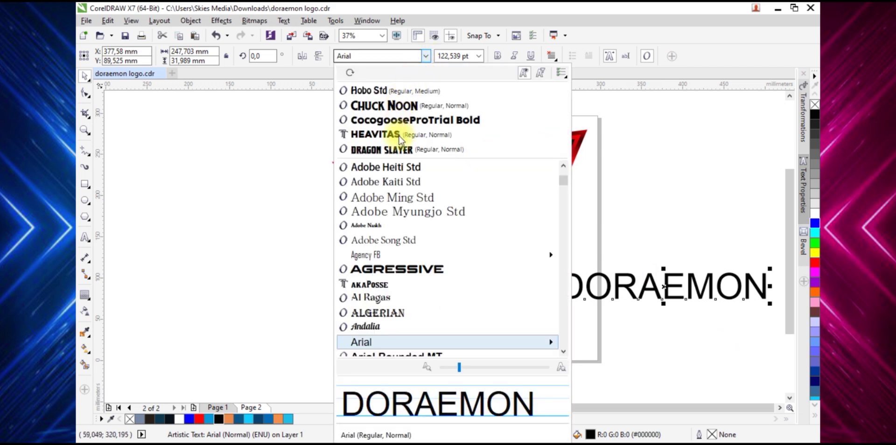
{"action": "key", "text": "Escape"}
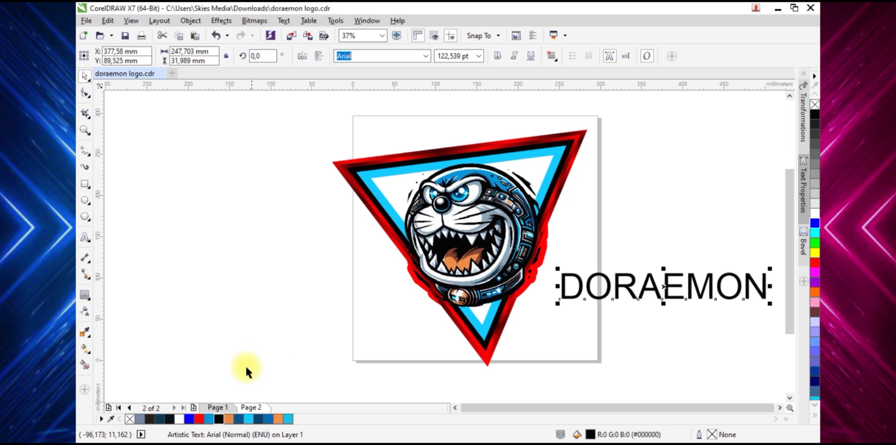
{"action": "left_click", "coordinate": [218, 404]}
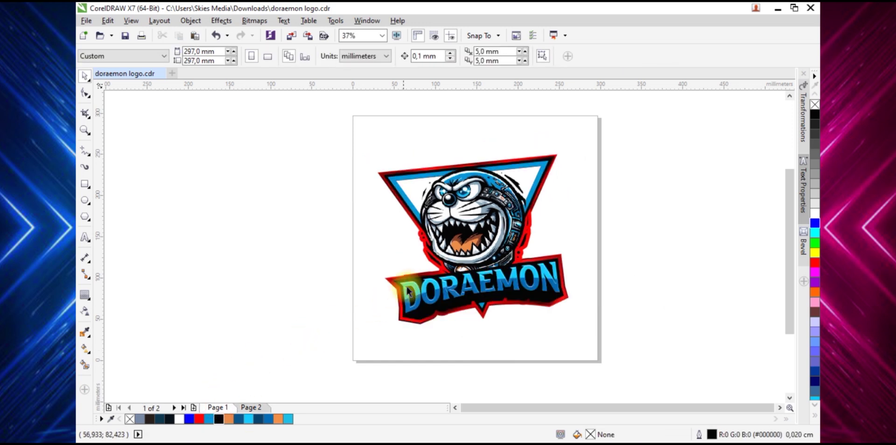
{"action": "left_click", "coordinate": [413, 288]}
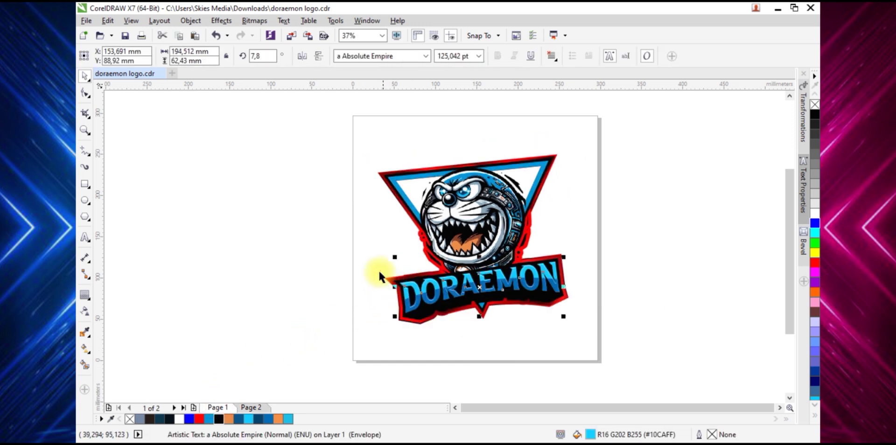
{"action": "left_click", "coordinate": [301, 214]}
{"action": "left_click", "coordinate": [252, 407]}
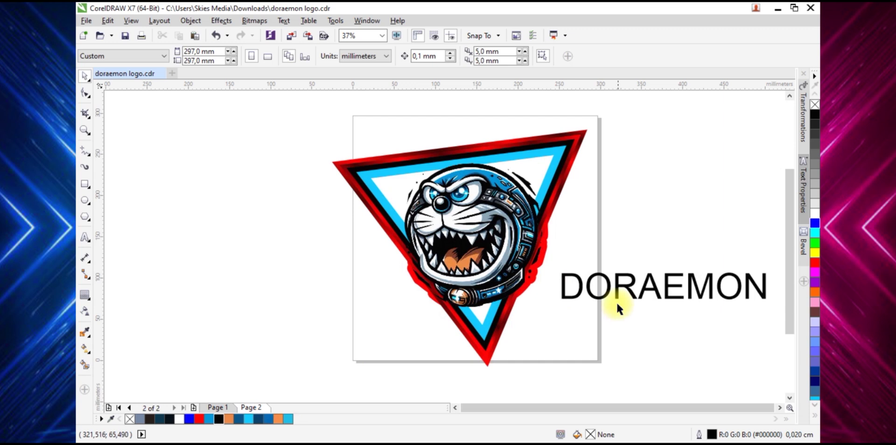
Set the font of the DORAEMON text on Page 2 to a Absolute Empire
{"action": "left_click", "coordinate": [610, 294]}
{"action": "left_click", "coordinate": [426, 56]}
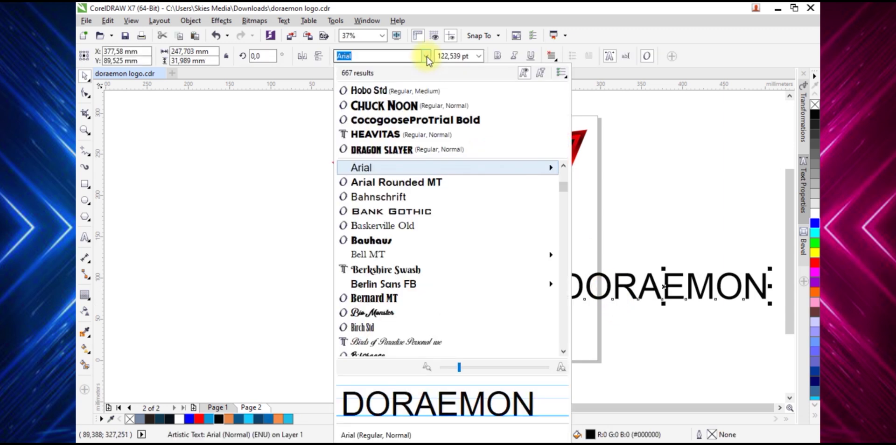
{"action": "left_click", "coordinate": [382, 56]}
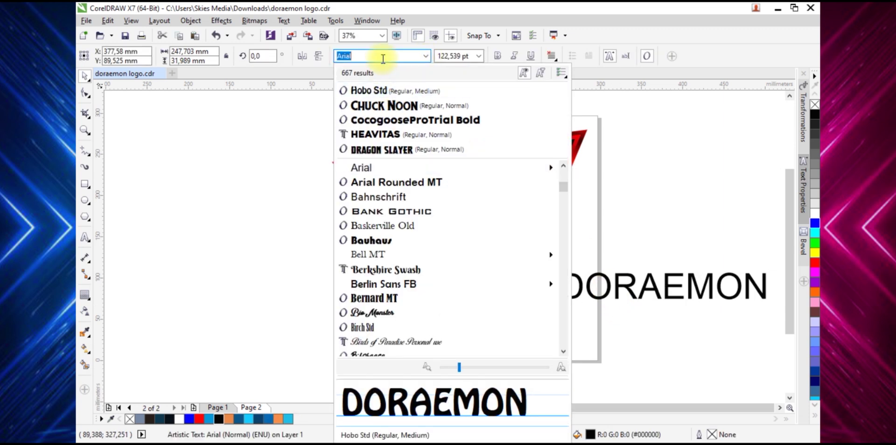
{"action": "type", "text": "AB"}
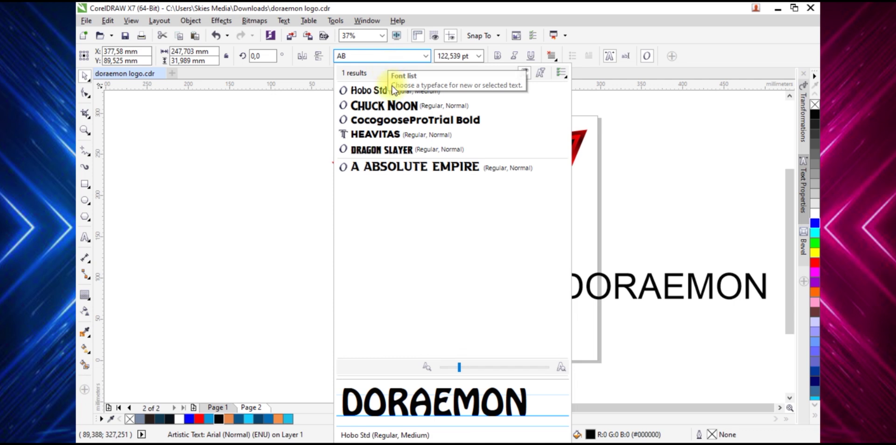
{"action": "left_click", "coordinate": [383, 168]}
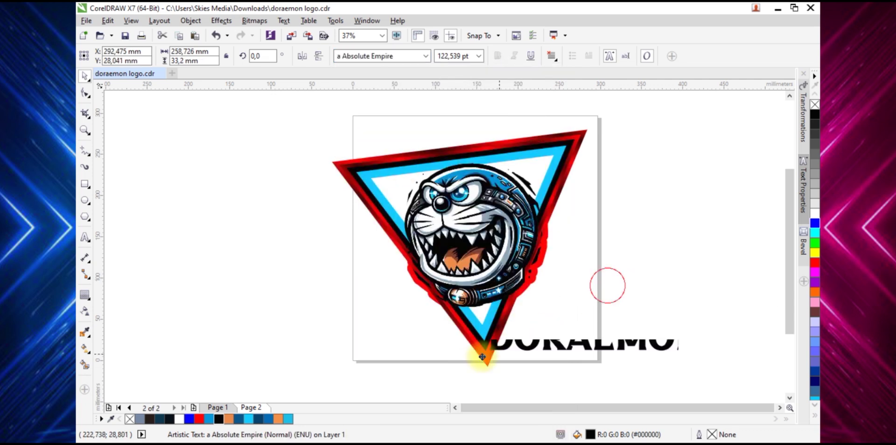
Place the DORAEMON text below the page, beneath the lower tip of the triangle
{"action": "left_click_drag", "start_coordinate": [606, 284], "coordinate": [436, 364]}
{"action": "scroll", "coordinate": [585, 334], "scroll_direction": "down", "scroll_amount": 1}
{"action": "scroll", "coordinate": [585, 334], "scroll_direction": "up", "scroll_amount": 1}
{"action": "left_click_drag", "start_coordinate": [585, 334], "coordinate": [589, 358]}
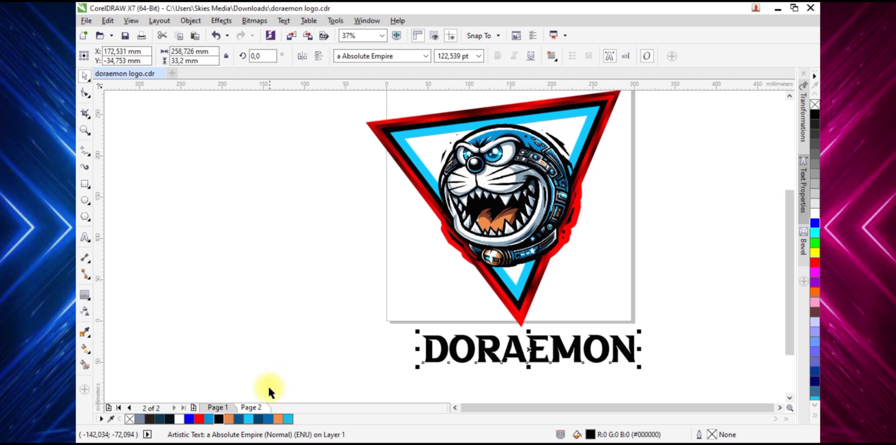
Examine the shape of the finished lettering on Page 1, and reselect the DORAEMON text on Page 2
{"action": "left_click", "coordinate": [228, 408]}
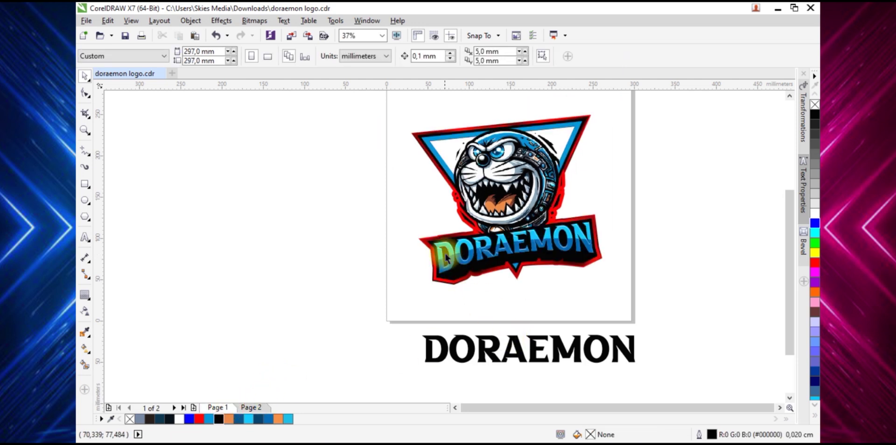
{"action": "left_click", "coordinate": [246, 407]}
{"action": "left_click", "coordinate": [565, 353]}
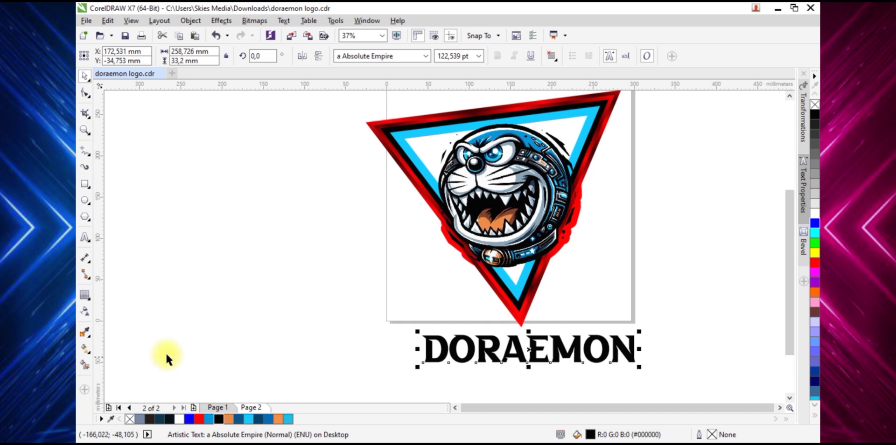
Apply an Envelope to the DORAEMON text, delete its top and bottom middle nodes, and raise the top edge to make the letters taller
{"action": "left_click", "coordinate": [88, 302]}
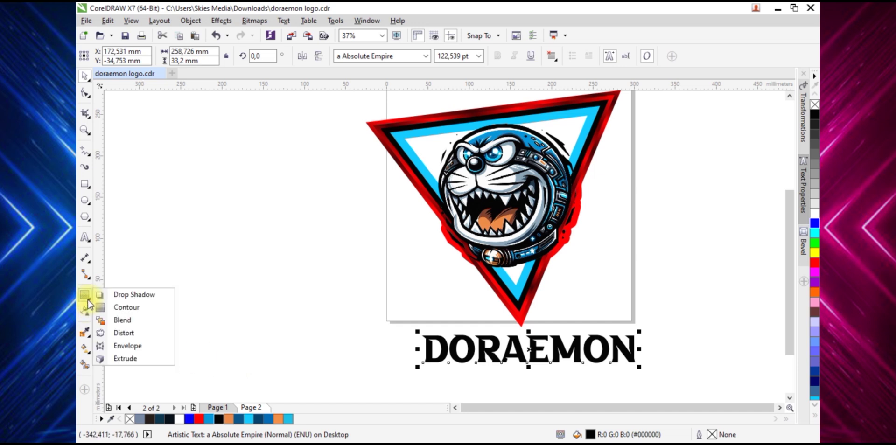
{"action": "left_click", "coordinate": [121, 347]}
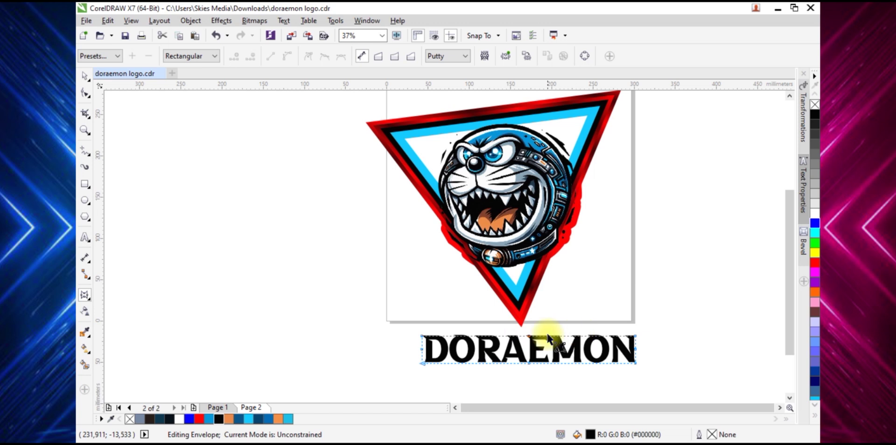
{"action": "scroll", "coordinate": [524, 368], "scroll_direction": "up", "scroll_amount": 2}
{"action": "left_click_drag", "start_coordinate": [513, 368], "coordinate": [580, 309]}
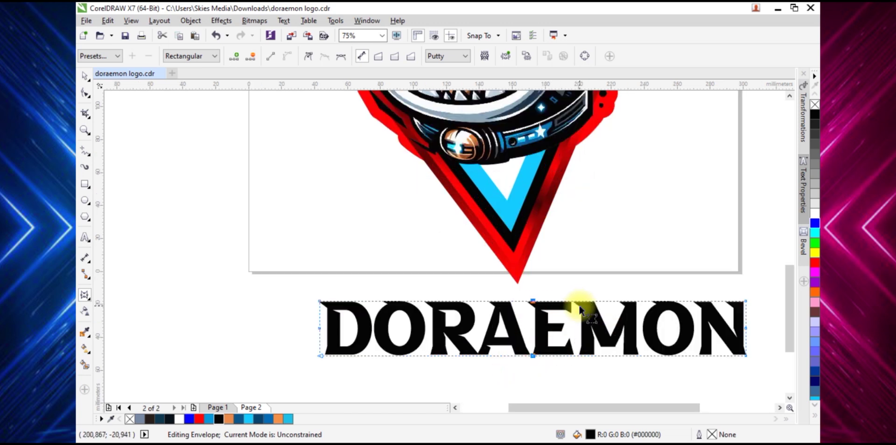
{"action": "key", "text": "Delete"}
{"action": "left_click_drag", "start_coordinate": [765, 286], "coordinate": [327, 306]}
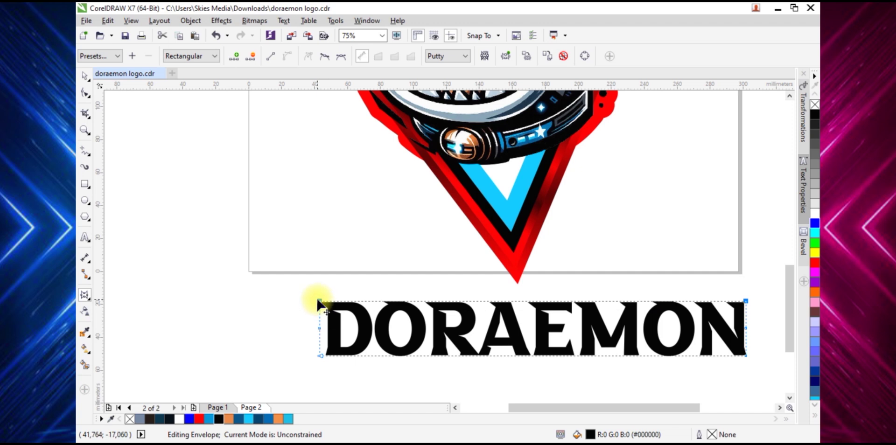
{"action": "left_click_drag", "start_coordinate": [321, 302], "coordinate": [323, 291]}
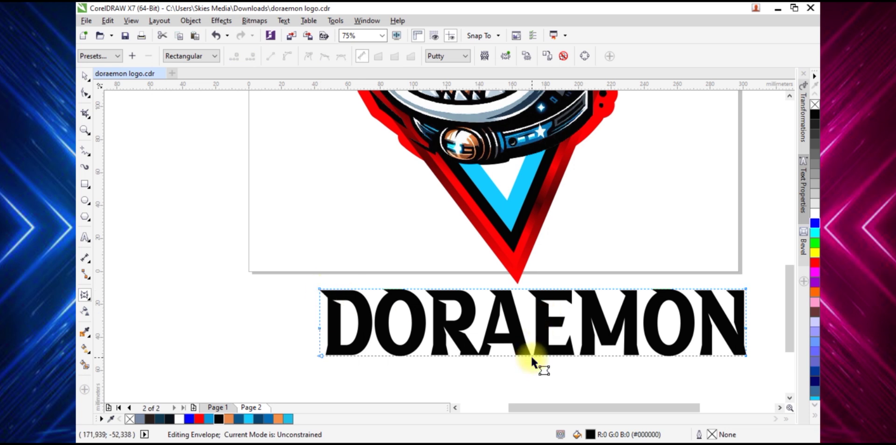
Bend the bottom edge of the text envelope upward at its middle to arch the lettering's baseline
{"action": "left_click_drag", "start_coordinate": [530, 354], "coordinate": [530, 336]}
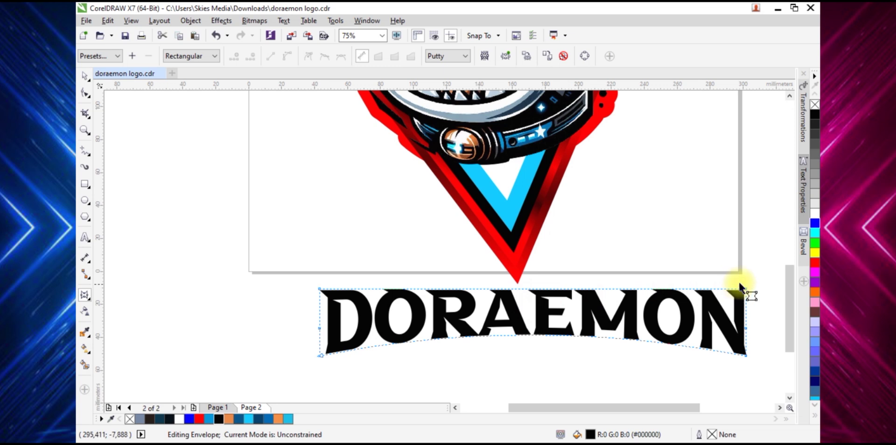
{"action": "left_click_drag", "start_coordinate": [684, 279], "coordinate": [312, 294]}
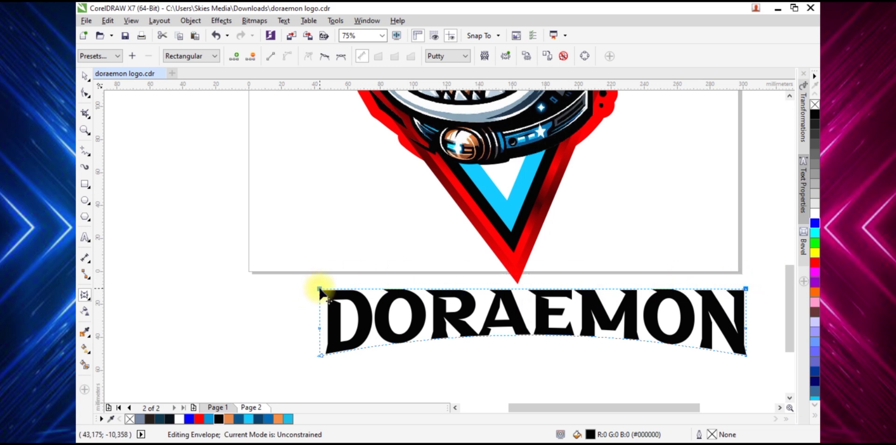
{"action": "key", "text": "space"}
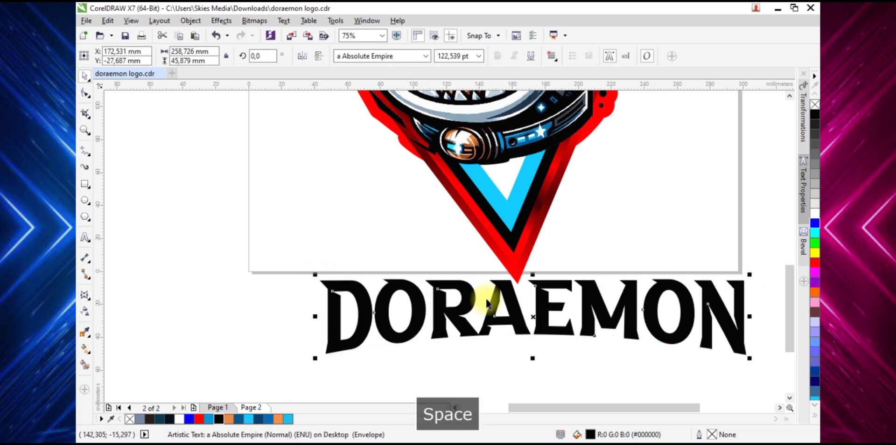
{"action": "scroll", "coordinate": [486, 300], "scroll_direction": "down", "scroll_amount": 2}
{"action": "key", "text": "space"}
{"action": "scroll", "coordinate": [508, 318], "scroll_direction": "up", "scroll_amount": 2}
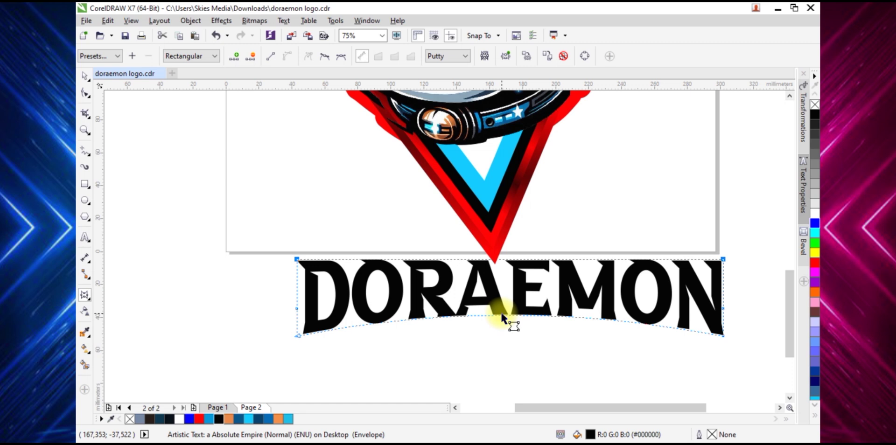
Raise the middle of the envelope's arched bottom edge slightly further and finish the envelope editing
{"action": "left_click", "coordinate": [502, 317]}
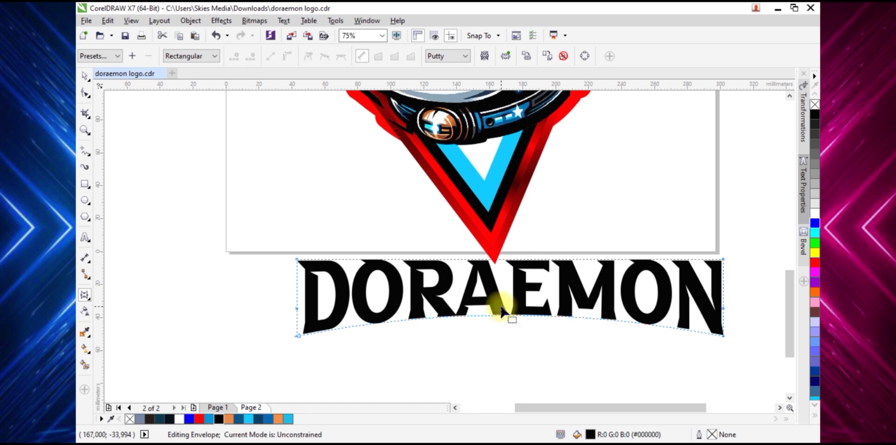
{"action": "left_click_drag", "start_coordinate": [506, 319], "coordinate": [500, 310]}
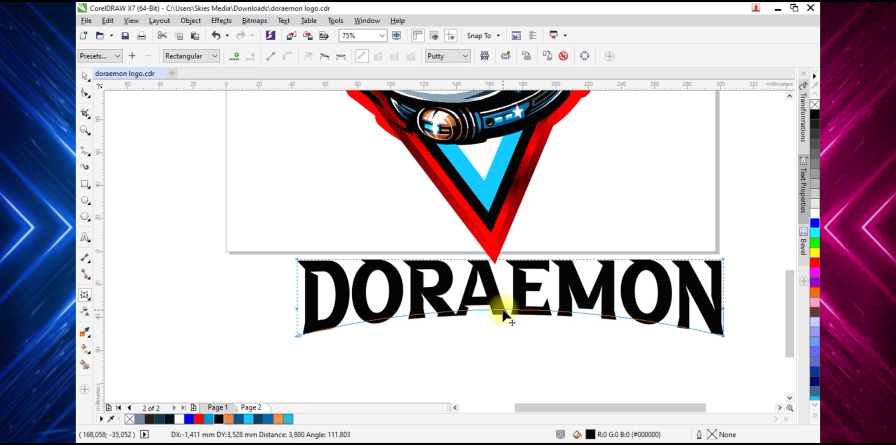
{"action": "scroll", "coordinate": [560, 315], "scroll_direction": "down", "scroll_amount": 2}
{"action": "key", "text": "space"}
{"action": "scroll", "coordinate": [625, 296], "scroll_direction": "down", "scroll_amount": 2}
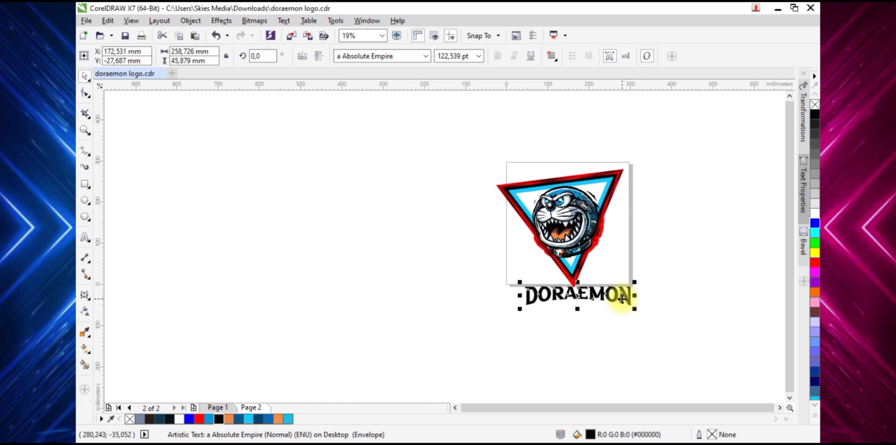
Move the arched DORAEMON text up over the triangle's lower tip and rotate it about 9.75° counterclockwise
{"action": "scroll", "coordinate": [628, 296], "scroll_direction": "up", "scroll_amount": 2}
{"action": "left_click_drag", "start_coordinate": [628, 296], "coordinate": [630, 267]}
{"action": "left_click", "coordinate": [623, 253]}
{"action": "key", "text": "ctrl+z"}
{"action": "key", "text": "ctrl+z"}
{"action": "key", "text": "space"}
{"action": "left_click", "coordinate": [599, 243]}
{"action": "left_click_drag", "start_coordinate": [624, 237], "coordinate": [645, 228]}
{"action": "key", "text": "Escape"}
{"action": "scroll", "coordinate": [603, 198], "scroll_direction": "down", "scroll_amount": 2}
{"action": "scroll", "coordinate": [603, 197], "scroll_direction": "up", "scroll_amount": 2}
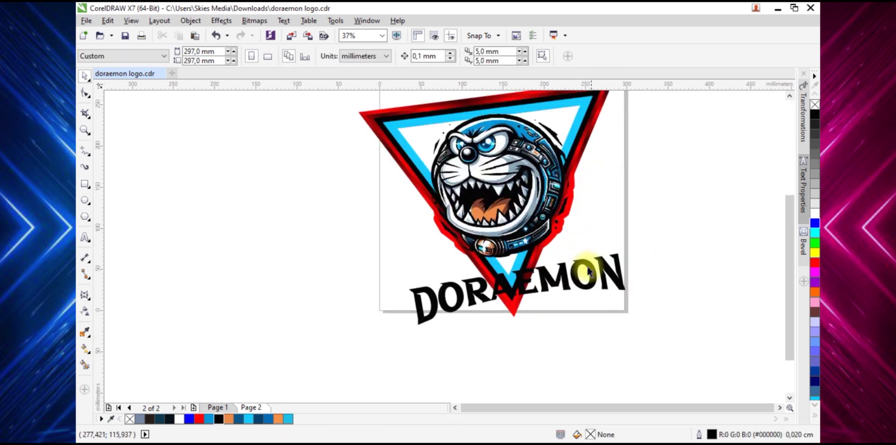
Shift the DORAEMON text slightly up and adjust its rotation to about 8.5°
{"action": "left_click", "coordinate": [587, 260]}
{"action": "left_click_drag", "start_coordinate": [587, 260], "coordinate": [584, 253]}
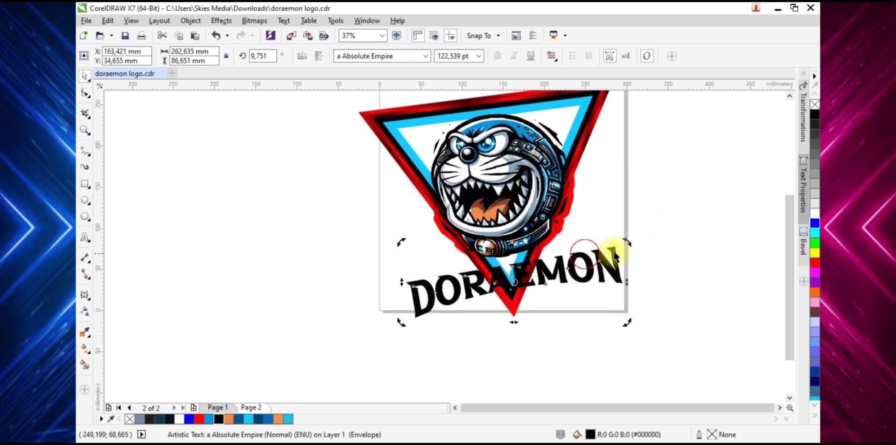
{"action": "left_click", "coordinate": [653, 250]}
{"action": "scroll", "coordinate": [654, 250], "scroll_direction": "down", "scroll_amount": 2}
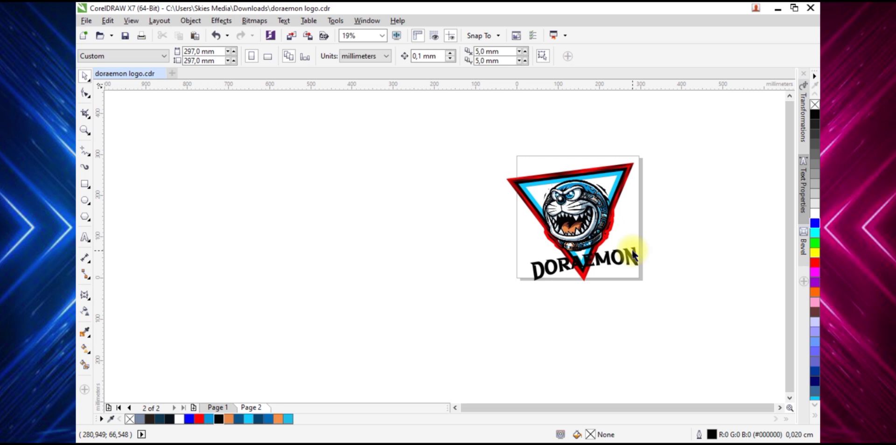
{"action": "scroll", "coordinate": [640, 254], "scroll_direction": "up", "scroll_amount": 4}
{"action": "left_click", "coordinate": [637, 242]}
{"action": "left_click", "coordinate": [332, 281]}
Apply a one-step outside contour in red, offset about 3.7 mm, around the DORAEMON text
{"action": "left_click", "coordinate": [85, 298]}
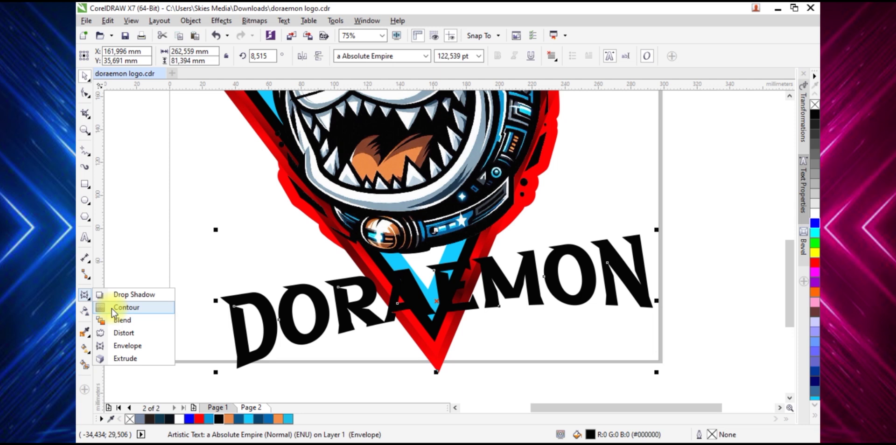
{"action": "left_click", "coordinate": [112, 307]}
{"action": "scroll", "coordinate": [657, 312], "scroll_direction": "up", "scroll_amount": 2}
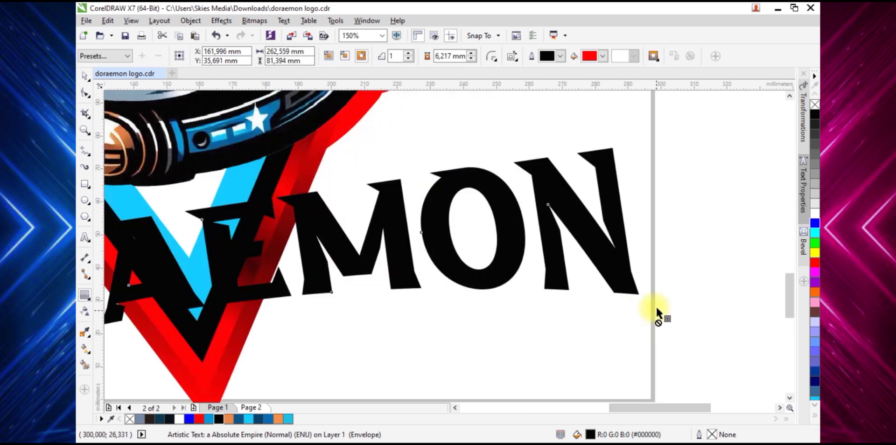
{"action": "left_click_drag", "start_coordinate": [634, 291], "coordinate": [645, 301]}
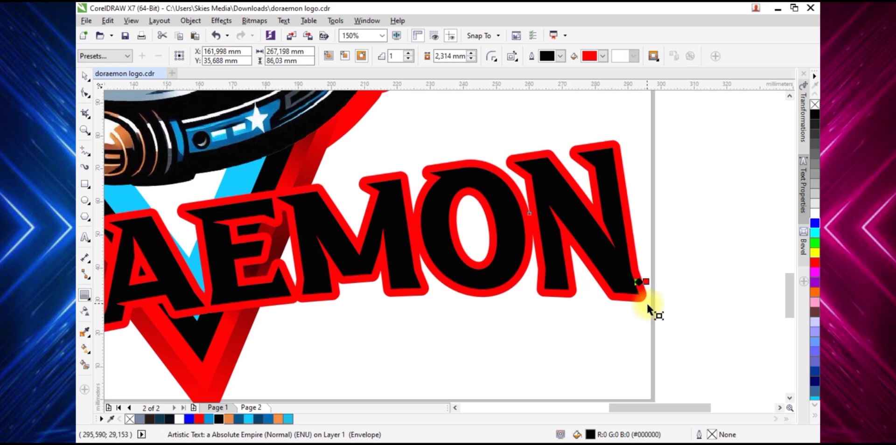
{"action": "scroll", "coordinate": [646, 302], "scroll_direction": "down", "scroll_amount": 2}
{"action": "scroll", "coordinate": [649, 303], "scroll_direction": "up", "scroll_amount": 2}
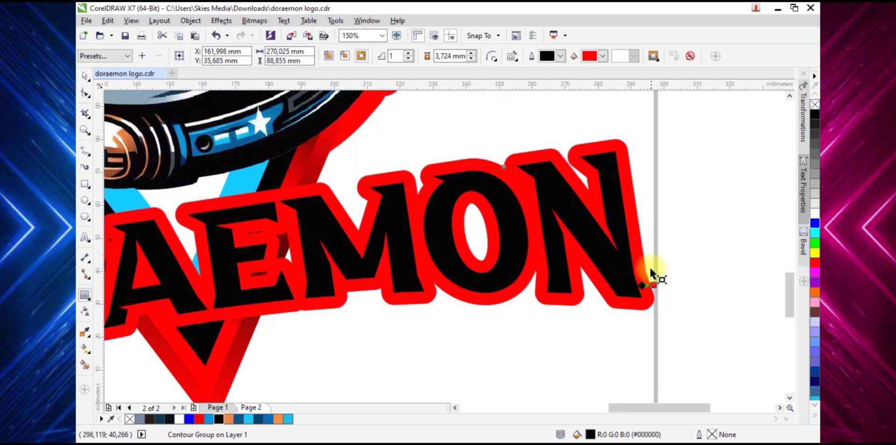
Break the contour group apart from the DORAEMON text and select the separated red contour curve
{"action": "scroll", "coordinate": [650, 276], "scroll_direction": "down", "scroll_amount": 2}
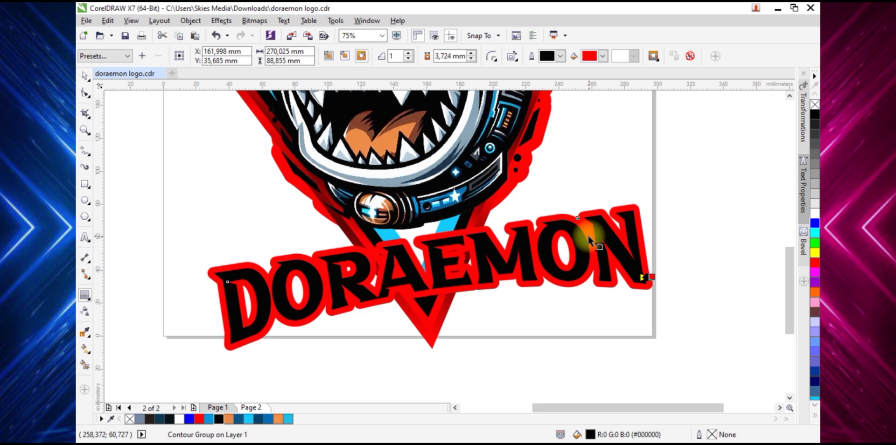
{"action": "scroll", "coordinate": [635, 209], "scroll_direction": "up", "scroll_amount": 2}
{"action": "right_click", "coordinate": [633, 204]}
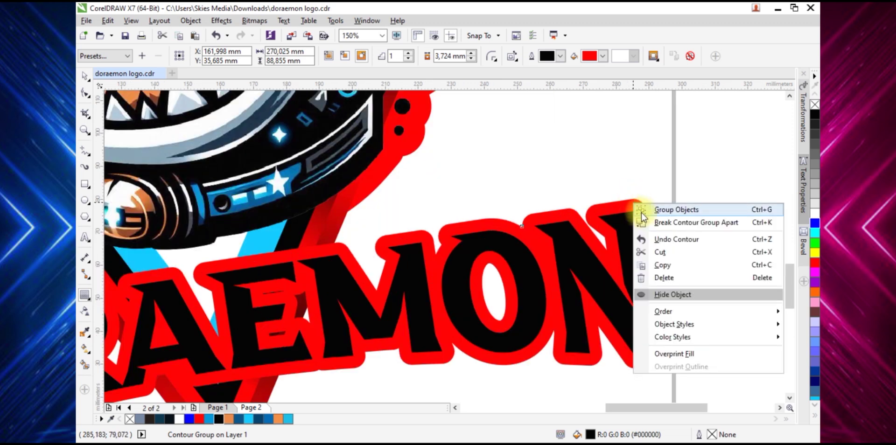
{"action": "left_click", "coordinate": [649, 220]}
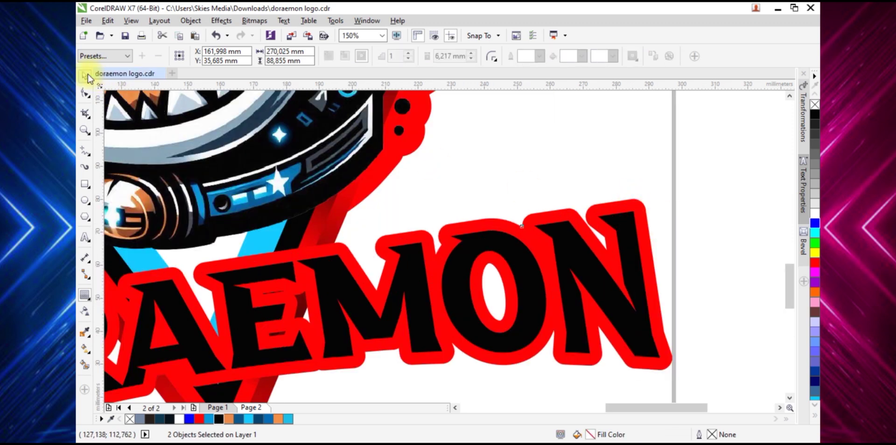
{"action": "left_click", "coordinate": [601, 116]}
{"action": "scroll", "coordinate": [644, 168], "scroll_direction": "down", "scroll_amount": 2}
{"action": "left_click", "coordinate": [416, 257]}
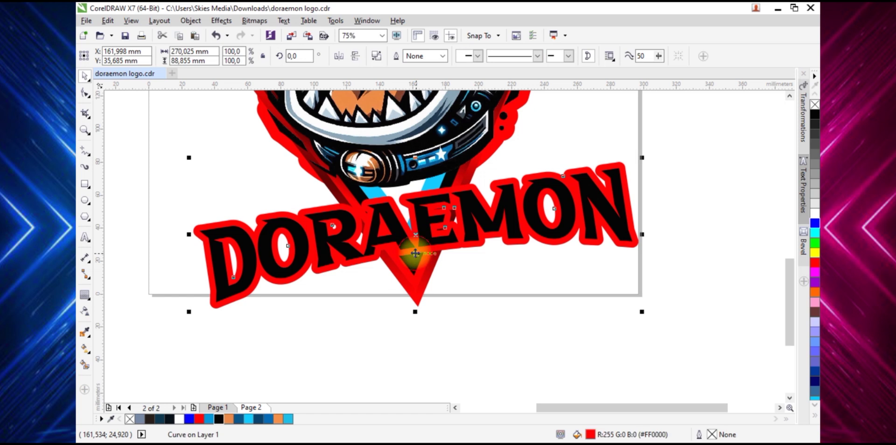
With the Extrude tool active, examine the extruded backing of the finished DORAEMON lettering on Page 1, and return to Page 2
{"action": "left_click", "coordinate": [85, 301]}
{"action": "left_click", "coordinate": [85, 297]}
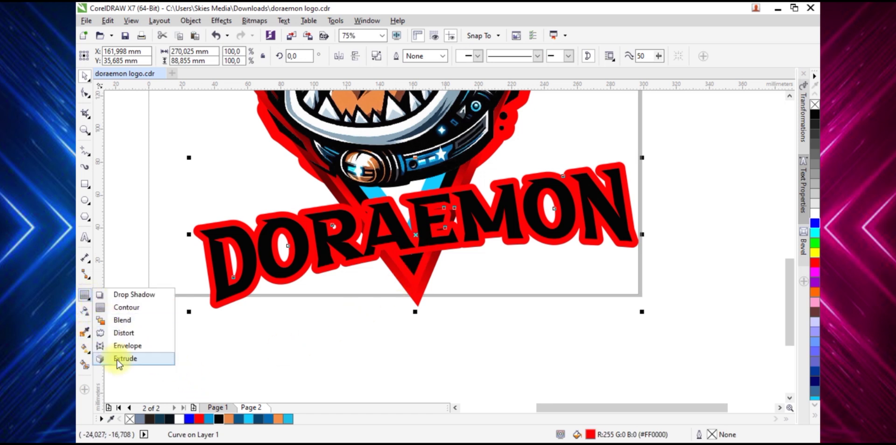
{"action": "left_click", "coordinate": [119, 360]}
{"action": "left_click", "coordinate": [218, 402]}
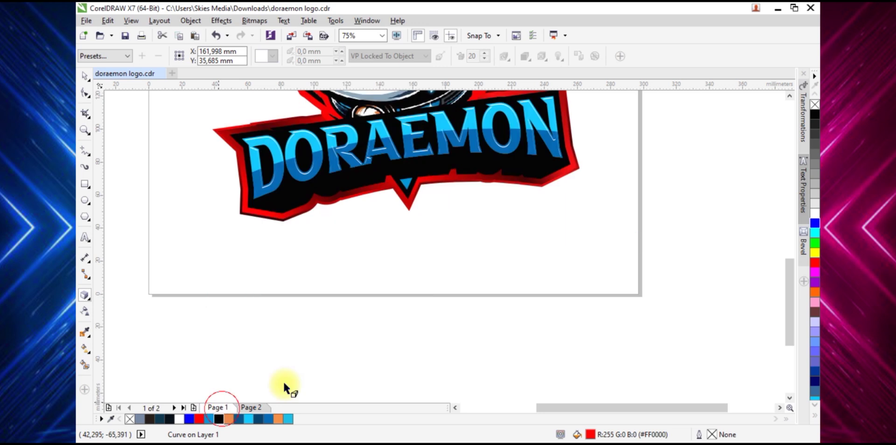
{"action": "scroll", "coordinate": [369, 178], "scroll_direction": "up", "scroll_amount": 2}
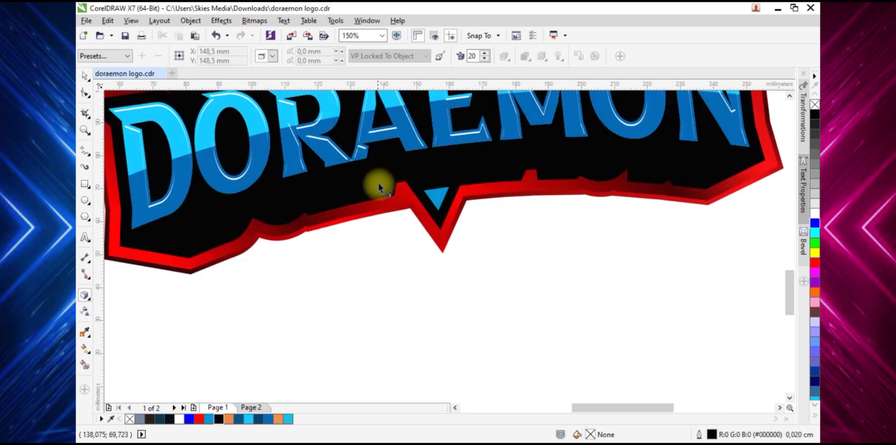
{"action": "scroll", "coordinate": [380, 179], "scroll_direction": "down", "scroll_amount": 2}
{"action": "scroll", "coordinate": [456, 201], "scroll_direction": "up", "scroll_amount": 2}
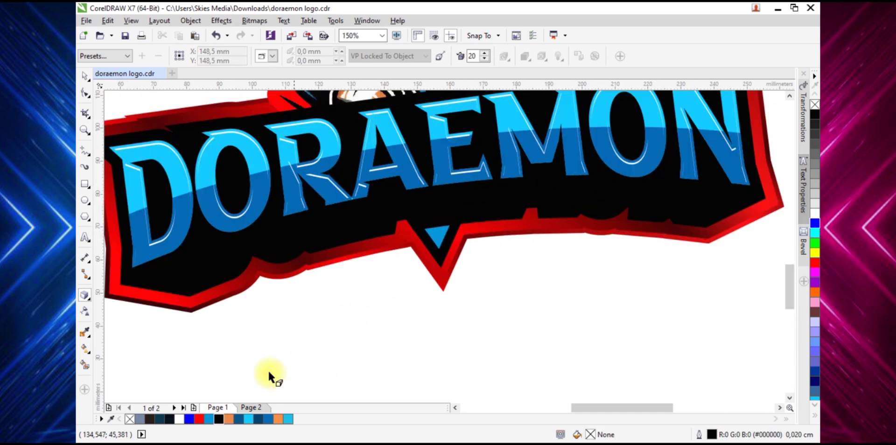
{"action": "left_click", "coordinate": [251, 408]}
{"action": "scroll", "coordinate": [455, 228], "scroll_direction": "down", "scroll_amount": 2}
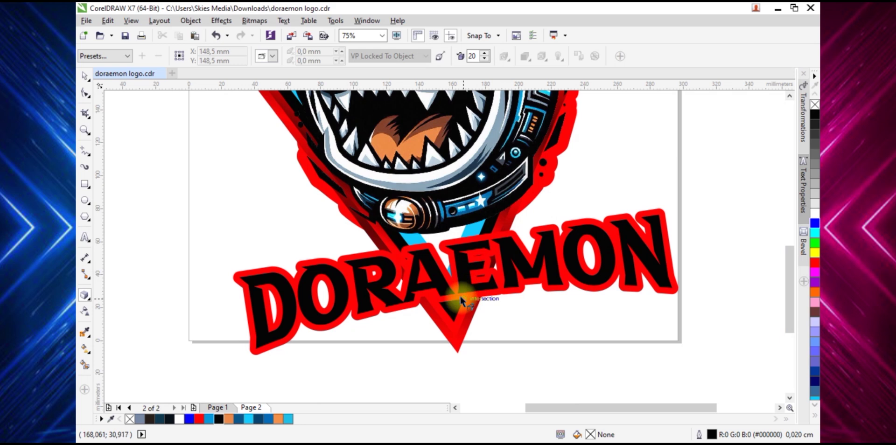
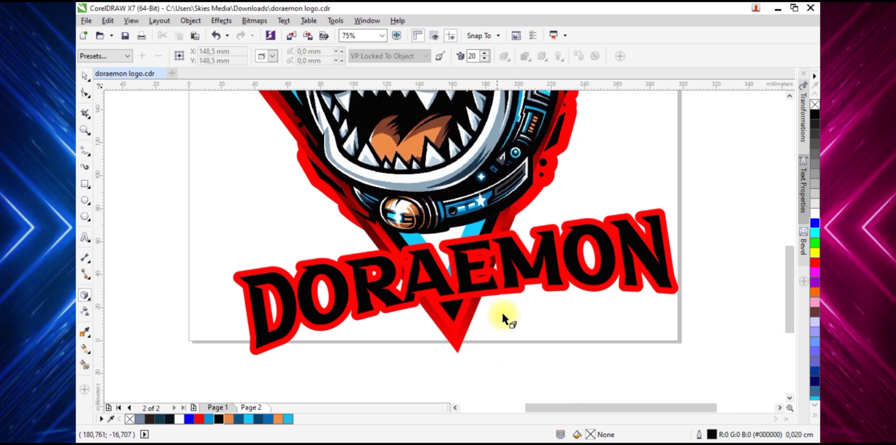
Extrude the red contour downward behind the DORAEMON text with depth 20 and the vanishing point at about 11.4, -87 mm
{"action": "key", "text": "space"}
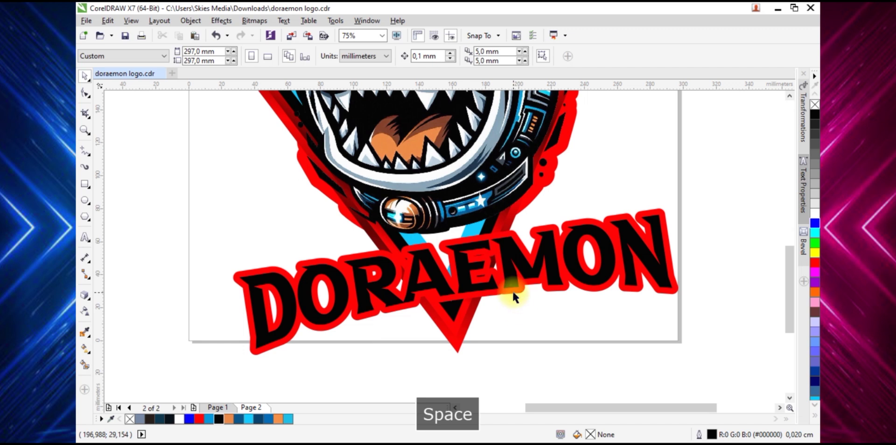
{"action": "left_click", "coordinate": [511, 290]}
{"action": "key", "text": "ctrl+z"}
{"action": "key", "text": "space"}
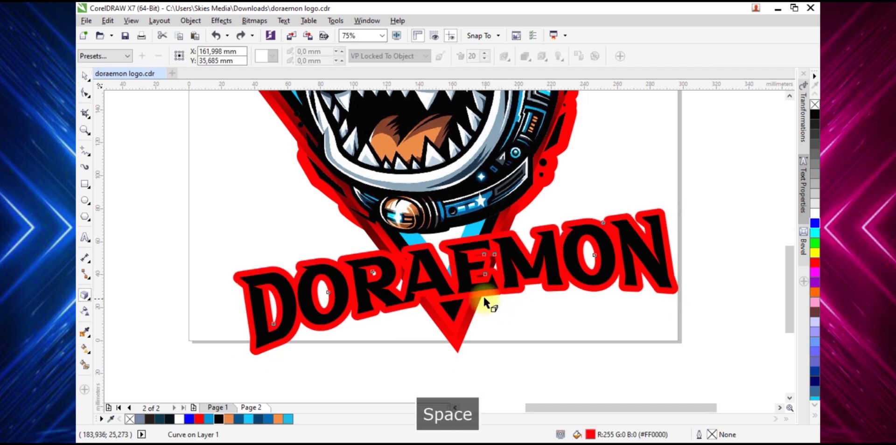
{"action": "left_click_drag", "start_coordinate": [481, 297], "coordinate": [467, 381]}
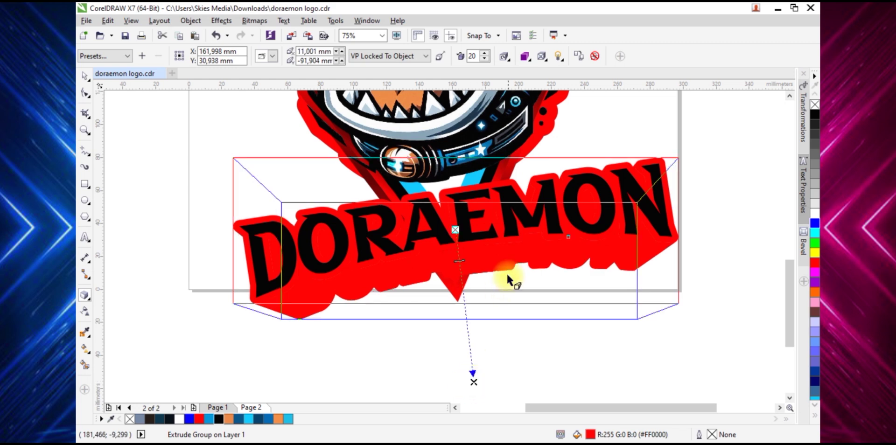
{"action": "scroll", "coordinate": [506, 273], "scroll_direction": "down", "scroll_amount": 2}
{"action": "scroll", "coordinate": [493, 289], "scroll_direction": "up", "scroll_amount": 2}
{"action": "left_click_drag", "start_coordinate": [488, 367], "coordinate": [488, 359]}
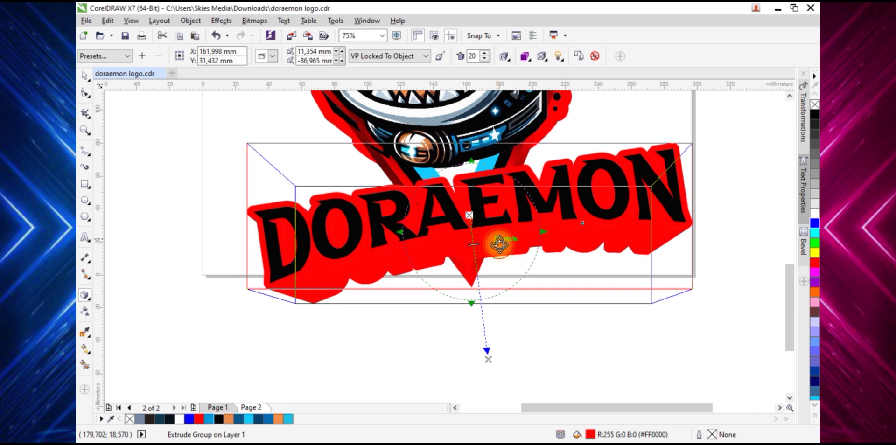
{"action": "left_click", "coordinate": [541, 305]}
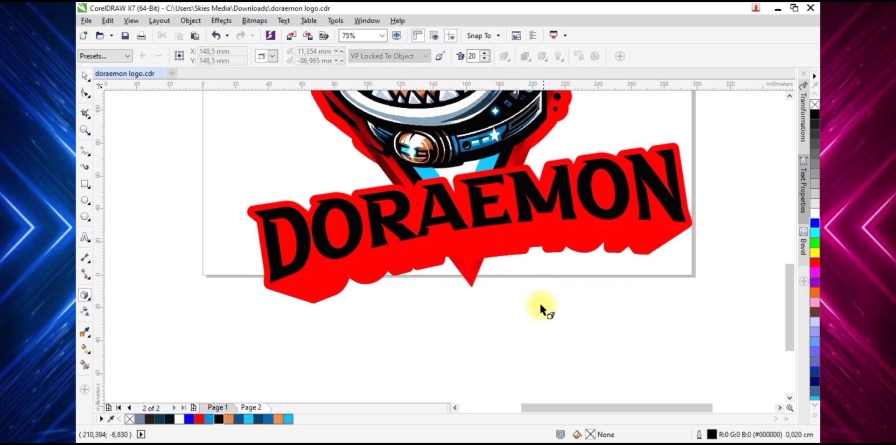
Break the extrude group apart and weld the red contour and its extrusion into one shape
{"action": "right_click", "coordinate": [516, 238]}
{"action": "left_click", "coordinate": [528, 261]}
{"action": "key", "text": "space"}
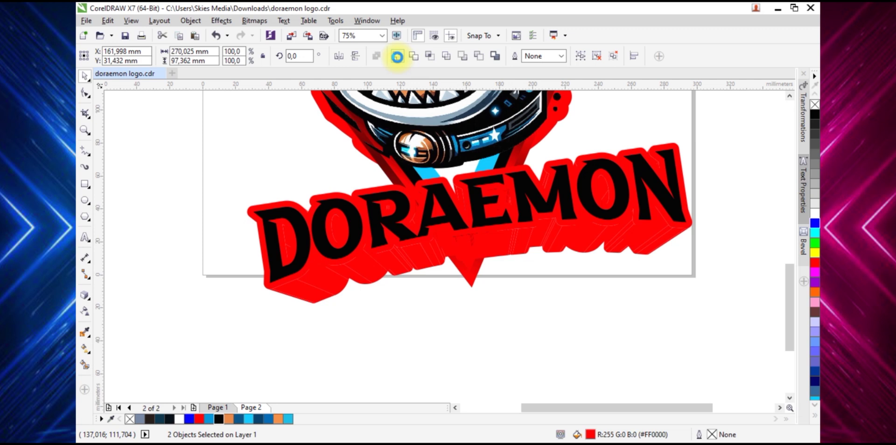
{"action": "left_click", "coordinate": [397, 56]}
{"action": "left_click", "coordinate": [544, 275]}
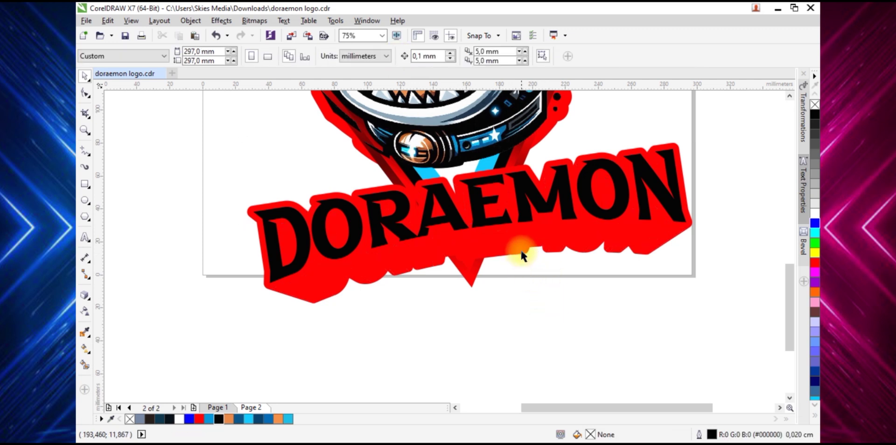
Delete the leftover nodes of the welded red backing inside the counters of both letters O
{"action": "left_click", "coordinate": [521, 254]}
{"action": "left_click", "coordinate": [86, 92]}
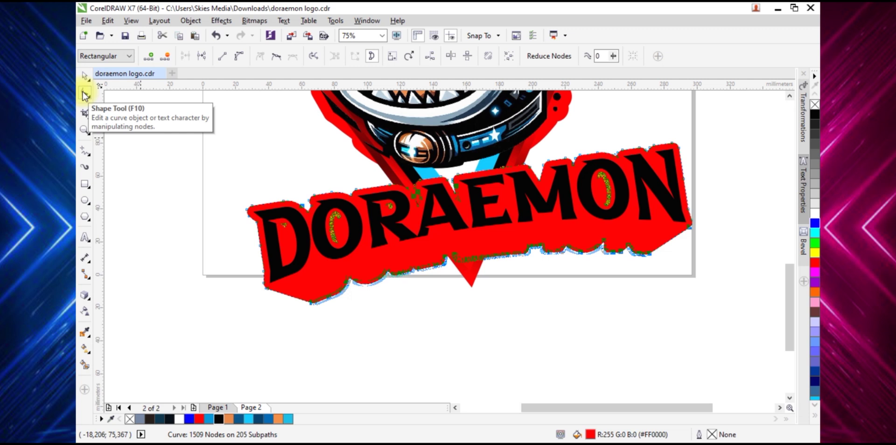
{"action": "left_click", "coordinate": [356, 213]}
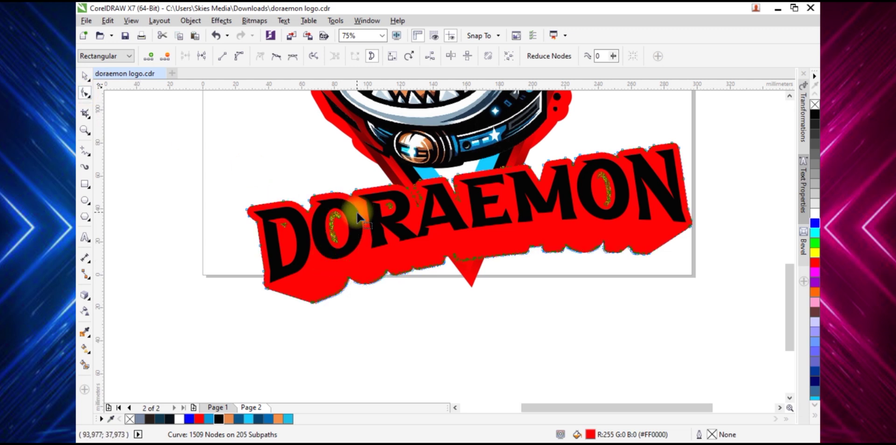
{"action": "key", "text": "Delete"}
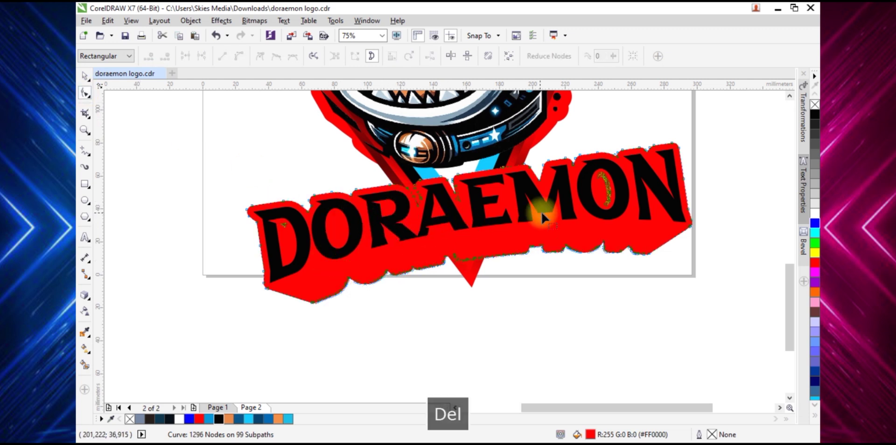
{"action": "key", "text": "Delete"}
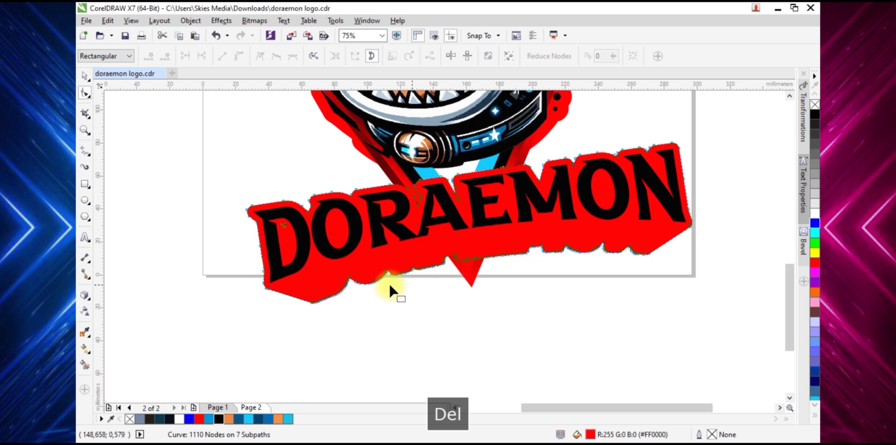
{"action": "key", "text": "space"}
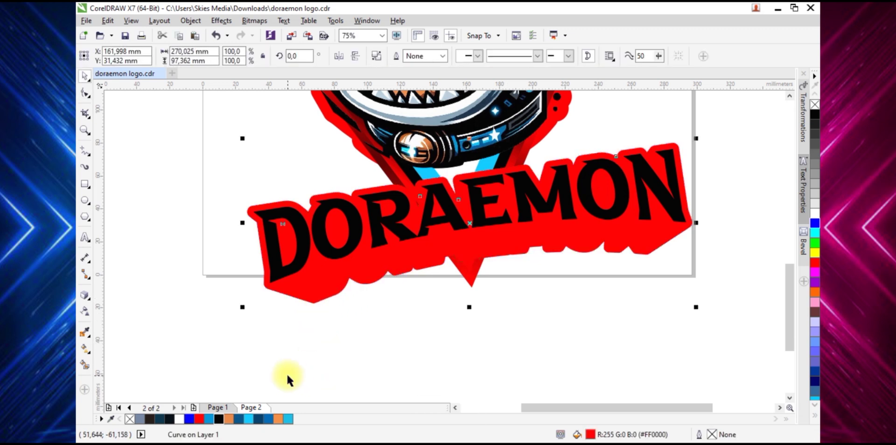
Check the lettering colours on Page 1 and fill the DORAEMON text on Page 2 with light blue #17BDE7
{"action": "left_click", "coordinate": [277, 275]}
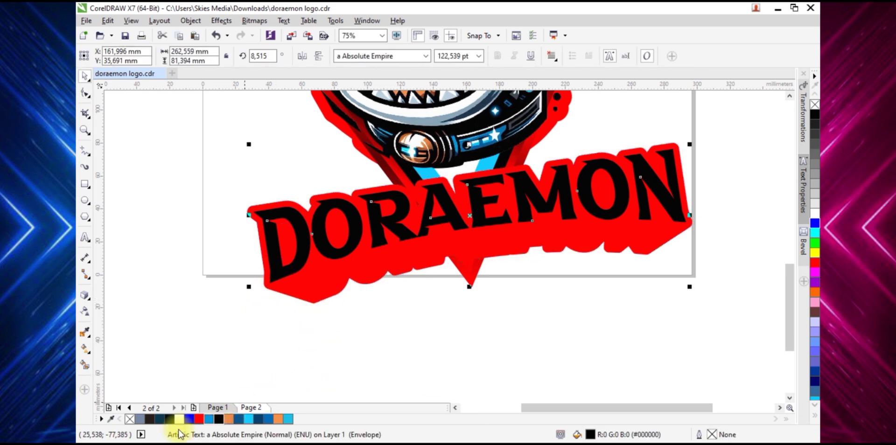
{"action": "left_click", "coordinate": [218, 408]}
{"action": "scroll", "coordinate": [348, 195], "scroll_direction": "down", "scroll_amount": 1}
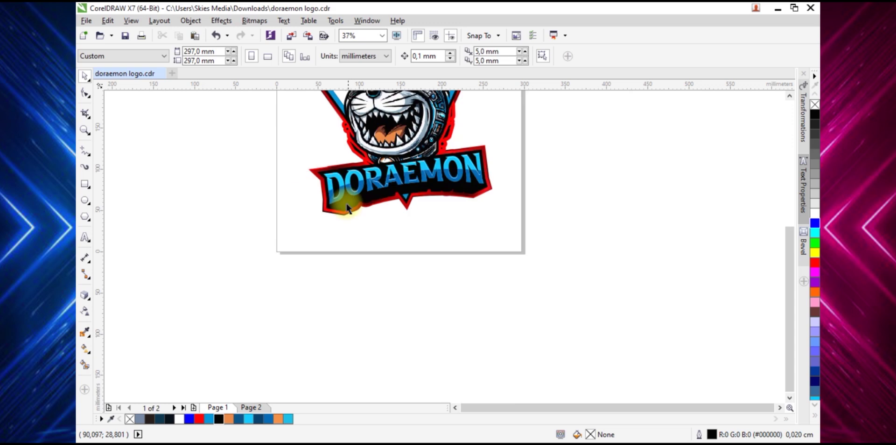
{"action": "scroll", "coordinate": [339, 179], "scroll_direction": "up", "scroll_amount": 3}
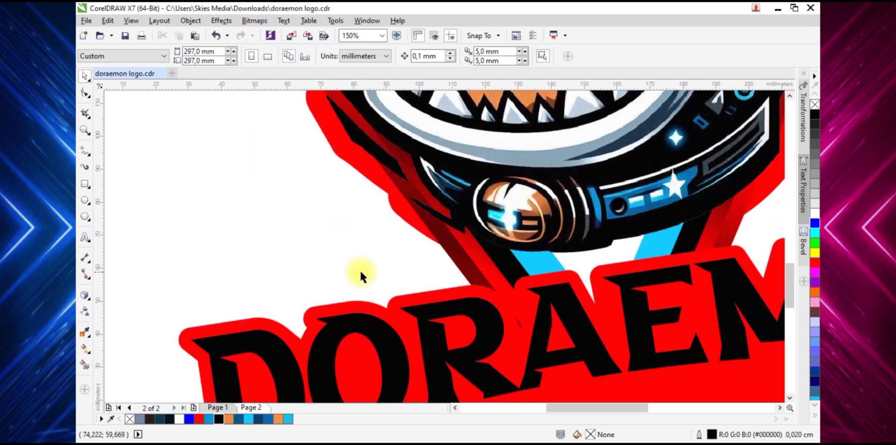
{"action": "scroll", "coordinate": [362, 287], "scroll_direction": "down", "scroll_amount": 3}
{"action": "left_click", "coordinate": [364, 304]}
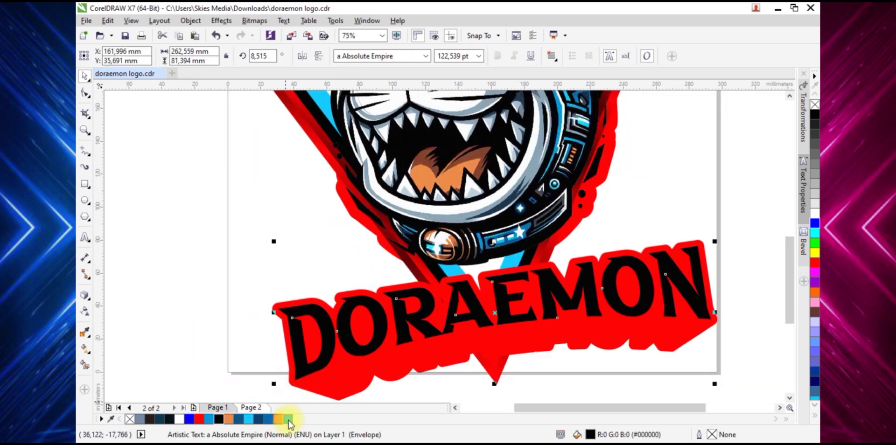
{"action": "left_click", "coordinate": [288, 419]}
Fill the red extruded backing shape behind the DORAEMON text with black
{"action": "left_click", "coordinate": [513, 351]}
{"action": "left_click", "coordinate": [690, 228]}
{"action": "left_click", "coordinate": [686, 297]}
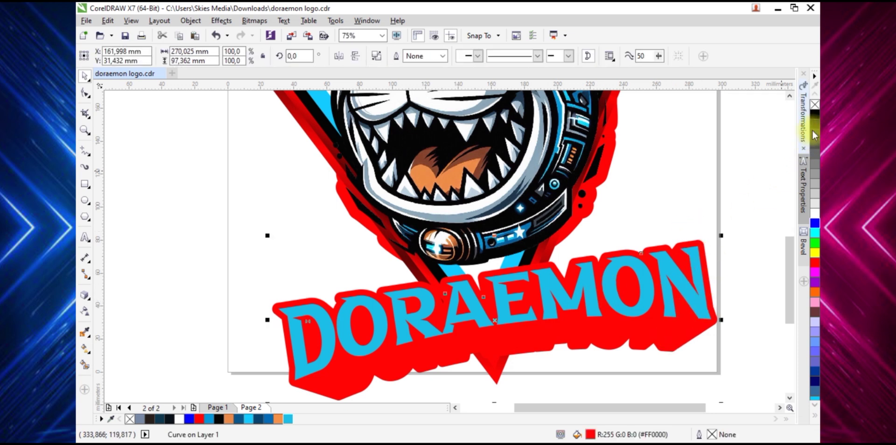
{"action": "left_click", "coordinate": [813, 117]}
{"action": "key", "text": "Escape"}
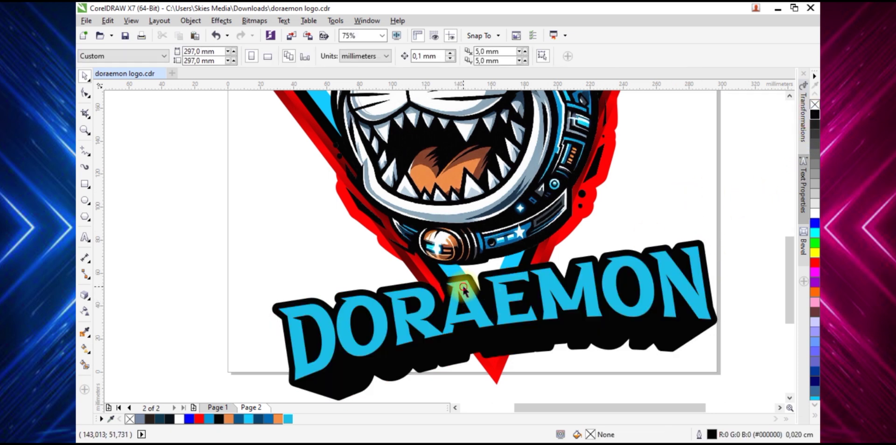
Sample the blue #059AD2 from the mascot's helmet with the Color Eyedropper and apply it to the DORAEMON text
{"action": "left_click", "coordinate": [464, 289]}
{"action": "left_click", "coordinate": [85, 333]}
{"action": "scroll", "coordinate": [485, 287], "scroll_direction": "down", "scroll_amount": 2}
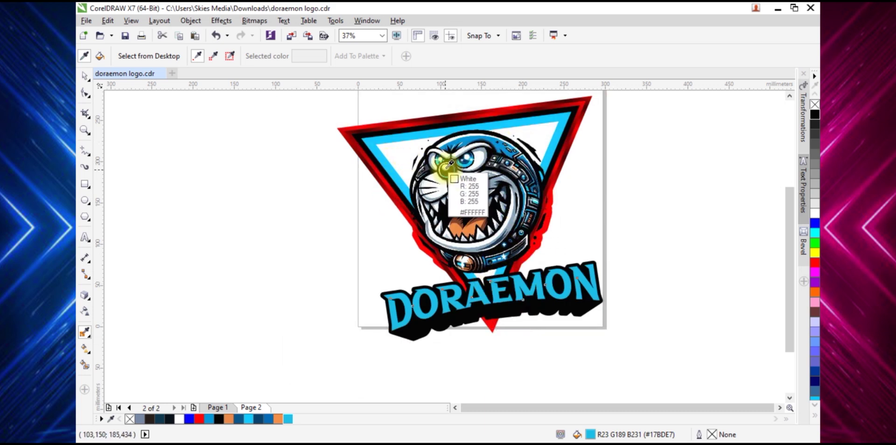
{"action": "scroll", "coordinate": [457, 161], "scroll_direction": "up", "scroll_amount": 2}
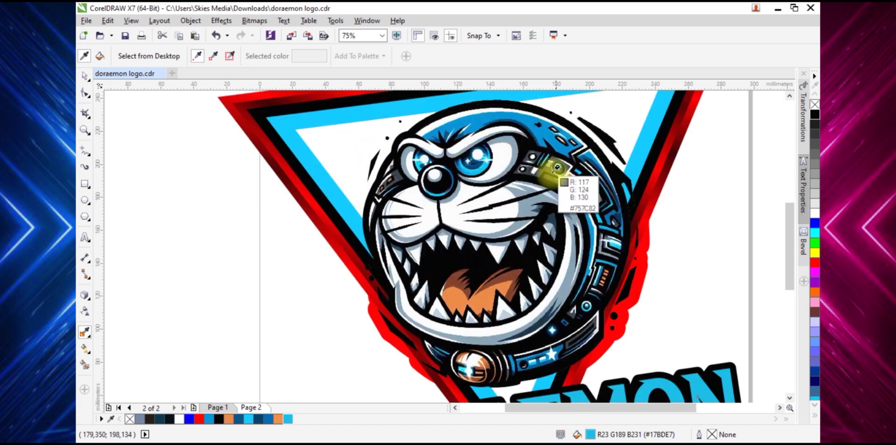
{"action": "left_click", "coordinate": [586, 215]}
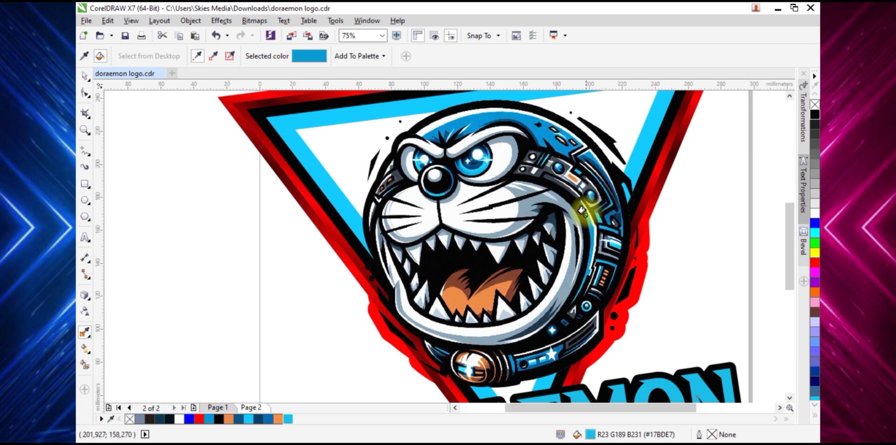
{"action": "scroll", "coordinate": [593, 341], "scroll_direction": "down", "scroll_amount": 2}
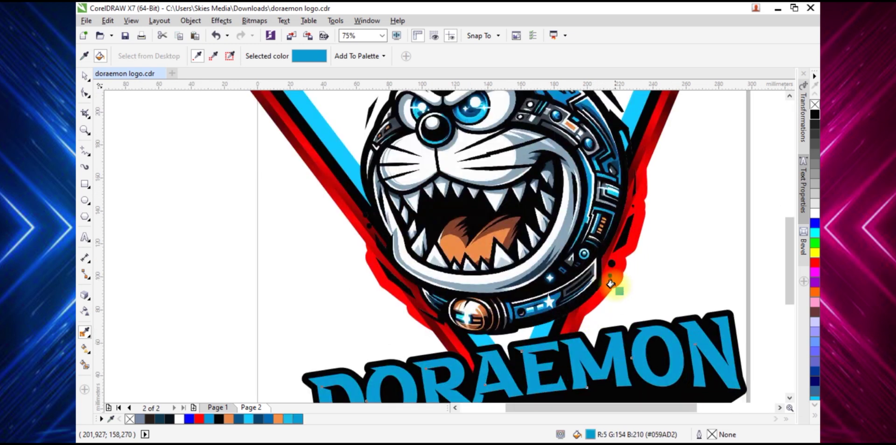
{"action": "scroll", "coordinate": [616, 356], "scroll_direction": "down", "scroll_amount": 2}
{"action": "scroll", "coordinate": [534, 257], "scroll_direction": "up", "scroll_amount": 4}
Sample the light blue #10CAFF from the triangle frame with the Color Eyedropper and apply it to the DORAEMON text
{"action": "key", "text": "space"}
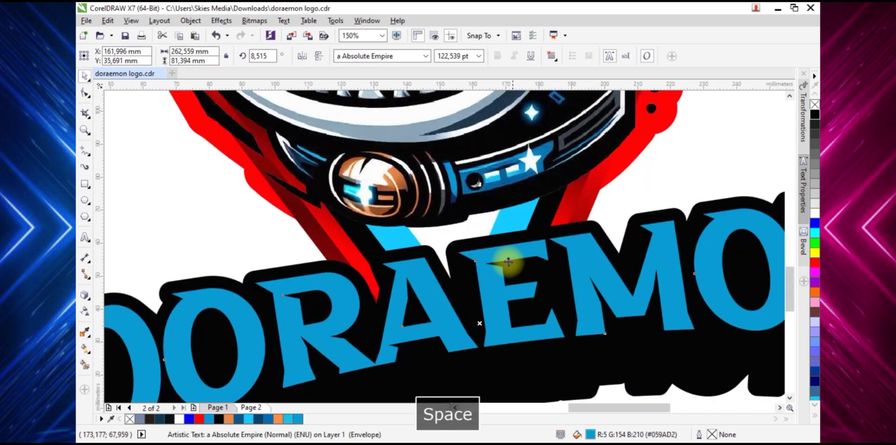
{"action": "scroll", "coordinate": [511, 260], "scroll_direction": "down", "scroll_amount": 2}
{"action": "scroll", "coordinate": [377, 250], "scroll_direction": "down", "scroll_amount": 2}
{"action": "scroll", "coordinate": [334, 140], "scroll_direction": "up", "scroll_amount": 2}
{"action": "key", "text": "space"}
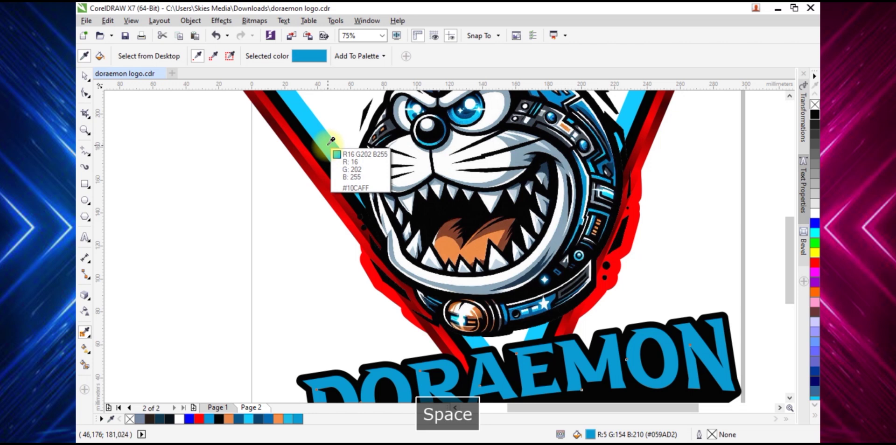
{"action": "left_click", "coordinate": [91, 339]}
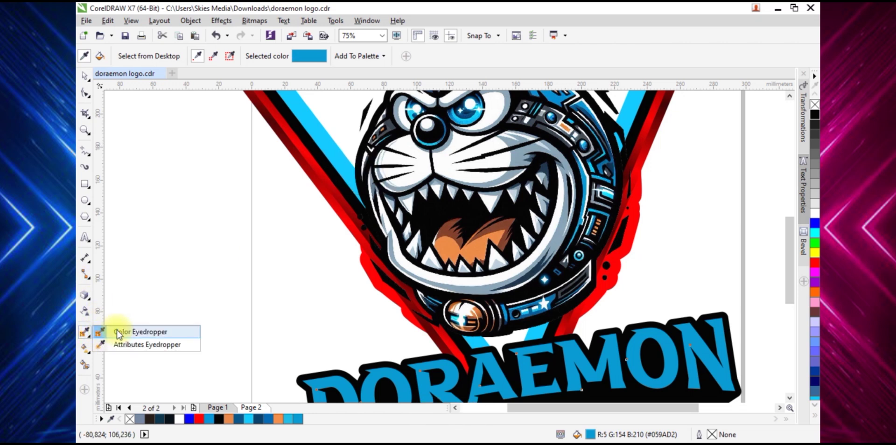
{"action": "left_click", "coordinate": [140, 333]}
{"action": "left_click", "coordinate": [338, 149]}
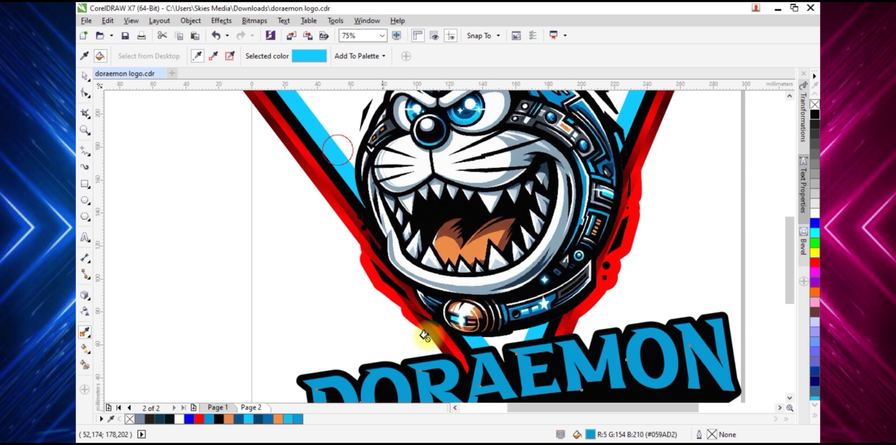
{"action": "left_click", "coordinate": [446, 373]}
{"action": "scroll", "coordinate": [446, 373], "scroll_direction": "down", "scroll_amount": 2}
{"action": "key", "text": "space"}
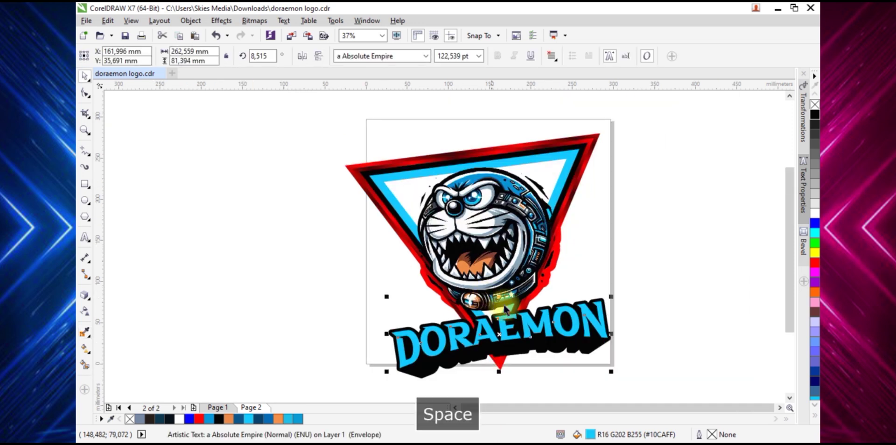
Apply a one-step inside contour with an offset of about 1.3 mm to the DORAEMON text
{"action": "scroll", "coordinate": [493, 339], "scroll_direction": "up", "scroll_amount": 3}
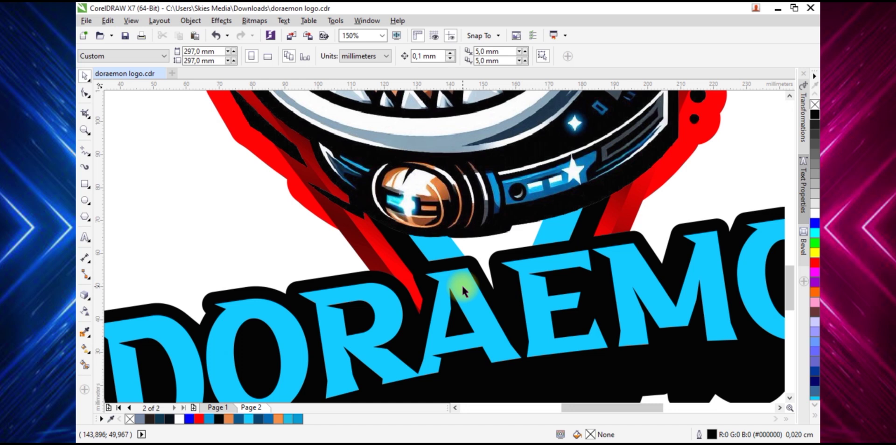
{"action": "scroll", "coordinate": [462, 284], "scroll_direction": "down", "scroll_amount": 1}
{"action": "scroll", "coordinate": [268, 351], "scroll_direction": "up", "scroll_amount": 1}
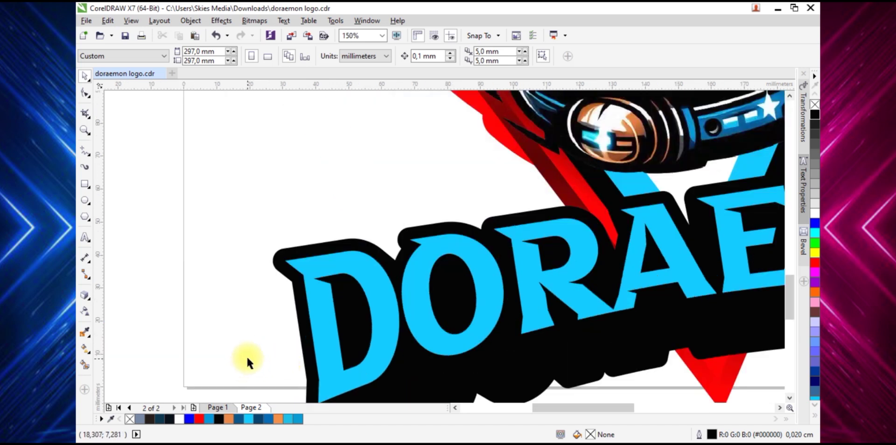
{"action": "left_click", "coordinate": [88, 302]}
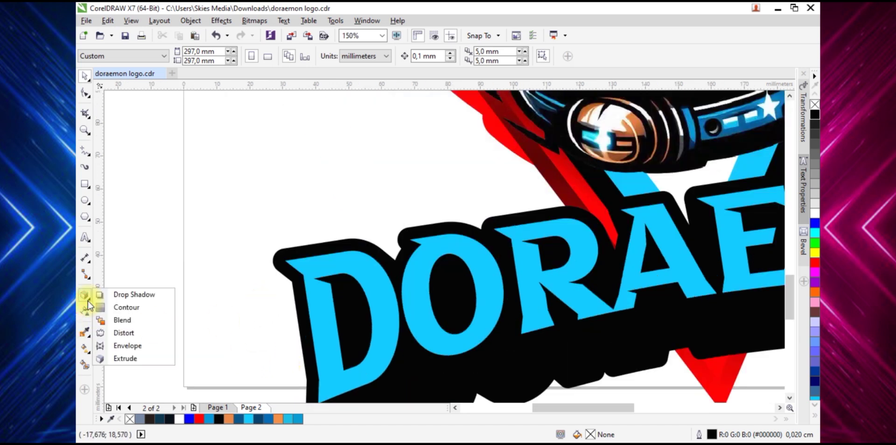
{"action": "left_click", "coordinate": [129, 308]}
{"action": "scroll", "coordinate": [367, 261], "scroll_direction": "up", "scroll_amount": 1}
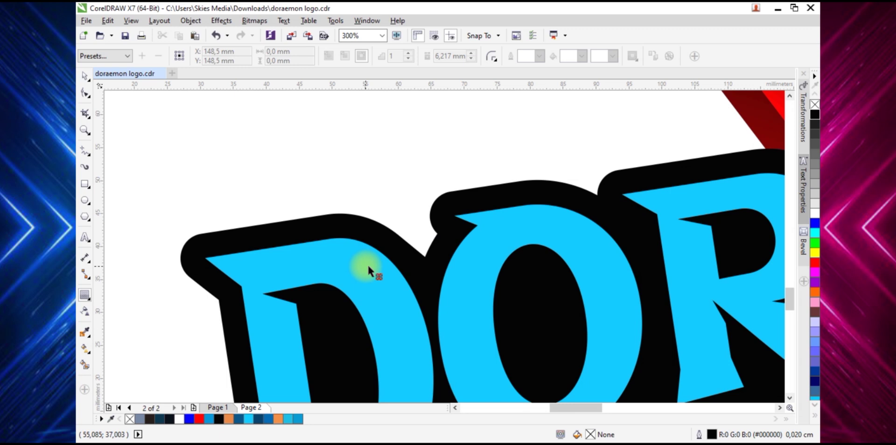
{"action": "left_click", "coordinate": [368, 260]}
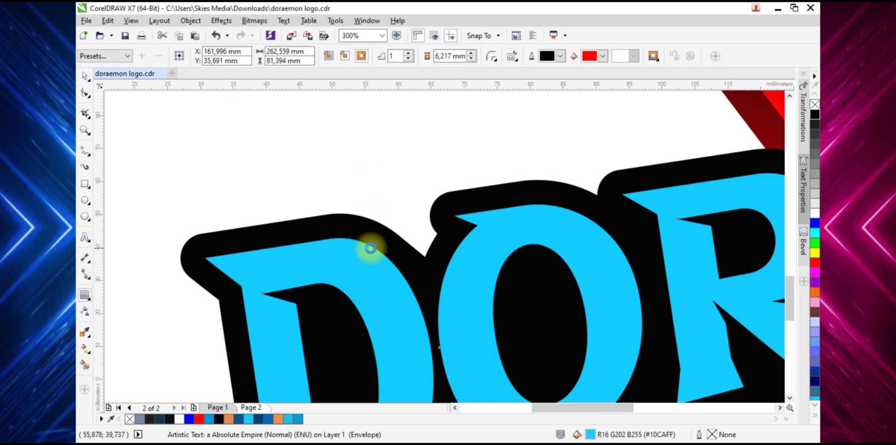
{"action": "scroll", "coordinate": [371, 246], "scroll_direction": "down", "scroll_amount": 1}
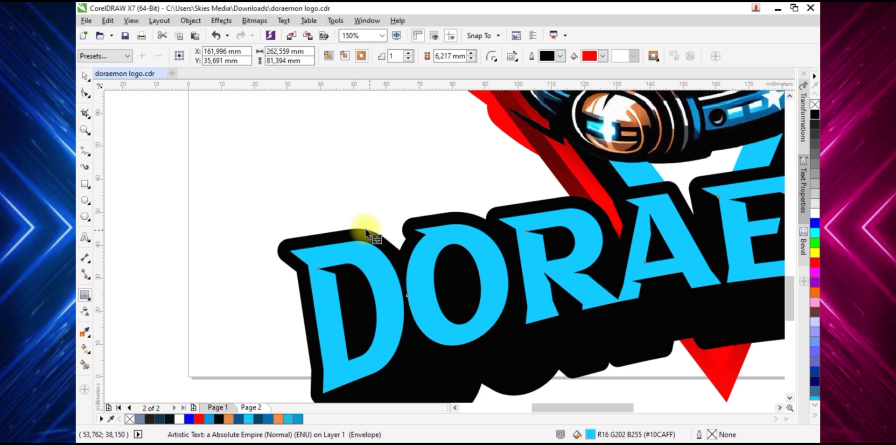
{"action": "left_click_drag", "start_coordinate": [302, 205], "coordinate": [350, 238]}
{"action": "scroll", "coordinate": [296, 247], "scroll_direction": "up", "scroll_amount": 1}
{"action": "scroll", "coordinate": [350, 239], "scroll_direction": "down", "scroll_amount": 2}
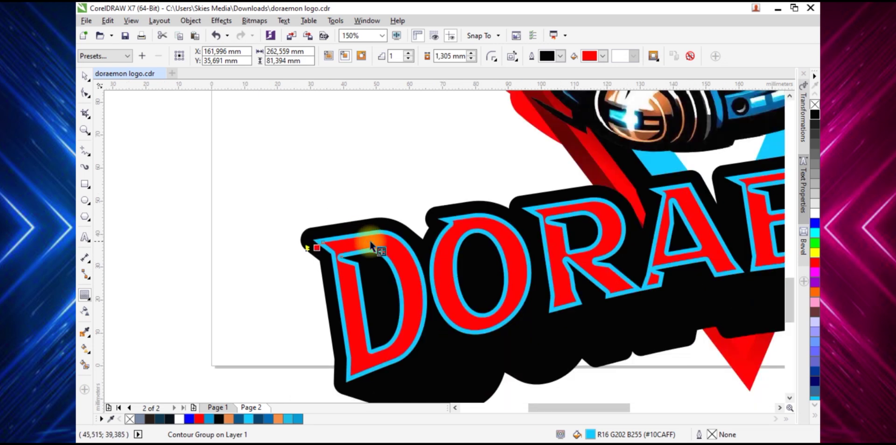
{"action": "scroll", "coordinate": [409, 247], "scroll_direction": "up", "scroll_amount": 2}
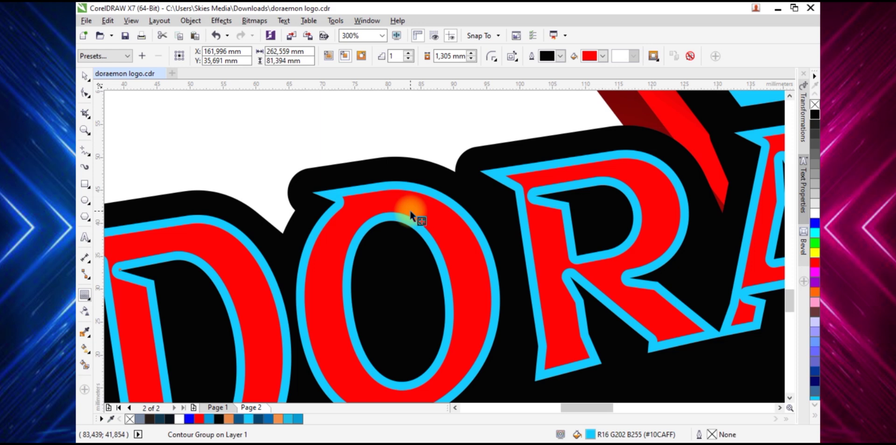
Break the contour group of the DORAEMON text apart and fill the inner contour shape with white
{"action": "right_click", "coordinate": [407, 200]}
{"action": "left_click", "coordinate": [426, 136]}
{"action": "key", "text": "space"}
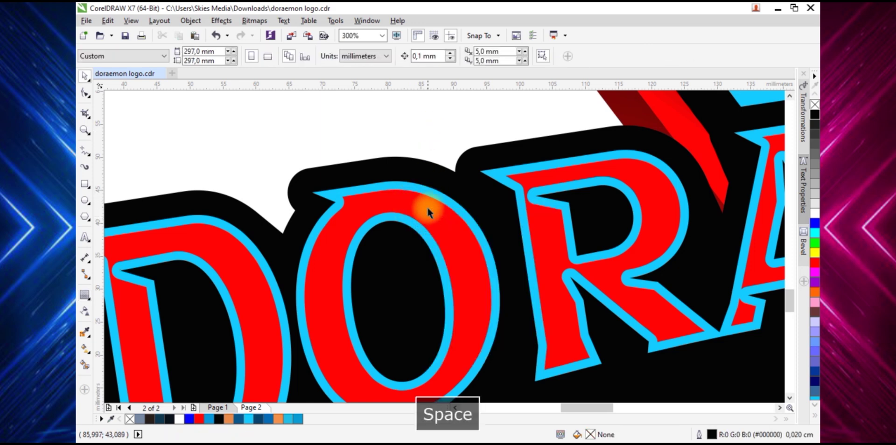
{"action": "left_click", "coordinate": [428, 209]}
{"action": "left_click", "coordinate": [813, 217]}
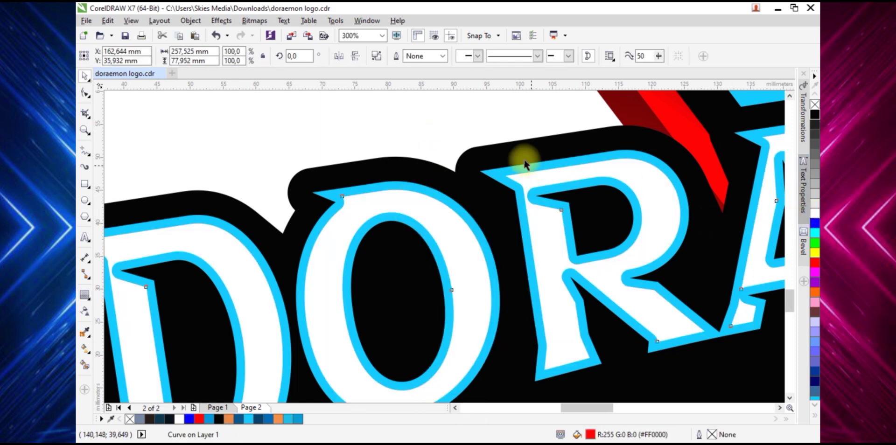
Copy and paste the white inner contour shape in place and fill the copy with green #00FF00
{"action": "right_click", "coordinate": [434, 214]}
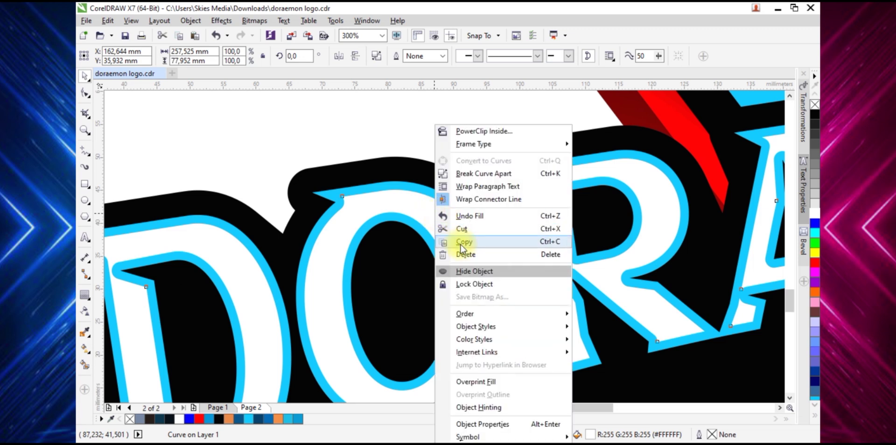
{"action": "left_click", "coordinate": [440, 128]}
{"action": "left_click", "coordinate": [435, 120]}
{"action": "right_click", "coordinate": [437, 120]}
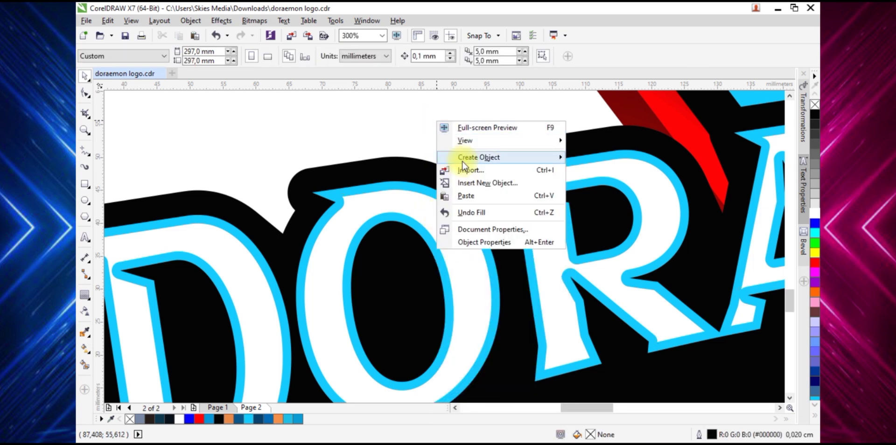
{"action": "left_click", "coordinate": [467, 196]}
{"action": "left_click", "coordinate": [462, 111]}
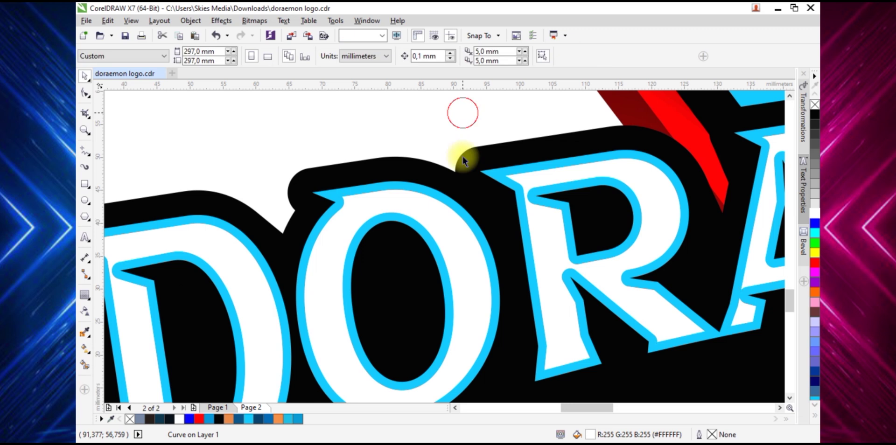
{"action": "left_click", "coordinate": [439, 212]}
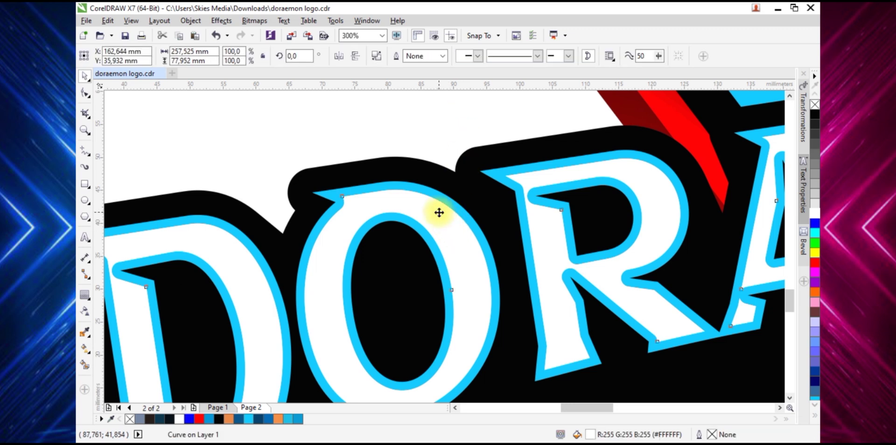
{"action": "left_click", "coordinate": [814, 244]}
{"action": "left_click", "coordinate": [434, 140]}
{"action": "left_click", "coordinate": [448, 218]}
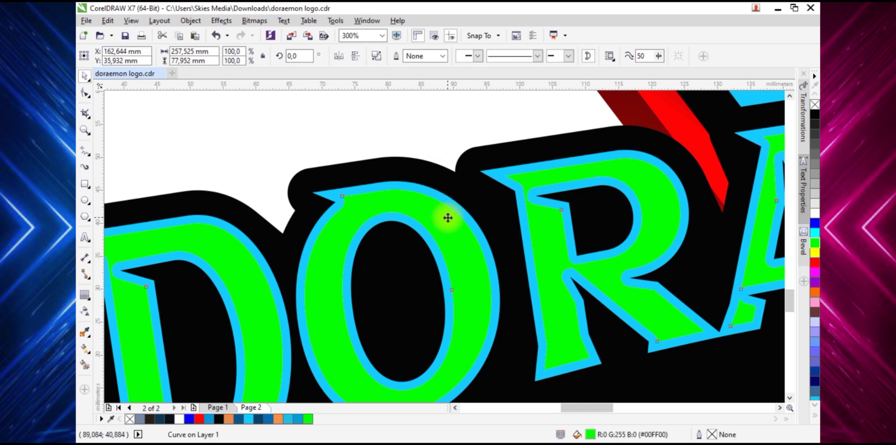
Move the green copy of the lettering about 0.9 mm straight down from the white shape
{"action": "left_click_drag", "start_coordinate": [447, 218], "coordinate": [447, 223]}
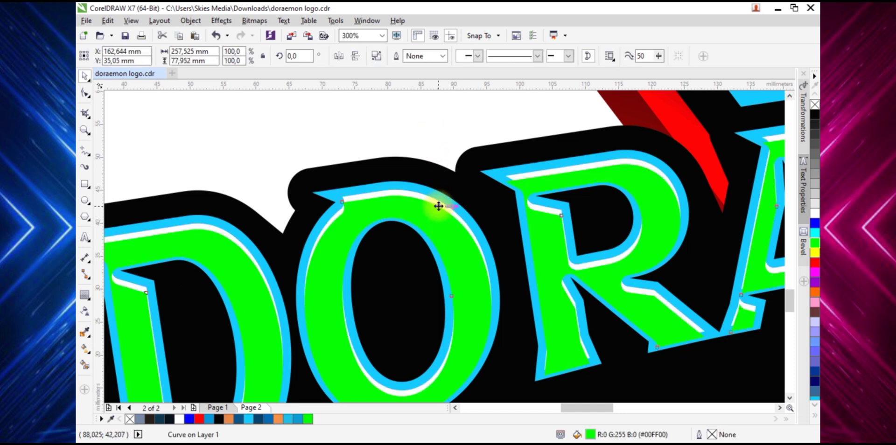
{"action": "left_click", "coordinate": [442, 122]}
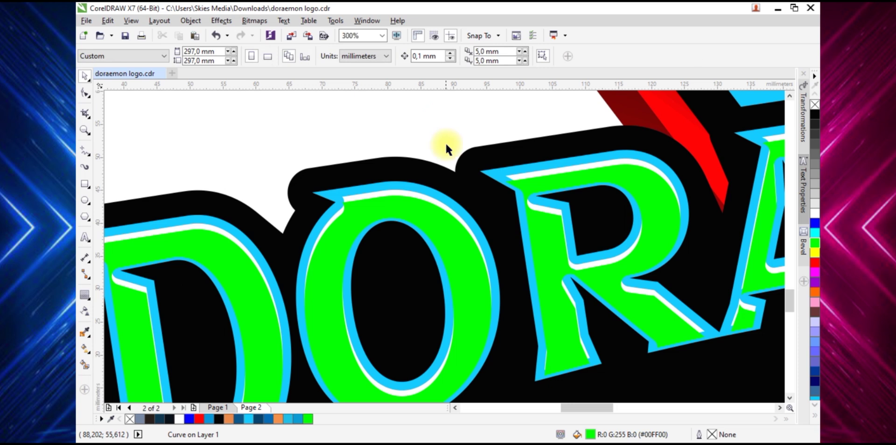
{"action": "scroll", "coordinate": [456, 172], "scroll_direction": "down", "scroll_amount": 1}
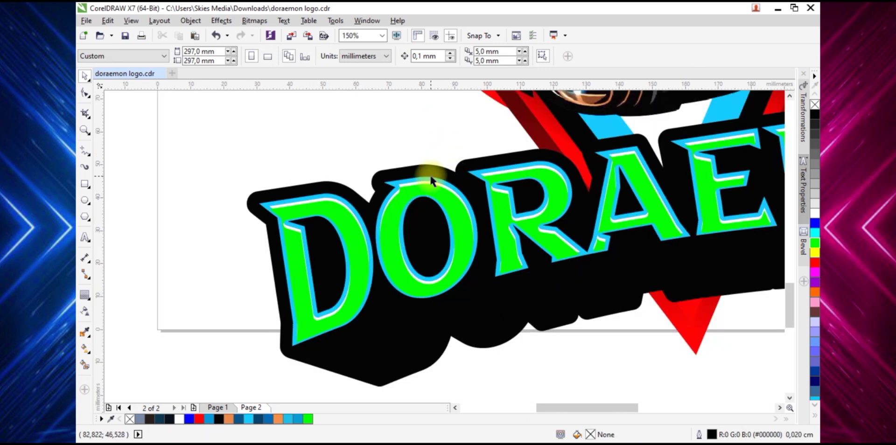
{"action": "scroll", "coordinate": [429, 197], "scroll_direction": "up", "scroll_amount": 1}
{"action": "left_click", "coordinate": [429, 197]}
{"action": "left_click", "coordinate": [434, 133]}
{"action": "left_click", "coordinate": [427, 204]}
{"action": "scroll", "coordinate": [427, 205], "scroll_direction": "up", "scroll_amount": 1}
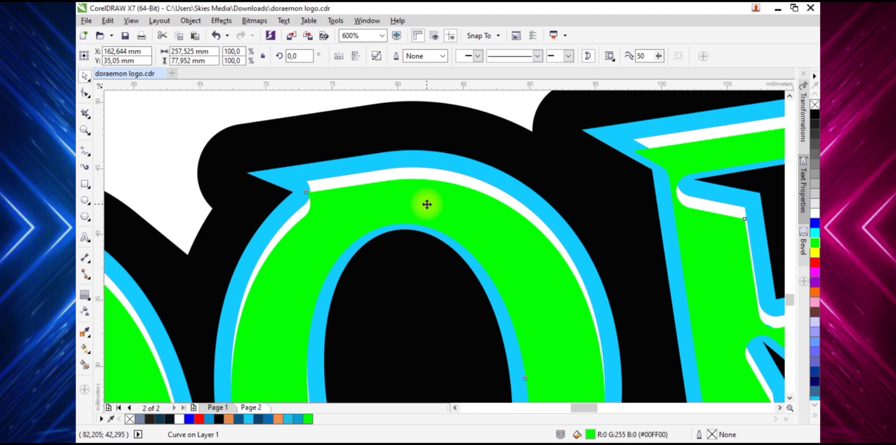
{"action": "scroll", "coordinate": [400, 202], "scroll_direction": "down", "scroll_amount": 1}
{"action": "left_click", "coordinate": [341, 119]}
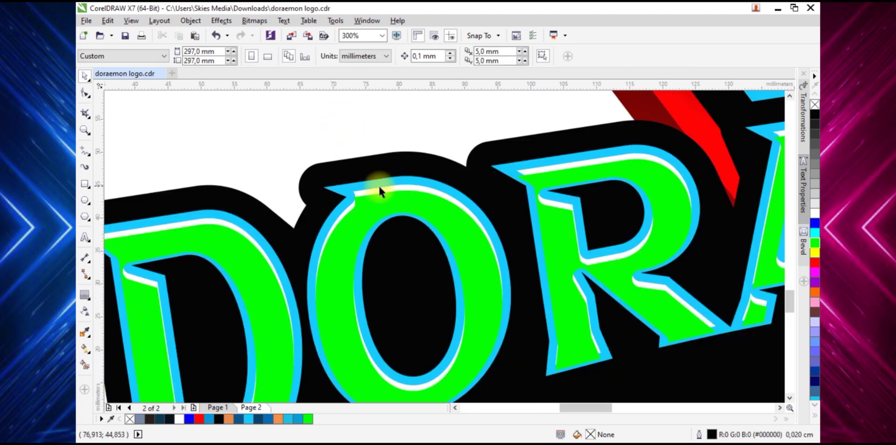
Select the green and white lettering shapes and subtract the green one with Back Minus Front, leaving thin white highlights
{"action": "left_click", "coordinate": [382, 200]}
{"action": "scroll", "coordinate": [383, 201], "scroll_direction": "up", "scroll_amount": 1}
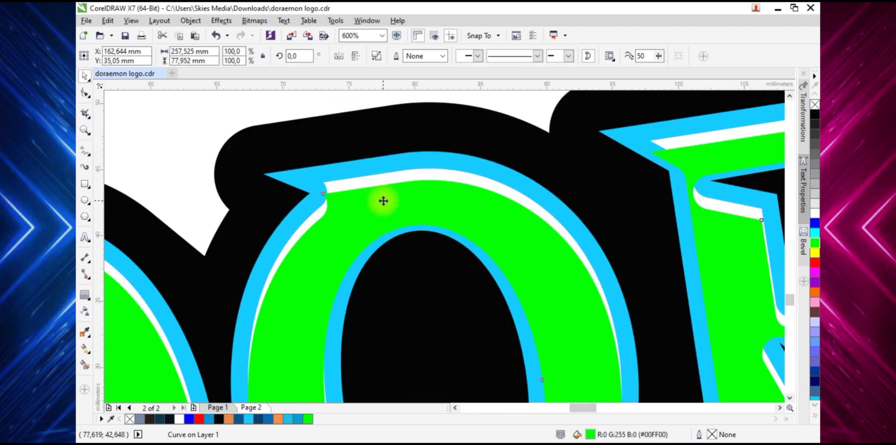
{"action": "left_click", "coordinate": [388, 178], "text": "shift"}
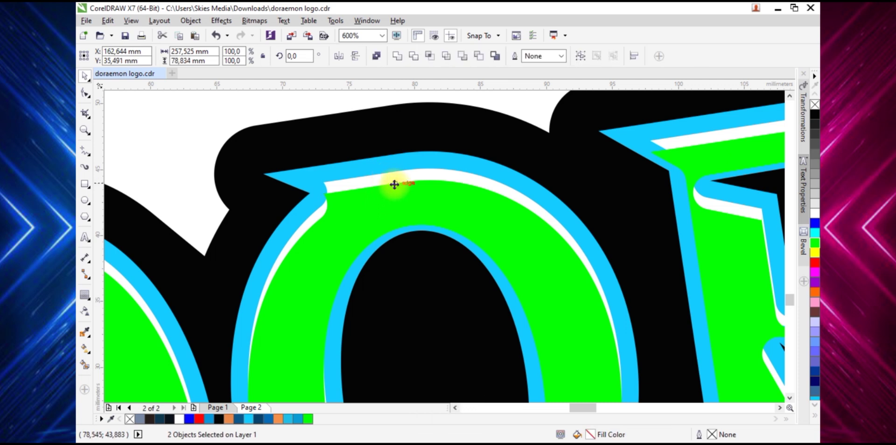
{"action": "scroll", "coordinate": [395, 184], "scroll_direction": "down", "scroll_amount": 1}
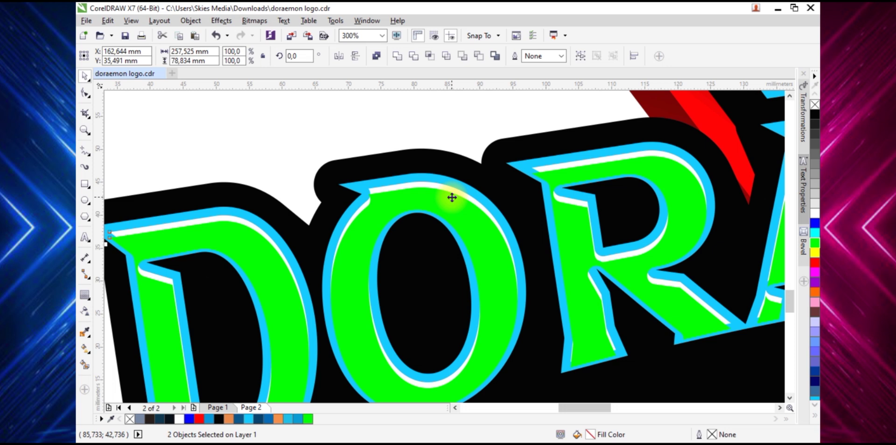
{"action": "left_click_drag", "start_coordinate": [452, 197], "coordinate": [430, 190]}
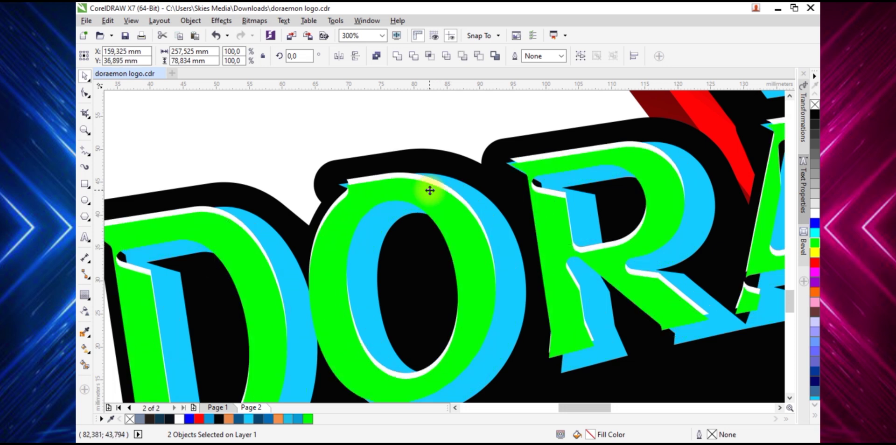
{"action": "key", "text": "ctrl+z"}
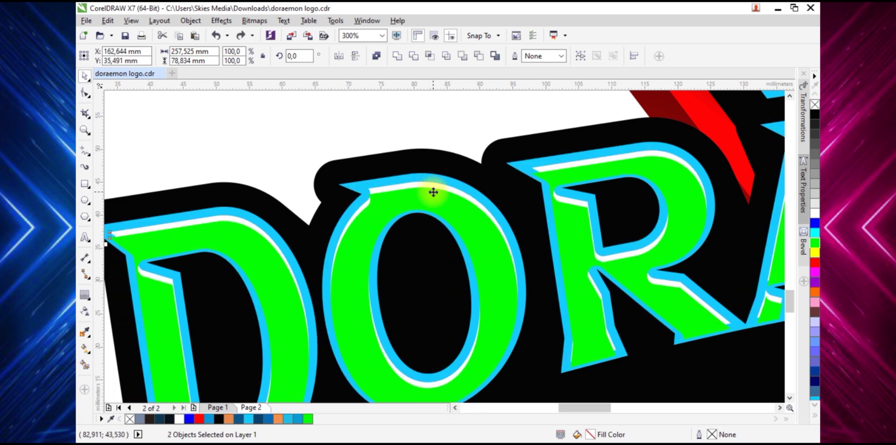
{"action": "left_click", "coordinate": [481, 60]}
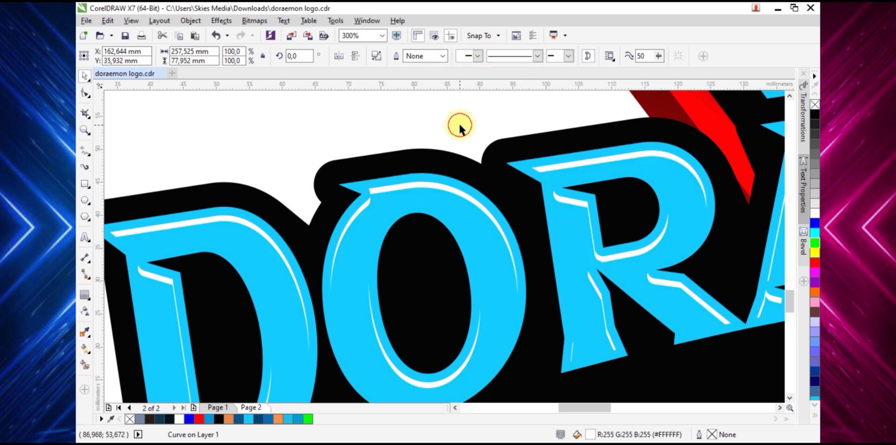
{"action": "left_click", "coordinate": [460, 126]}
Examine the DORAEMON lettering on Page 2 and compare its fills and highlights with the finished logo on Page 1
{"action": "scroll", "coordinate": [460, 126], "scroll_direction": "down", "scroll_amount": 3}
{"action": "scroll", "coordinate": [517, 179], "scroll_direction": "up", "scroll_amount": 1}
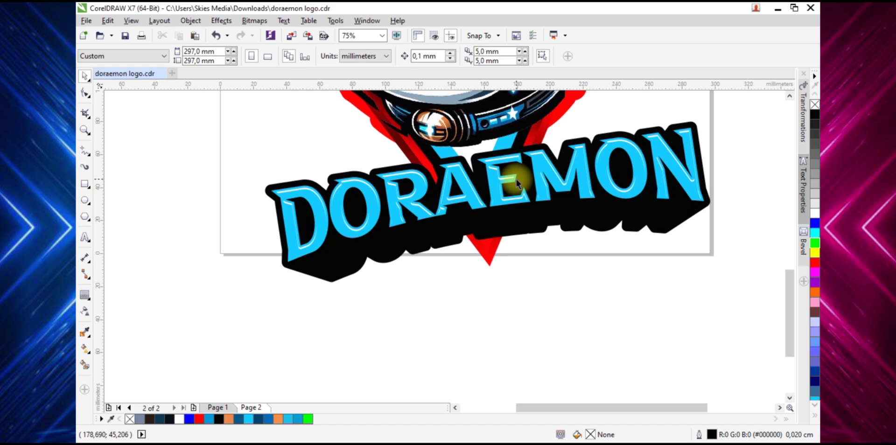
{"action": "left_click", "coordinate": [230, 407]}
{"action": "scroll", "coordinate": [359, 244], "scroll_direction": "down", "scroll_amount": 1}
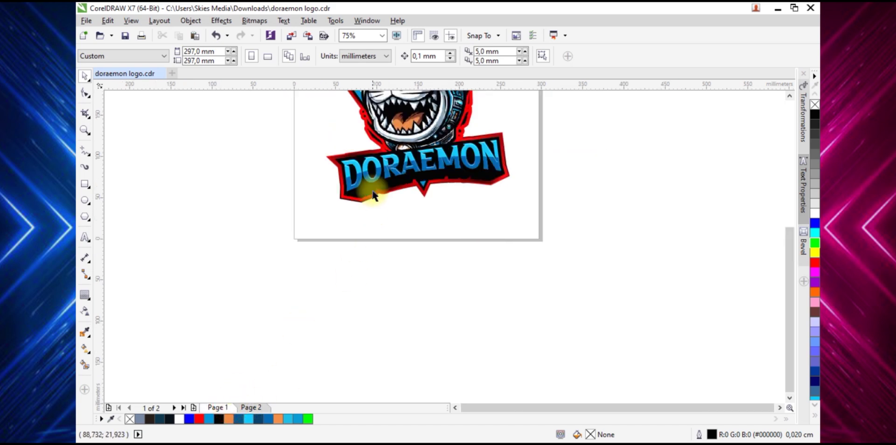
{"action": "scroll", "coordinate": [372, 153], "scroll_direction": "up", "scroll_amount": 2}
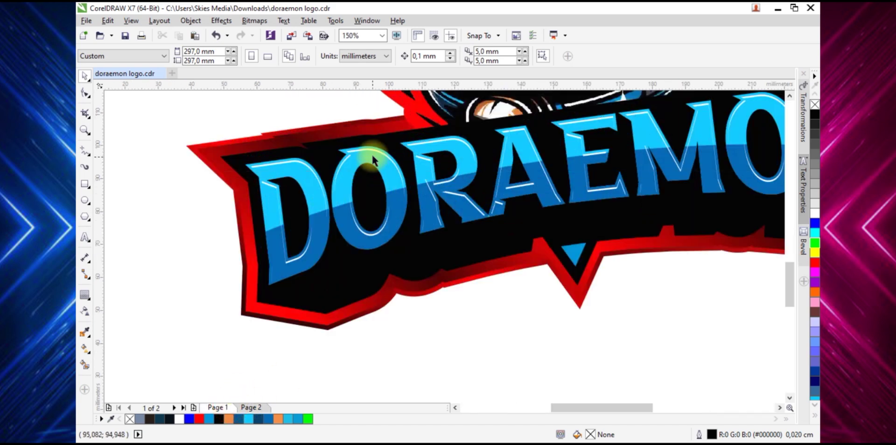
{"action": "left_click", "coordinate": [252, 408]}
{"action": "scroll", "coordinate": [373, 271], "scroll_direction": "down", "scroll_amount": 2}
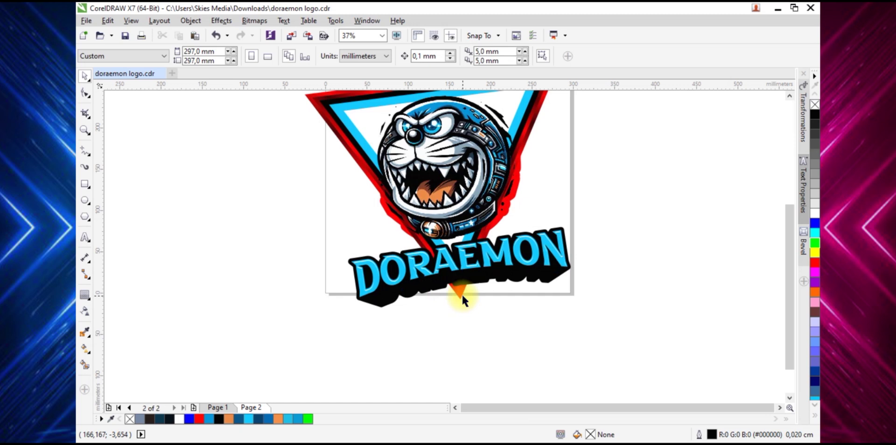
Draw a wide ellipse about 366 mm by 134 mm on Page 2, spanning the lower part of the DORAEMON lettering
{"action": "scroll", "coordinate": [467, 252], "scroll_direction": "up", "scroll_amount": 1}
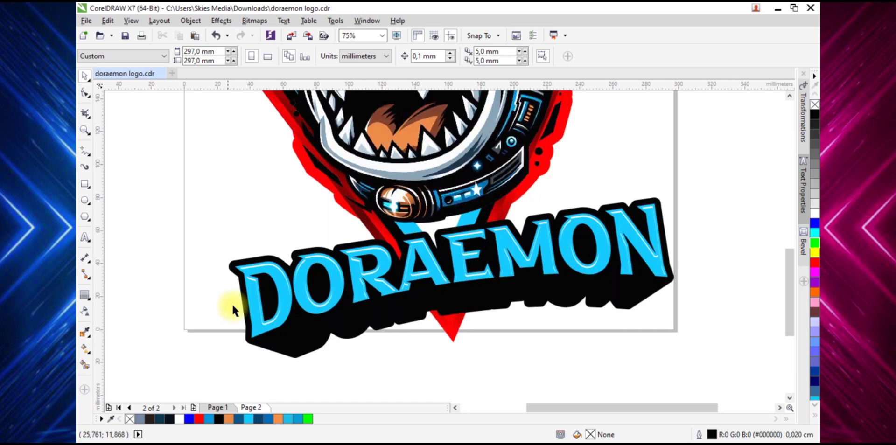
{"action": "scroll", "coordinate": [448, 212], "scroll_direction": "down", "scroll_amount": 1}
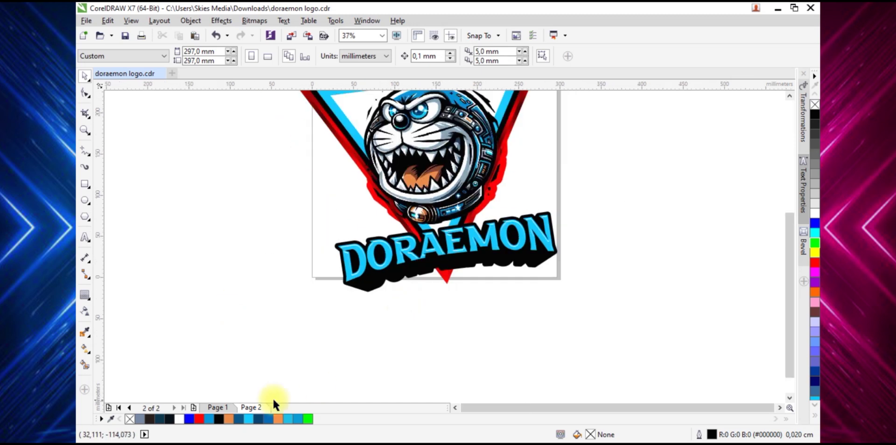
{"action": "left_click", "coordinate": [230, 407]}
{"action": "scroll", "coordinate": [422, 220], "scroll_direction": "up", "scroll_amount": 1}
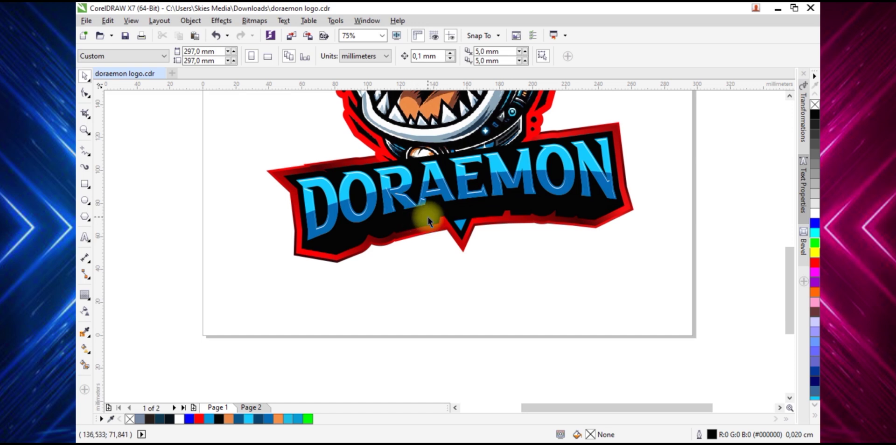
{"action": "left_click", "coordinate": [251, 408]}
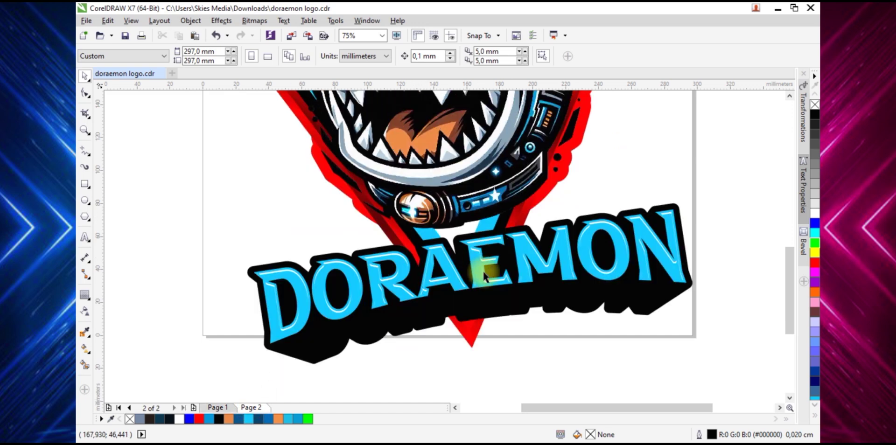
{"action": "left_click", "coordinate": [84, 201]}
{"action": "scroll", "coordinate": [580, 216], "scroll_direction": "down", "scroll_amount": 2}
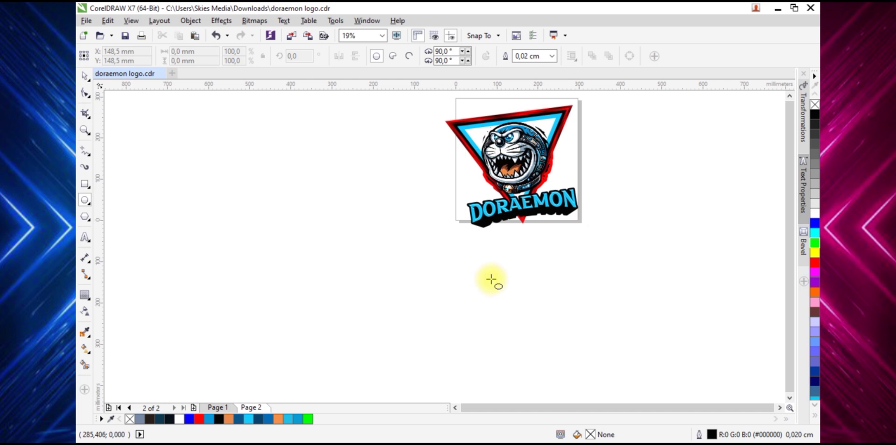
{"action": "scroll", "coordinate": [538, 239], "scroll_direction": "up", "scroll_amount": 1}
{"action": "mouse_move", "coordinate": [351, 331]}
{"action": "left_mouse_down"}
{"action": "mouse_move", "coordinate": [424, 301]}
{"action": "mouse_move", "coordinate": [710, 233]}
{"action": "mouse_move", "coordinate": [660, 223]}
{"action": "mouse_move", "coordinate": [646, 194]}
{"action": "mouse_move", "coordinate": [665, 217]}
{"action": "left_mouse_up"}
{"action": "key", "text": "space"}
Rotate the ellipse about 6.7 degrees to follow the tilted lettering and stretch it to about 381 mm wide
{"action": "left_click", "coordinate": [626, 259]}
{"action": "left_click_drag", "start_coordinate": [638, 240], "coordinate": [624, 202]}
{"action": "scroll", "coordinate": [624, 202], "scroll_direction": "up", "scroll_amount": 3}
{"action": "left_click_drag", "start_coordinate": [682, 170], "coordinate": [688, 181]}
{"action": "left_click", "coordinate": [653, 226]}
{"action": "left_click", "coordinate": [679, 228]}
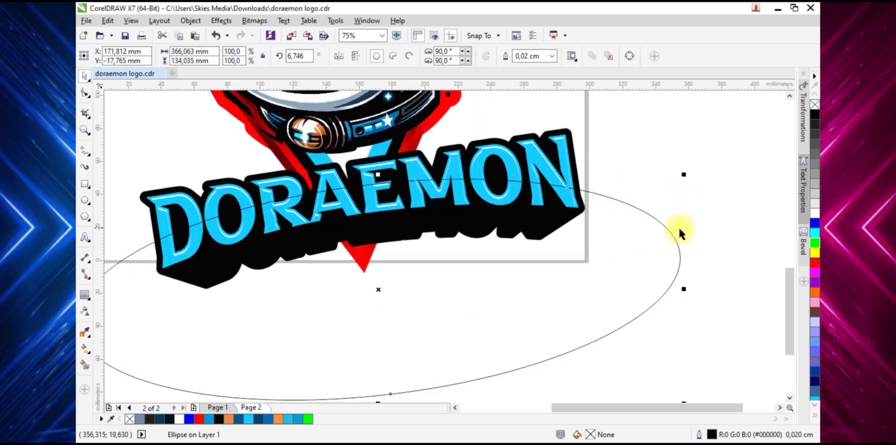
{"action": "left_click_drag", "start_coordinate": [685, 289], "coordinate": [695, 290]}
{"action": "left_click", "coordinate": [660, 244]}
{"action": "left_click", "coordinate": [633, 214]}
Intersect the ellipse with the light blue lettering shape and delete the ellipse
{"action": "scroll", "coordinate": [564, 140], "scroll_direction": "up", "scroll_amount": 4}
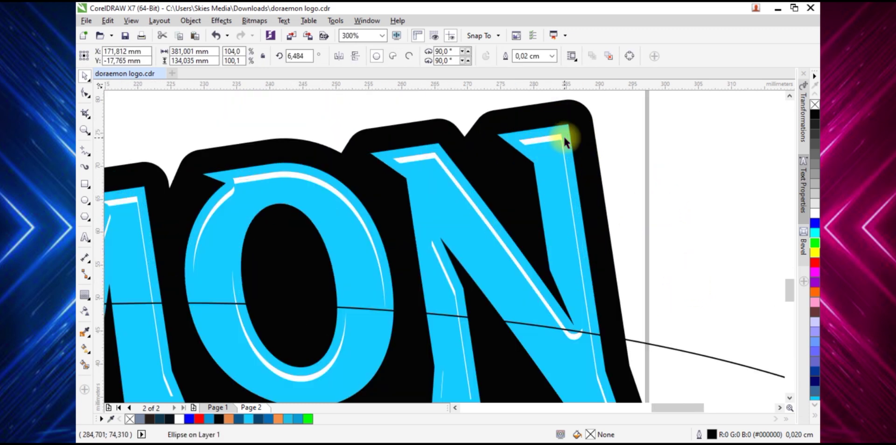
{"action": "left_click", "coordinate": [566, 136], "text": "shift"}
{"action": "scroll", "coordinate": [585, 179], "scroll_direction": "down", "scroll_amount": 2}
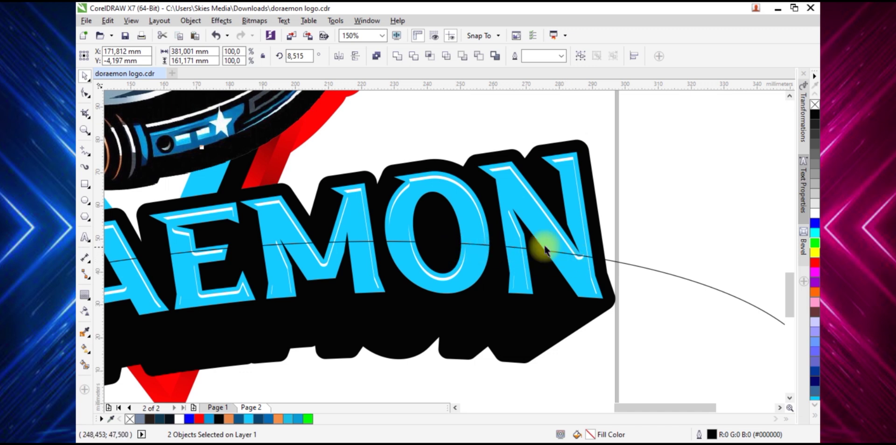
{"action": "scroll", "coordinate": [560, 251], "scroll_direction": "down", "scroll_amount": 3}
{"action": "scroll", "coordinate": [589, 253], "scroll_direction": "up", "scroll_amount": 4}
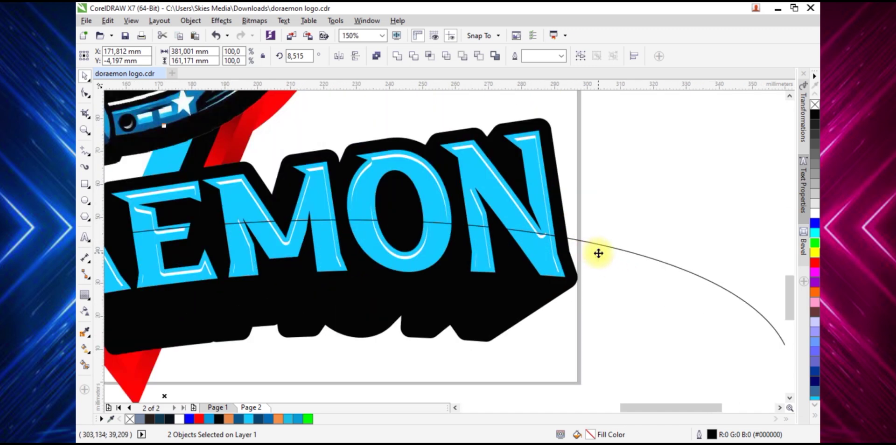
{"action": "left_click", "coordinate": [433, 57]}
{"action": "left_click", "coordinate": [634, 215]}
{"action": "left_click", "coordinate": [639, 253]}
{"action": "key", "text": "Delete"}
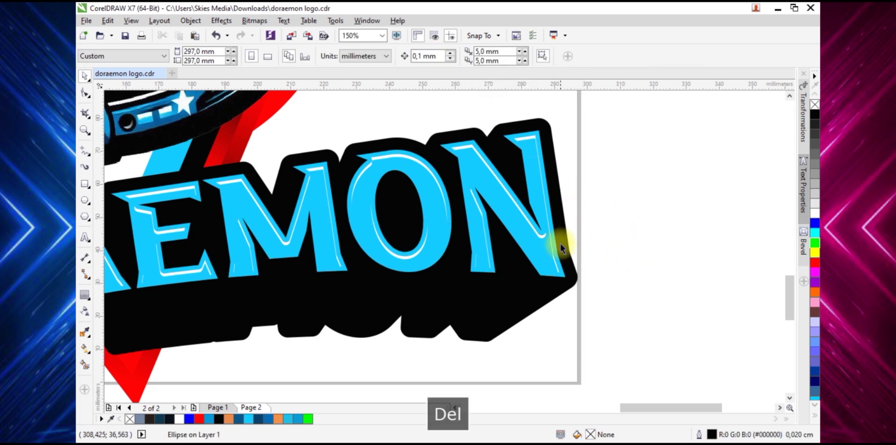
Try moving the intersected lower lettering piece sideways off the letters and undo the move
{"action": "left_click_drag", "start_coordinate": [554, 244], "coordinate": [694, 245]}
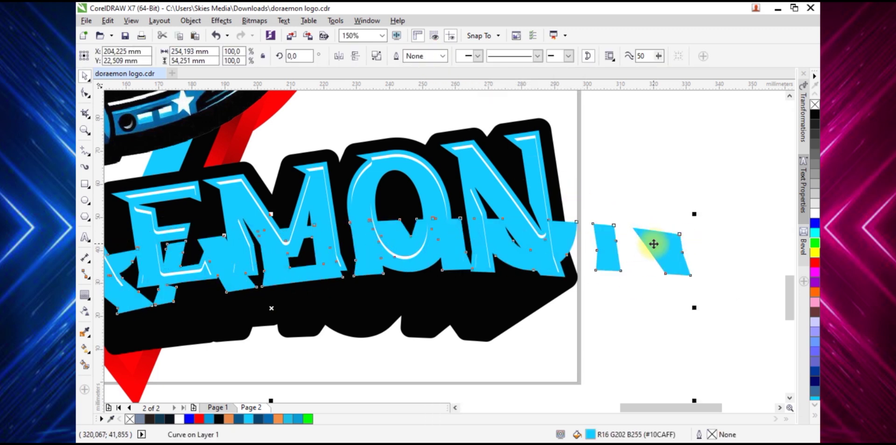
{"action": "key", "text": "ctrl+z"}
{"action": "key", "text": "ctrl+z"}
{"action": "key", "text": "ctrl+z"}
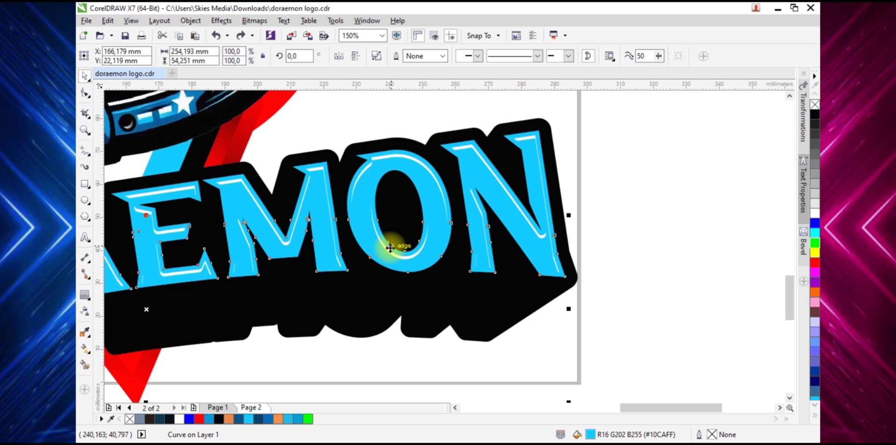
Try several blues from the document palette on the lower lettering piece and fill it with the medium blue
{"action": "scroll", "coordinate": [383, 259], "scroll_direction": "down", "scroll_amount": 3}
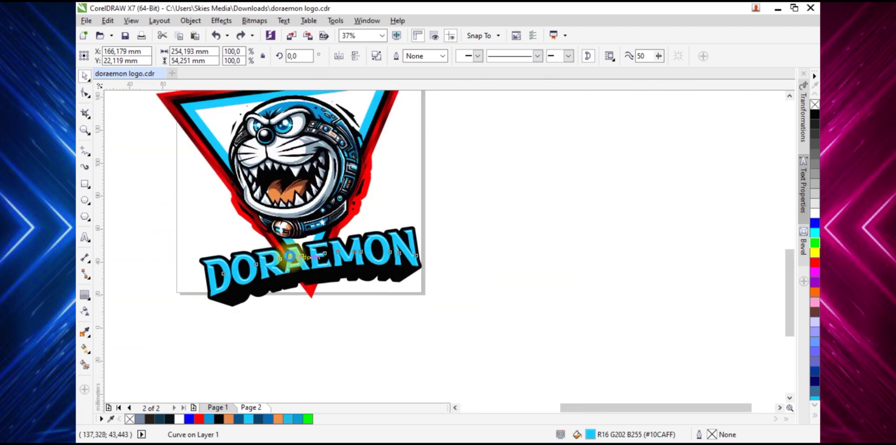
{"action": "scroll", "coordinate": [360, 262], "scroll_direction": "up", "scroll_amount": 2}
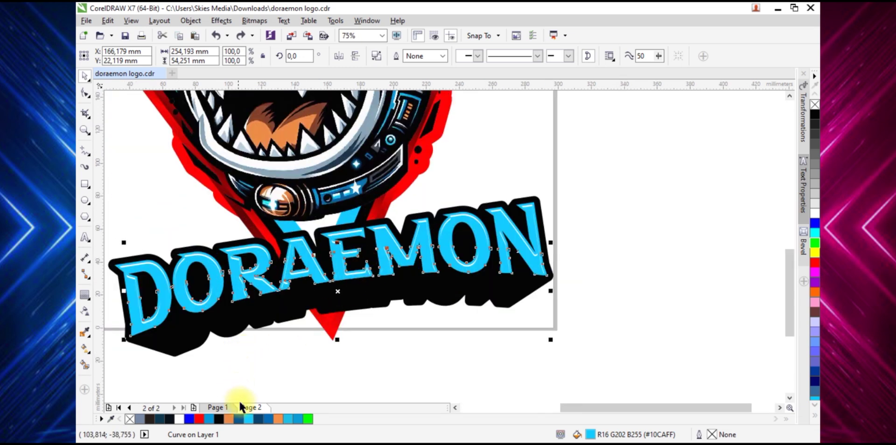
{"action": "left_click", "coordinate": [257, 419]}
{"action": "left_click", "coordinate": [229, 419]}
{"action": "left_click", "coordinate": [238, 419]}
{"action": "left_click", "coordinate": [208, 419]}
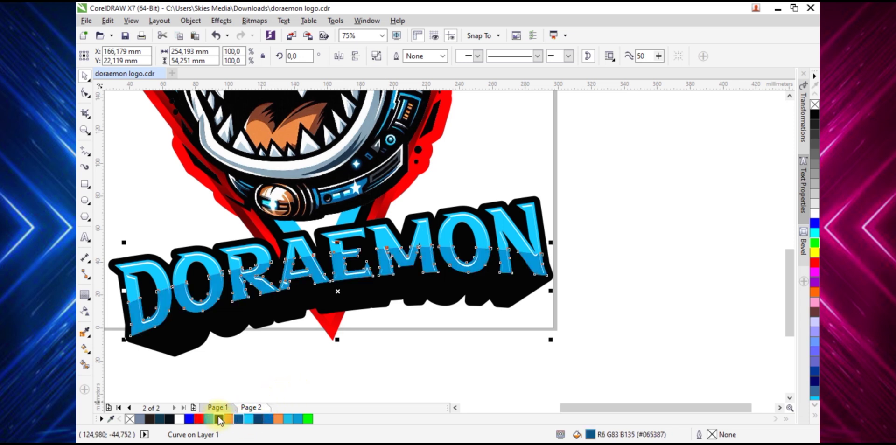
{"action": "scroll", "coordinate": [575, 300], "scroll_direction": "down", "scroll_amount": 2}
{"action": "left_click", "coordinate": [595, 304]}
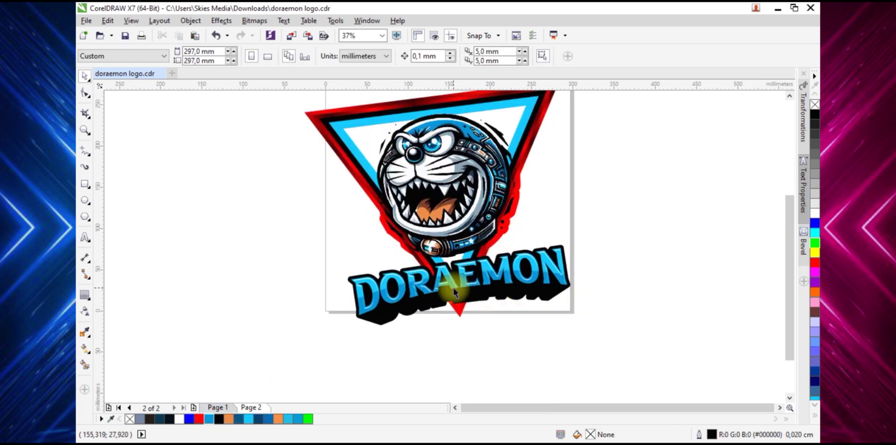
Compare the two-tone DORAEMON lettering on Page 2 with the finished logo on Page 1
{"action": "scroll", "coordinate": [453, 291], "scroll_direction": "up", "scroll_amount": 2}
{"action": "scroll", "coordinate": [453, 288], "scroll_direction": "down", "scroll_amount": 2}
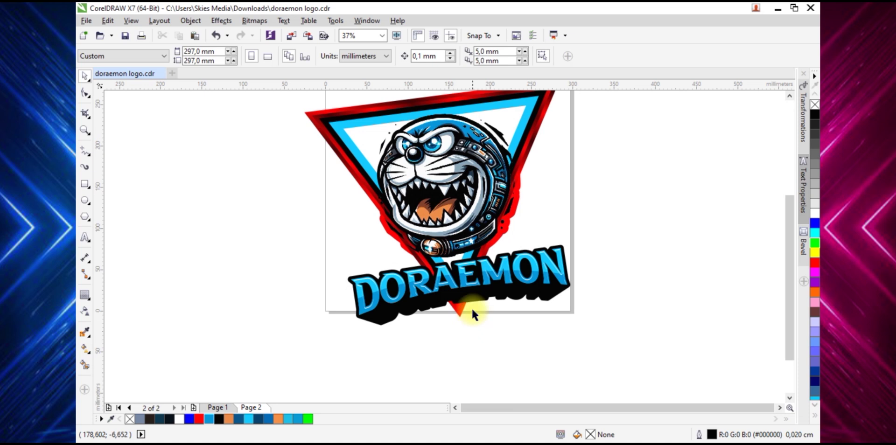
{"action": "left_click", "coordinate": [217, 408]}
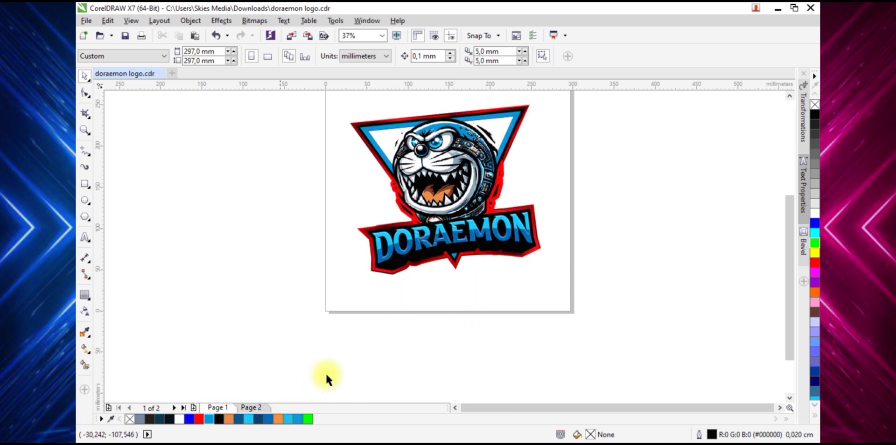
{"action": "scroll", "coordinate": [426, 247], "scroll_direction": "up", "scroll_amount": 2}
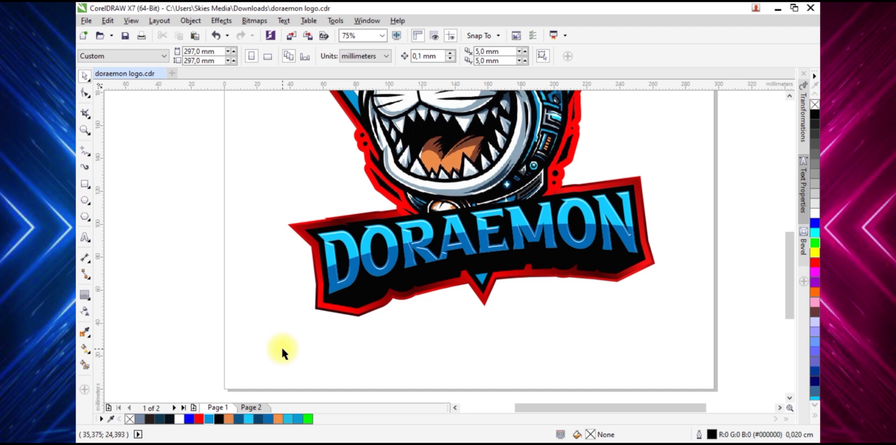
{"action": "left_click", "coordinate": [252, 408]}
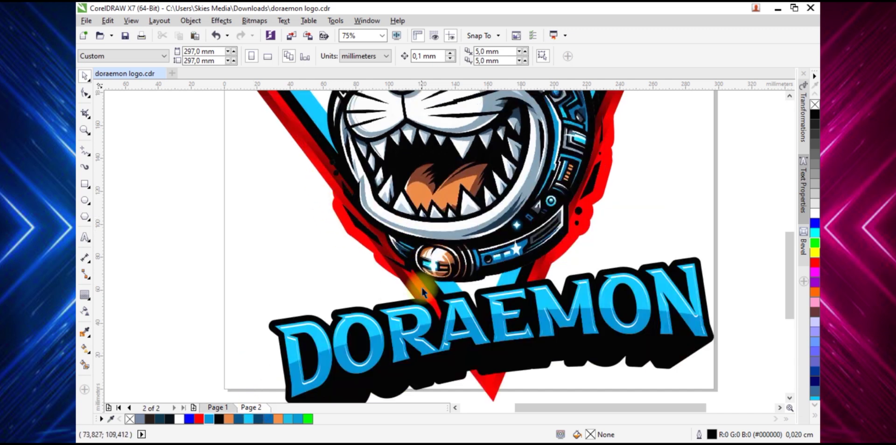
{"action": "scroll", "coordinate": [422, 286], "scroll_direction": "down", "scroll_amount": 1}
{"action": "scroll", "coordinate": [371, 349], "scroll_direction": "up", "scroll_amount": 1}
Add a one-step outer contour with red fill and about 1.5 mm offset around the black lettering backing
{"action": "left_click", "coordinate": [322, 346]}
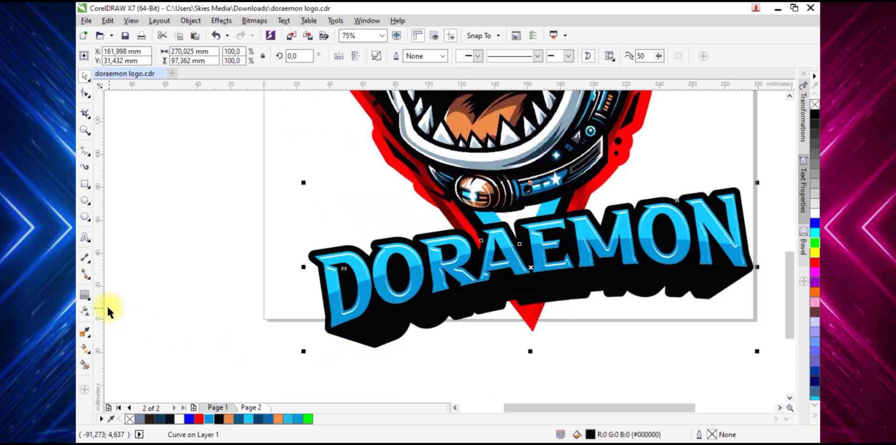
{"action": "left_click", "coordinate": [89, 295]}
{"action": "left_click", "coordinate": [124, 308]}
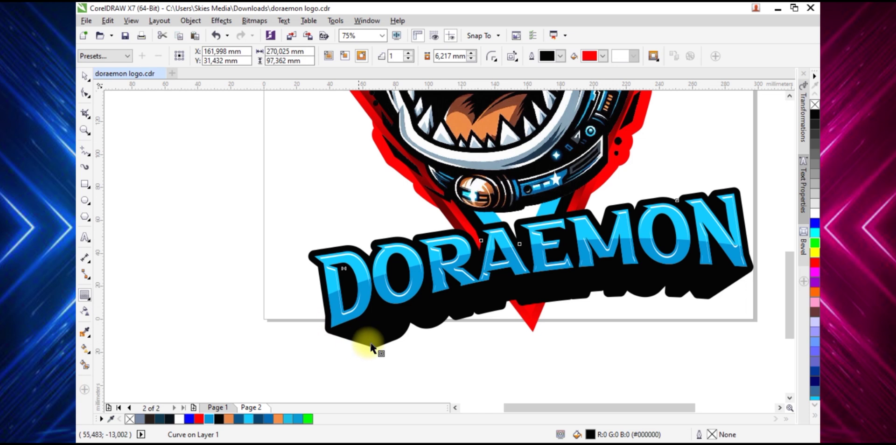
{"action": "scroll", "coordinate": [373, 355], "scroll_direction": "up", "scroll_amount": 2}
{"action": "left_click_drag", "start_coordinate": [376, 367], "coordinate": [376, 344]}
{"action": "scroll", "coordinate": [376, 344], "scroll_direction": "down", "scroll_amount": 2}
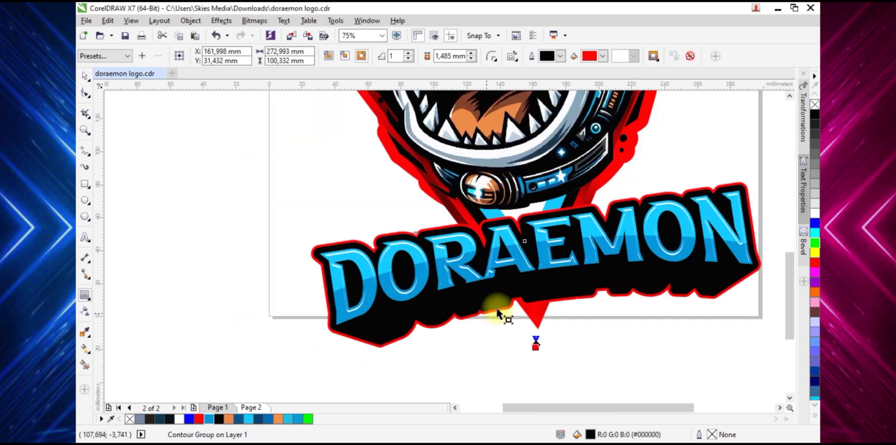
Widen the red contour to about 275 by 102 mm overall and break the contour group apart
{"action": "scroll", "coordinate": [536, 346], "scroll_direction": "up", "scroll_amount": 1}
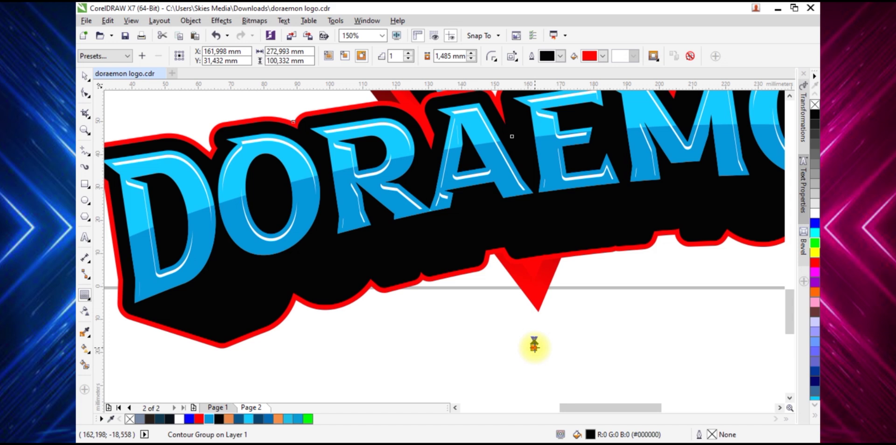
{"action": "left_click_drag", "start_coordinate": [535, 346], "coordinate": [537, 352]}
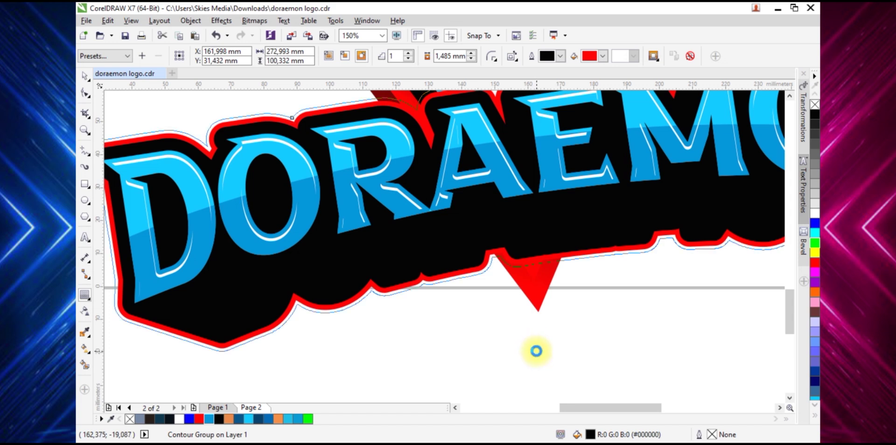
{"action": "scroll", "coordinate": [536, 351], "scroll_direction": "down", "scroll_amount": 1}
{"action": "scroll", "coordinate": [722, 198], "scroll_direction": "up", "scroll_amount": 1}
{"action": "right_click", "coordinate": [729, 196]}
{"action": "key", "text": "Escape"}
{"action": "scroll", "coordinate": [671, 199], "scroll_direction": "down", "scroll_amount": 1}
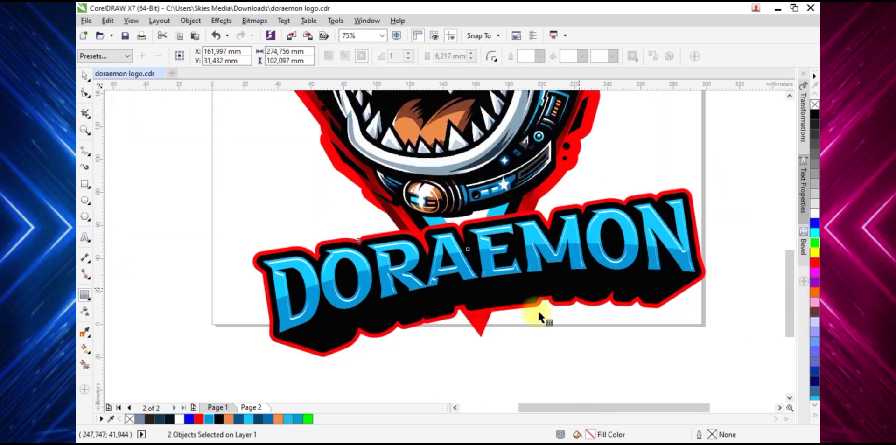
{"action": "left_click", "coordinate": [370, 359]}
Try shifting the separated red contour shape up and to the left of the lettering twice, undoing each move
{"action": "scroll", "coordinate": [489, 240], "scroll_direction": "down", "scroll_amount": 1}
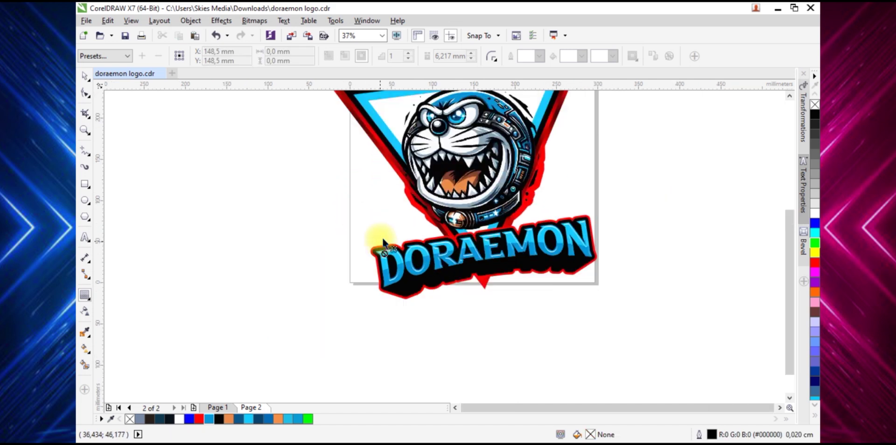
{"action": "scroll", "coordinate": [383, 240], "scroll_direction": "up", "scroll_amount": 1}
{"action": "left_click", "coordinate": [84, 76]}
{"action": "left_click", "coordinate": [386, 298]}
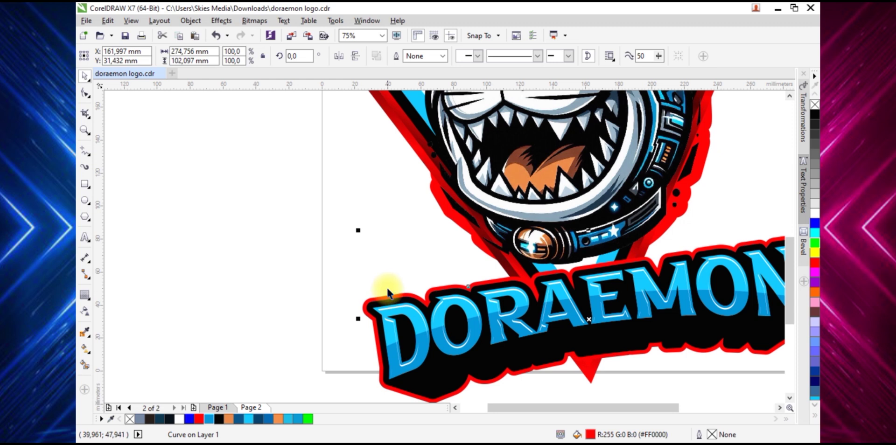
{"action": "left_click_drag", "start_coordinate": [387, 297], "coordinate": [378, 282]}
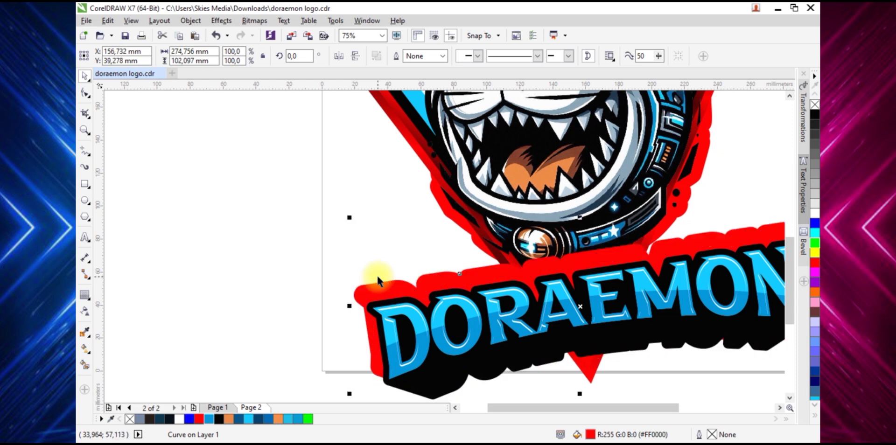
{"action": "key", "text": "ctrl+z"}
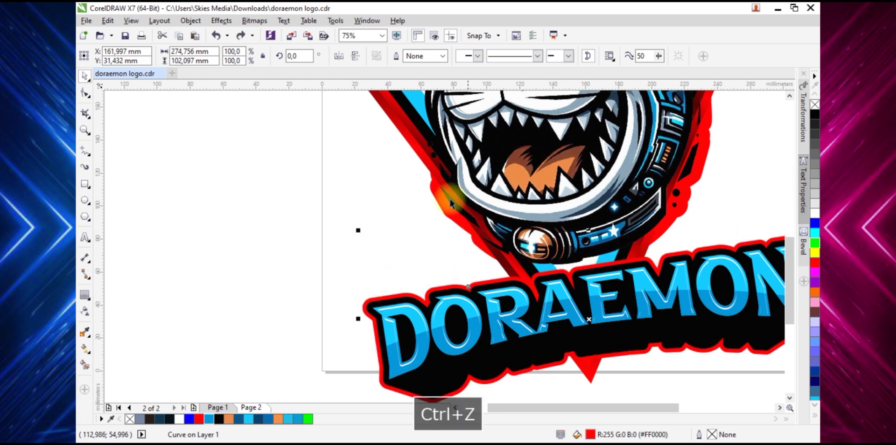
{"action": "scroll", "coordinate": [409, 208], "scroll_direction": "down", "scroll_amount": 1}
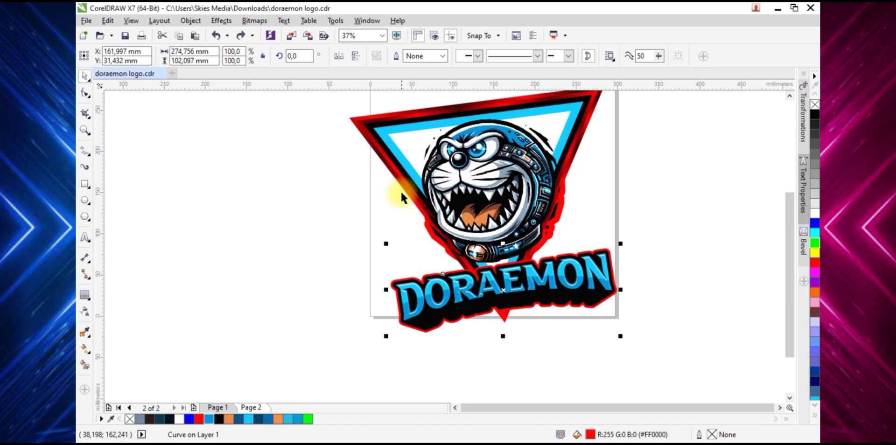
{"action": "key", "text": "Escape"}
{"action": "left_click_drag", "start_coordinate": [408, 280], "coordinate": [395, 257]}
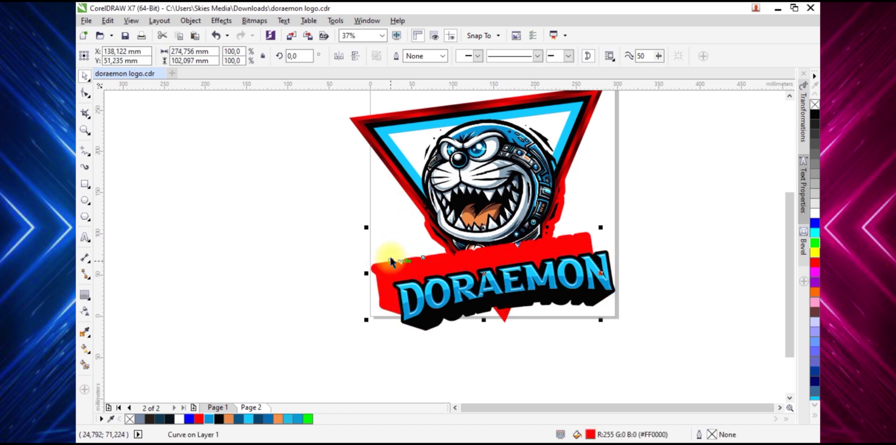
{"action": "key", "text": "ctrl+z"}
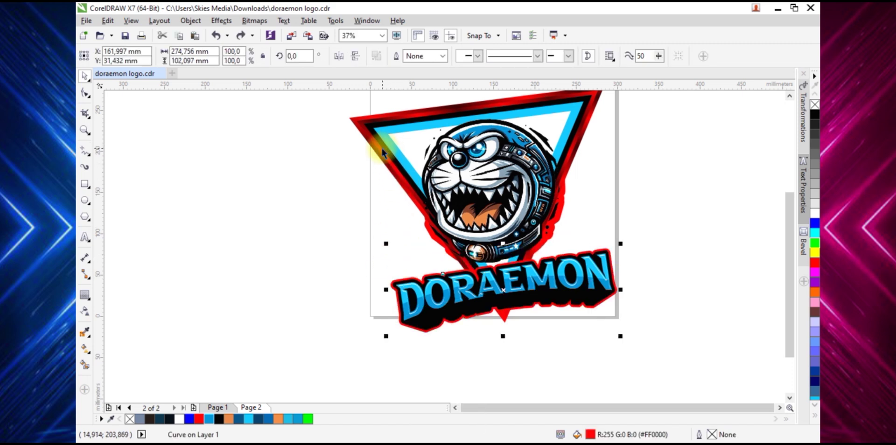
Weld the red lettering outline together with the red gradient triangle behind the mascot
{"action": "scroll", "coordinate": [362, 133], "scroll_direction": "up", "scroll_amount": 2}
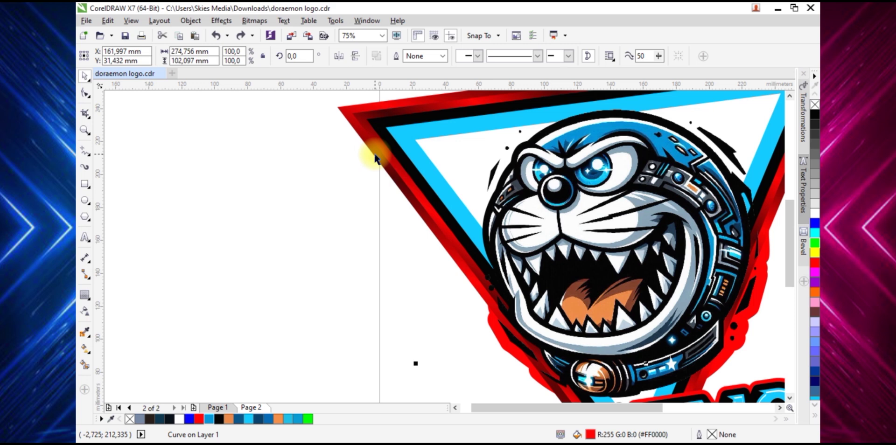
{"action": "scroll", "coordinate": [362, 136], "scroll_direction": "down", "scroll_amount": 2}
{"action": "scroll", "coordinate": [366, 137], "scroll_direction": "up", "scroll_amount": 2}
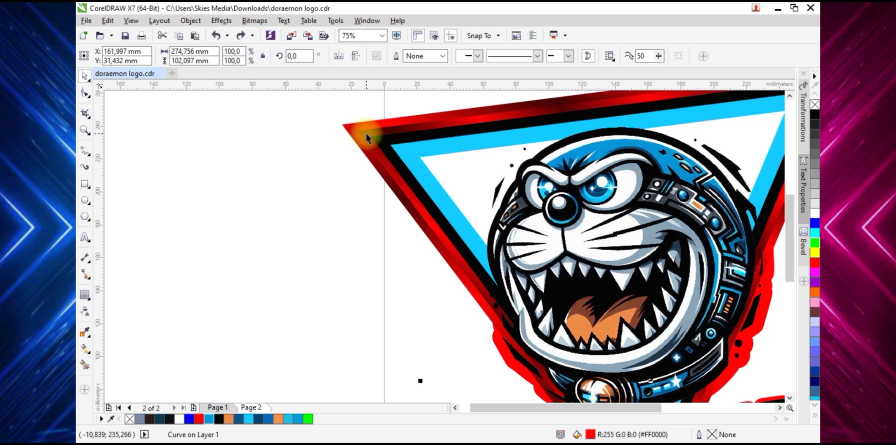
{"action": "left_click", "coordinate": [366, 133], "text": "shift"}
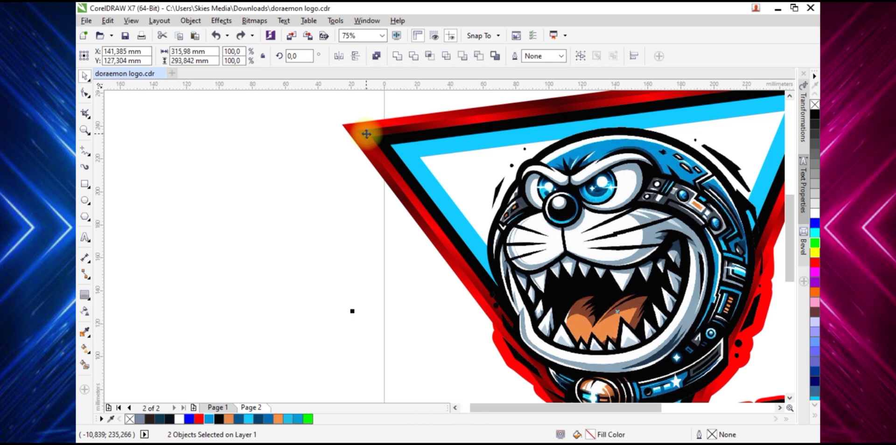
{"action": "scroll", "coordinate": [373, 141], "scroll_direction": "down", "scroll_amount": 2}
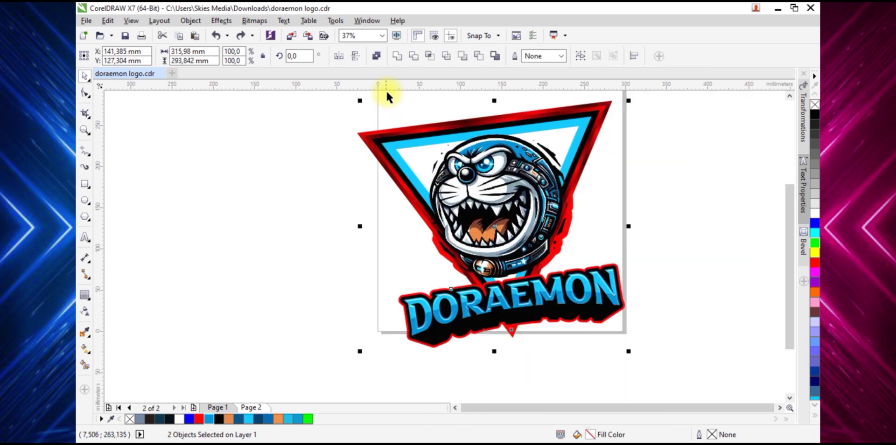
{"action": "left_click", "coordinate": [400, 58]}
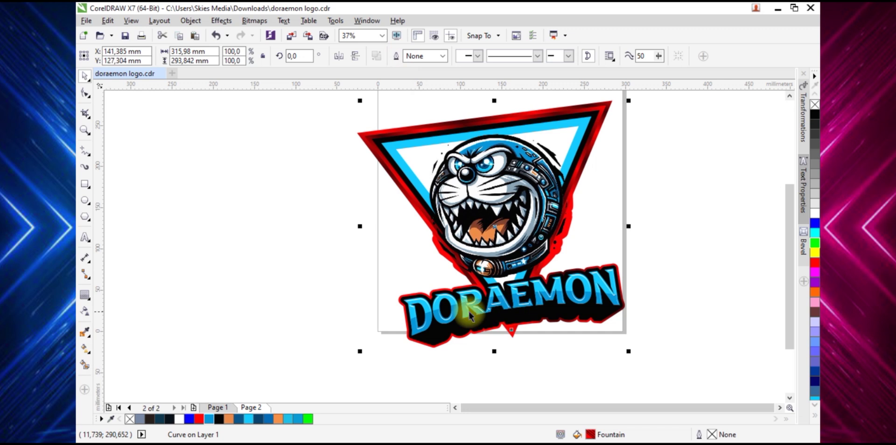
Try moving the welded red shape up and to the left of the logo, and undo the move
{"action": "scroll", "coordinate": [467, 313], "scroll_direction": "up", "scroll_amount": 4}
{"action": "scroll", "coordinate": [443, 286], "scroll_direction": "down", "scroll_amount": 2}
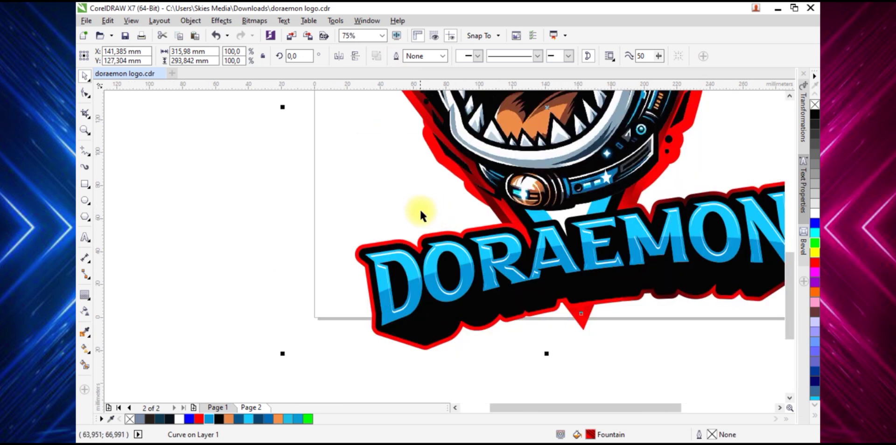
{"action": "scroll", "coordinate": [420, 213], "scroll_direction": "down", "scroll_amount": 4}
{"action": "scroll", "coordinate": [387, 136], "scroll_direction": "up", "scroll_amount": 3}
{"action": "scroll", "coordinate": [411, 144], "scroll_direction": "down", "scroll_amount": 2}
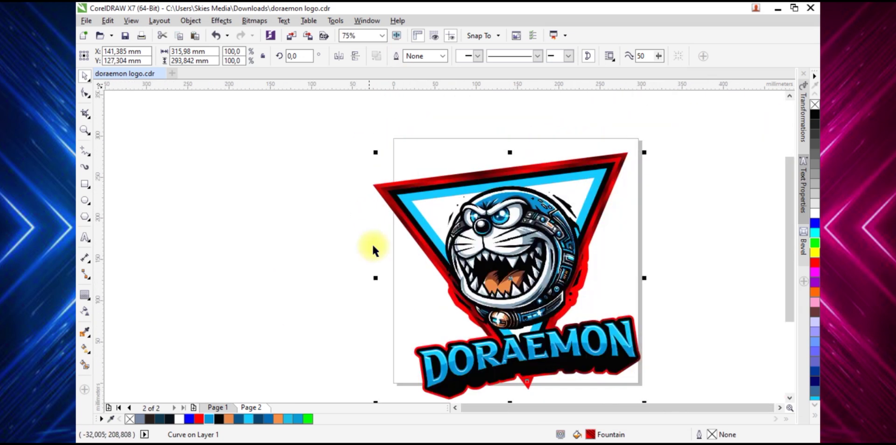
{"action": "left_click", "coordinate": [425, 320]}
{"action": "left_click_drag", "start_coordinate": [458, 333], "coordinate": [327, 303]}
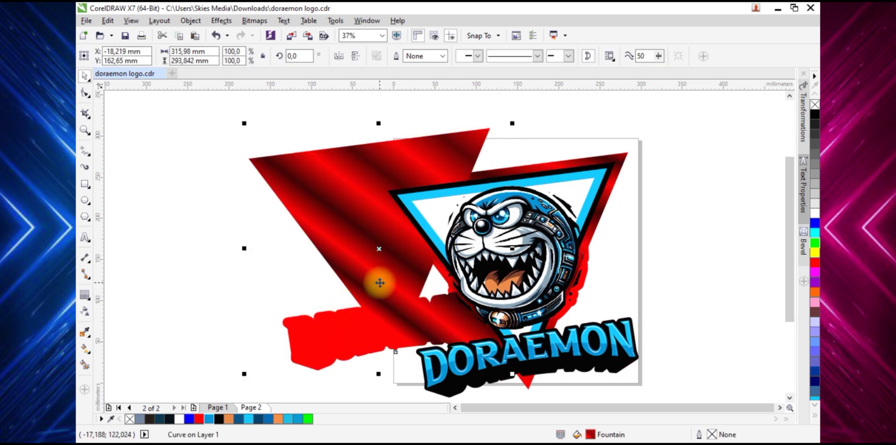
{"action": "key", "text": "ctrl+z"}
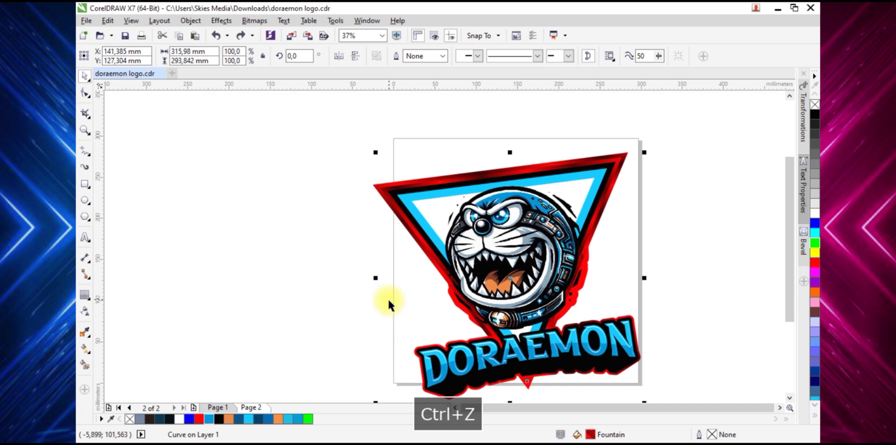
Undo the weld of the red lettering outline and the gradient triangle
{"action": "left_click", "coordinate": [389, 301]}
{"action": "scroll", "coordinate": [440, 354], "scroll_direction": "up", "scroll_amount": 3}
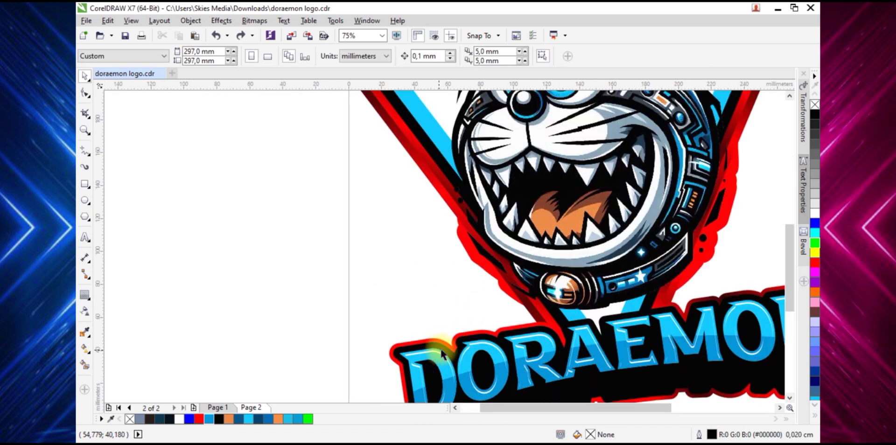
{"action": "left_click", "coordinate": [508, 328]}
{"action": "key", "text": "ctrl+z"}
Try adding a one-step contour with about 4 mm offset to the red lettering outline
{"action": "left_click", "coordinate": [499, 326]}
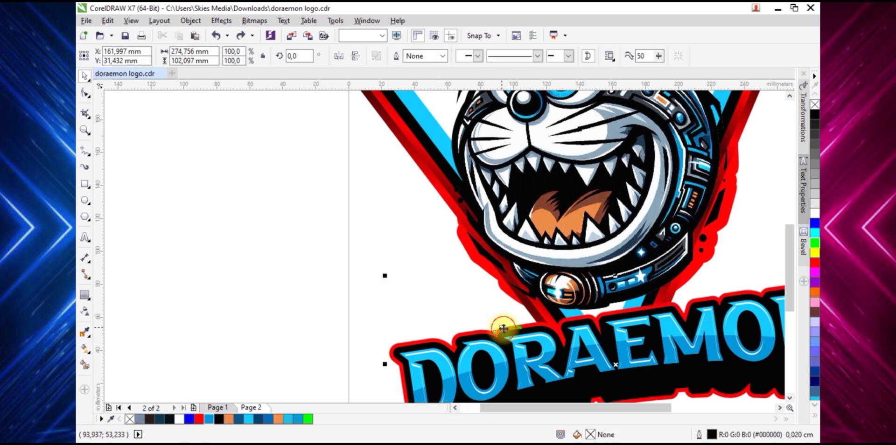
{"action": "key", "text": "space"}
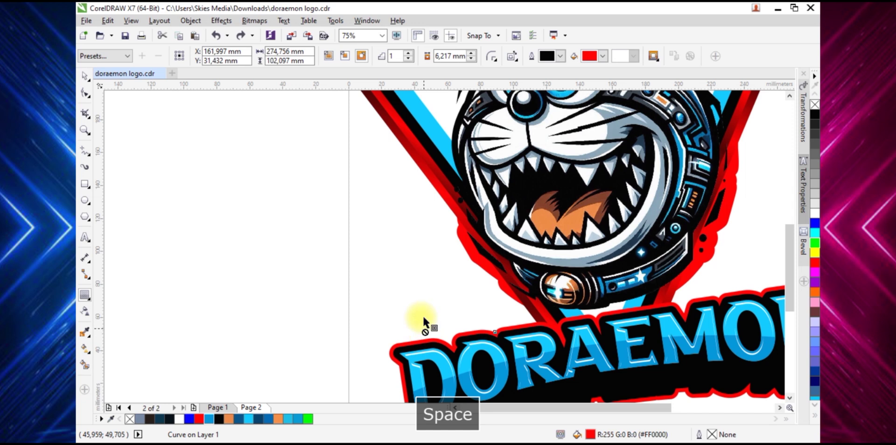
{"action": "scroll", "coordinate": [423, 315], "scroll_direction": "down", "scroll_amount": 2}
{"action": "scroll", "coordinate": [398, 334], "scroll_direction": "up", "scroll_amount": 5}
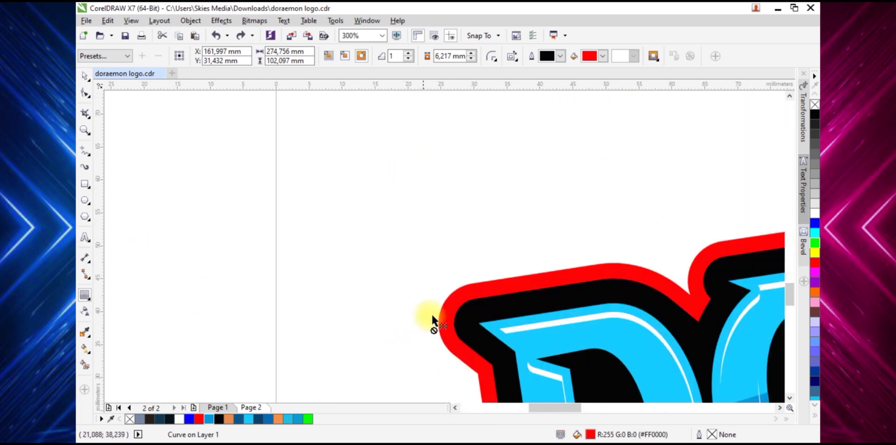
{"action": "left_click_drag", "start_coordinate": [414, 283], "coordinate": [413, 284]}
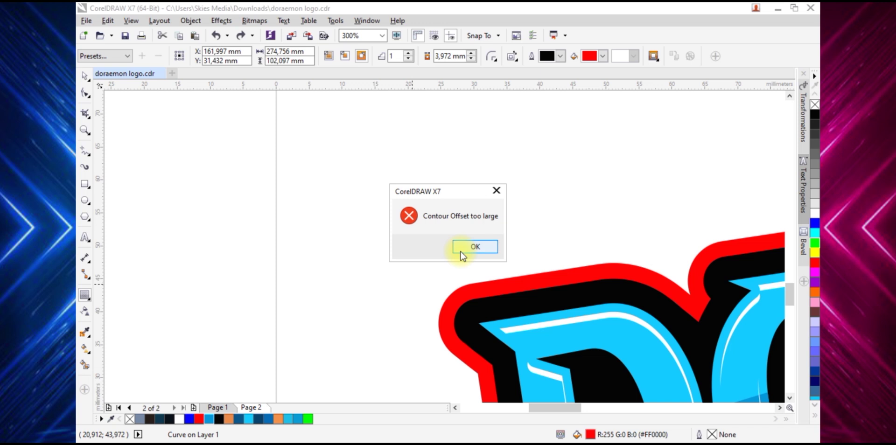
{"action": "left_click", "coordinate": [463, 249]}
{"action": "key", "text": "space"}
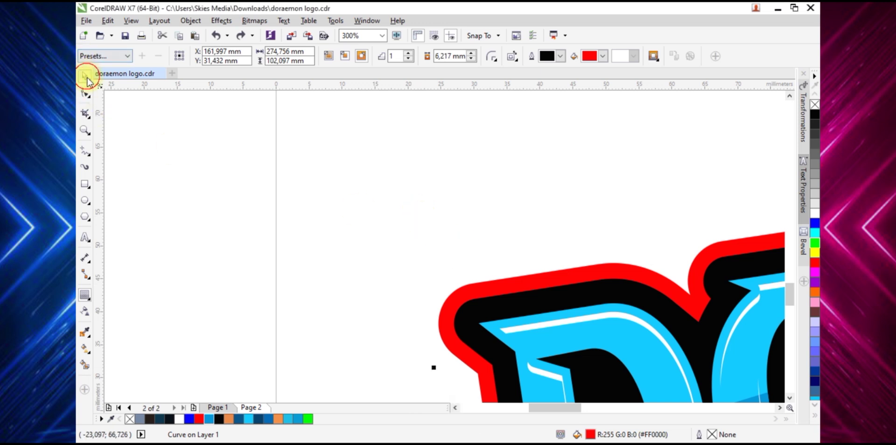
Try shifting the red lettering outline downwards, and undo the move
{"action": "scroll", "coordinate": [390, 206], "scroll_direction": "down", "scroll_amount": 4}
{"action": "left_click", "coordinate": [398, 231]}
{"action": "left_click_drag", "start_coordinate": [398, 224], "coordinate": [422, 289]}
{"action": "key", "text": "ctrl+z"}
Try contouring the red lettering outline from its lower edge with about 2.8 mm offset
{"action": "key", "text": "space"}
{"action": "scroll", "coordinate": [489, 318], "scroll_direction": "up", "scroll_amount": 2}
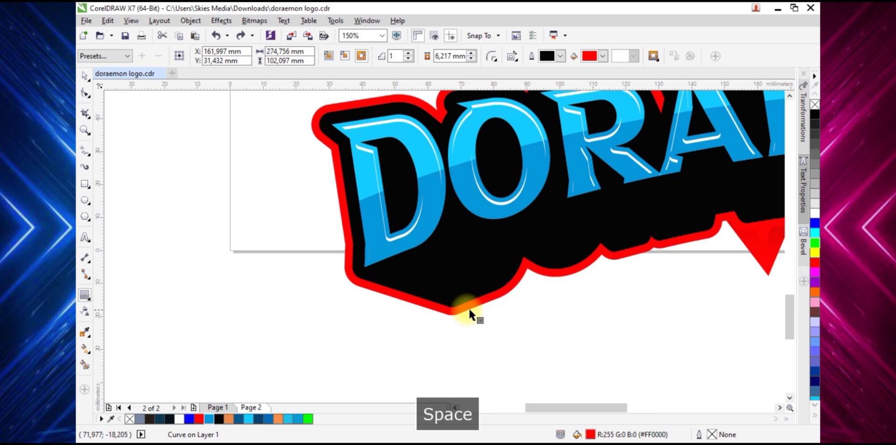
{"action": "left_click_drag", "start_coordinate": [477, 349], "coordinate": [469, 325]}
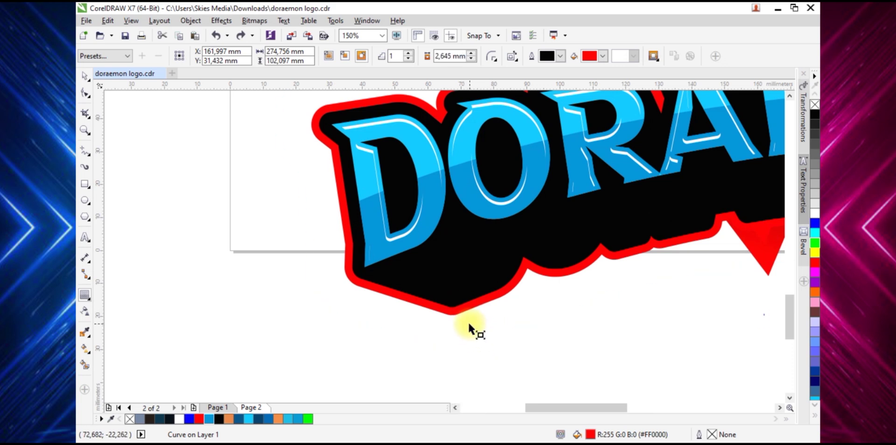
{"action": "left_click_drag", "start_coordinate": [469, 332], "coordinate": [467, 329]}
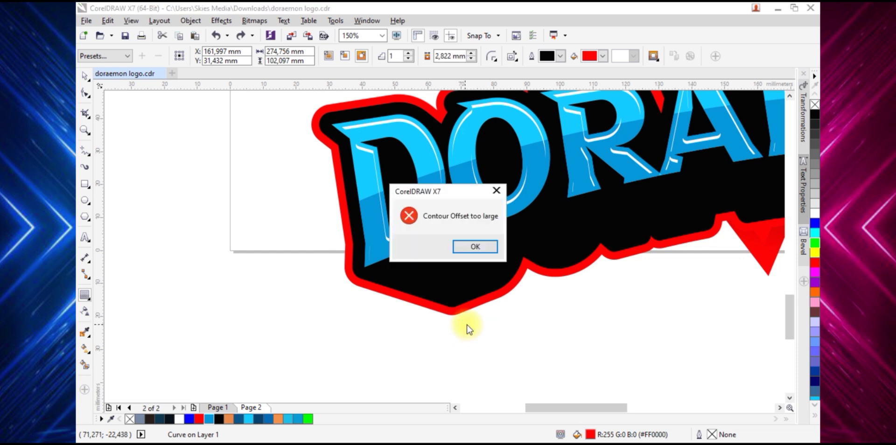
{"action": "left_click", "coordinate": [472, 248]}
{"action": "scroll", "coordinate": [473, 307], "scroll_direction": "down", "scroll_amount": 1}
Try moving the red outline down and to the left of the lettering, and undo the move
{"action": "key", "text": "space"}
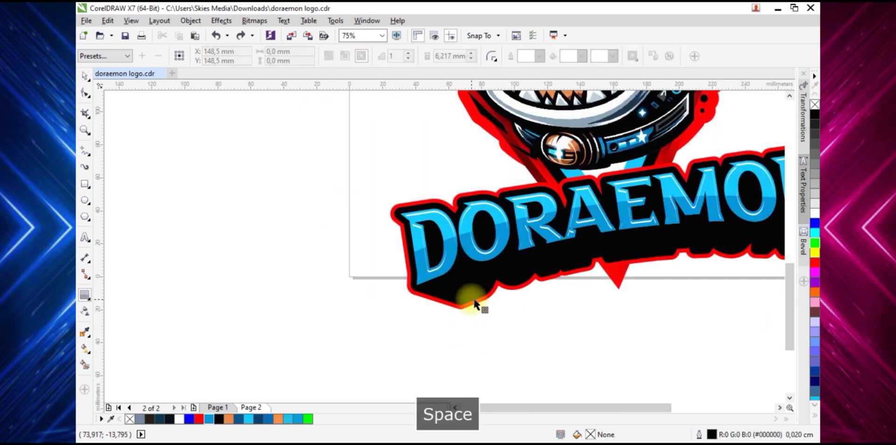
{"action": "scroll", "coordinate": [474, 302], "scroll_direction": "down", "scroll_amount": 1}
{"action": "key", "text": "space"}
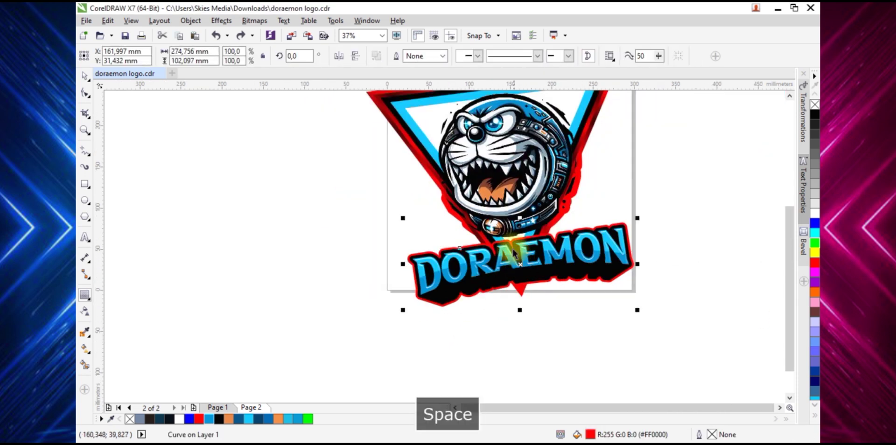
{"action": "left_click", "coordinate": [386, 257]}
{"action": "scroll", "coordinate": [406, 264], "scroll_direction": "up", "scroll_amount": 1}
{"action": "left_click_drag", "start_coordinate": [415, 258], "coordinate": [376, 260]}
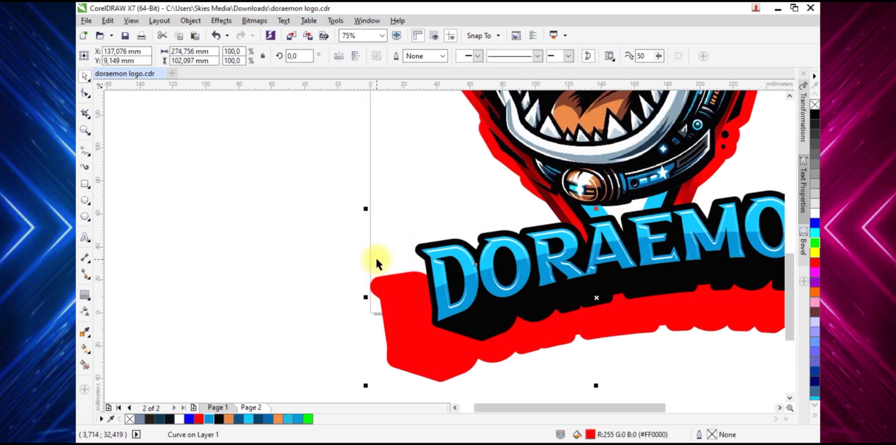
{"action": "scroll", "coordinate": [377, 260], "scroll_direction": "down", "scroll_amount": 1}
{"action": "key", "text": "ctrl+z"}
{"action": "left_click", "coordinate": [85, 92]}
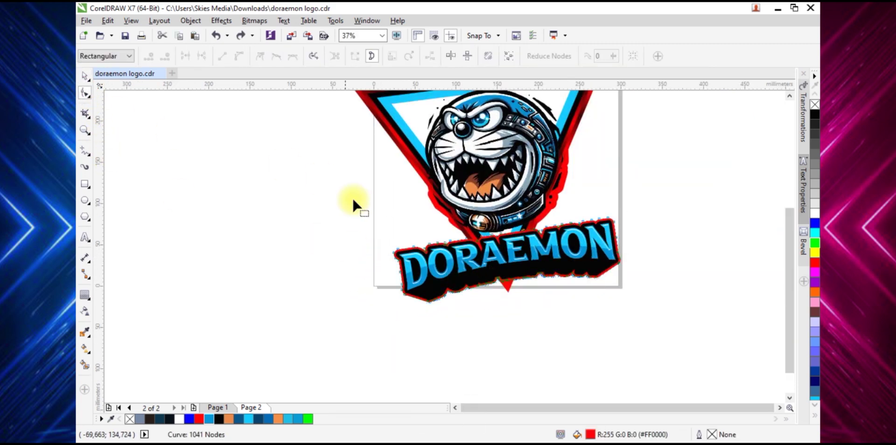
{"action": "scroll", "coordinate": [423, 271], "scroll_direction": "up", "scroll_amount": 1}
{"action": "key", "text": "space"}
{"action": "scroll", "coordinate": [353, 223], "scroll_direction": "up", "scroll_amount": 1}
{"action": "key", "text": "space"}
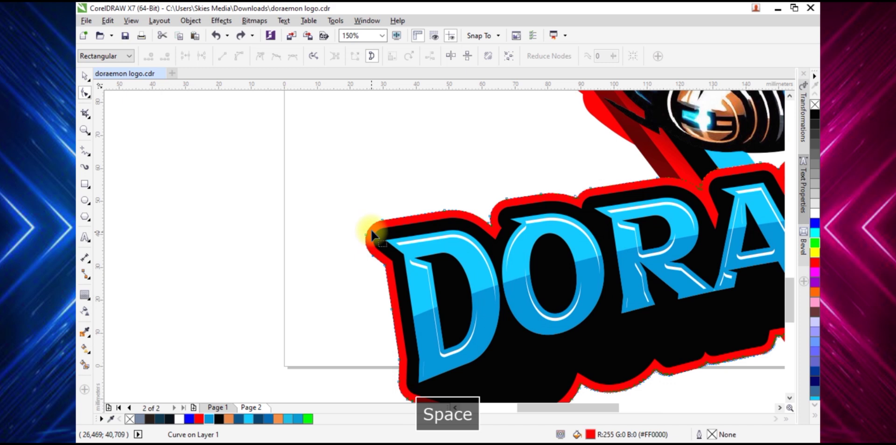
Add a one-step outer contour with about 1.5 mm offset around the red lettering outline
{"action": "left_click", "coordinate": [87, 294]}
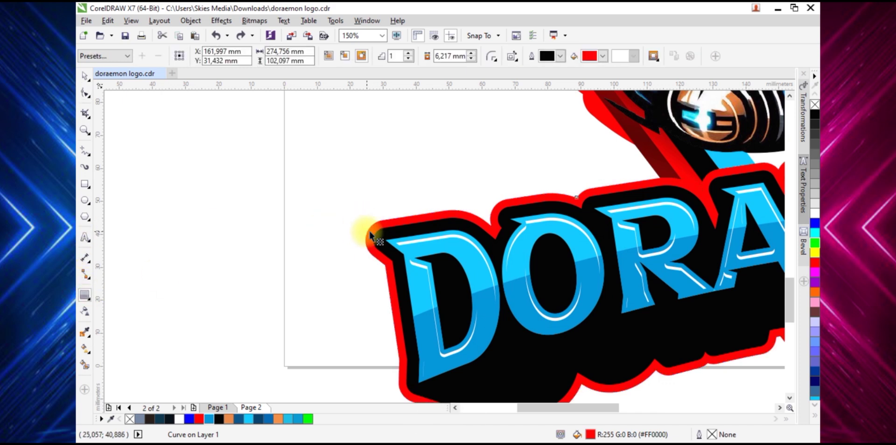
{"action": "left_click_drag", "start_coordinate": [360, 229], "coordinate": [365, 263]}
{"action": "scroll", "coordinate": [365, 228], "scroll_direction": "up", "scroll_amount": 1}
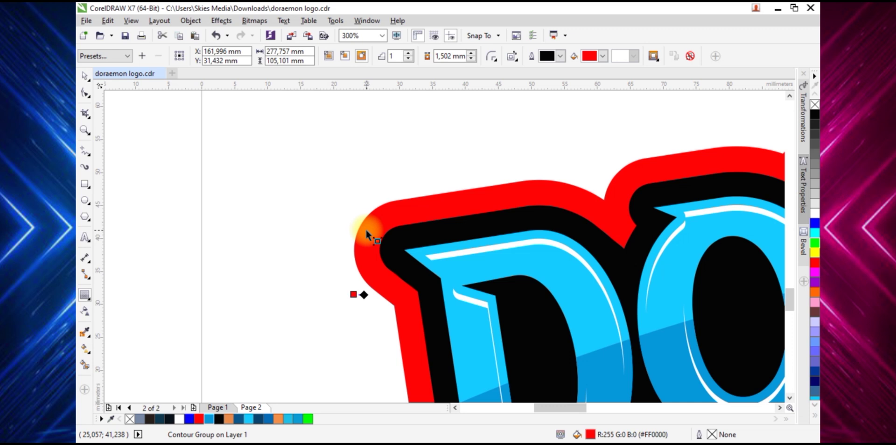
Break the new contour group apart and fill its outer shape with orange (#F38D45)
{"action": "right_click", "coordinate": [362, 223]}
{"action": "left_click", "coordinate": [379, 243]}
{"action": "key", "text": "space"}
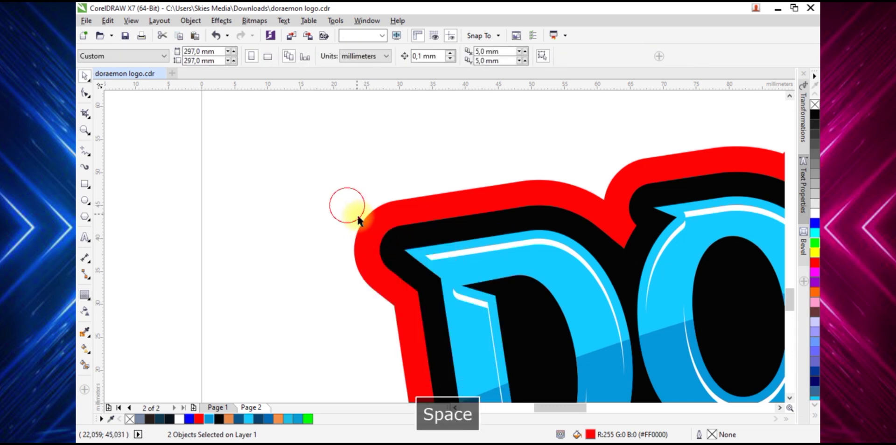
{"action": "left_click", "coordinate": [363, 224]}
{"action": "left_click", "coordinate": [278, 419]}
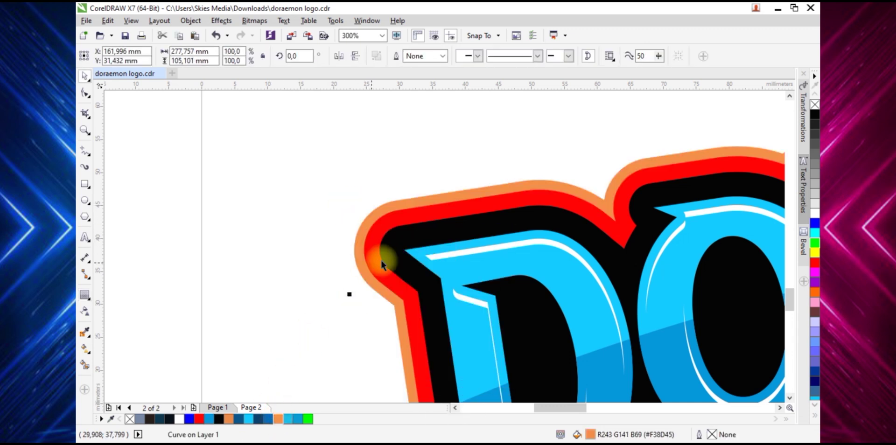
Weld the orange lettering outline together with the outermost red gradient triangle
{"action": "scroll", "coordinate": [380, 259], "scroll_direction": "down", "scroll_amount": 1}
{"action": "scroll", "coordinate": [424, 261], "scroll_direction": "down", "scroll_amount": 1}
{"action": "scroll", "coordinate": [430, 245], "scroll_direction": "down", "scroll_amount": 1}
{"action": "scroll", "coordinate": [442, 182], "scroll_direction": "up", "scroll_amount": 1}
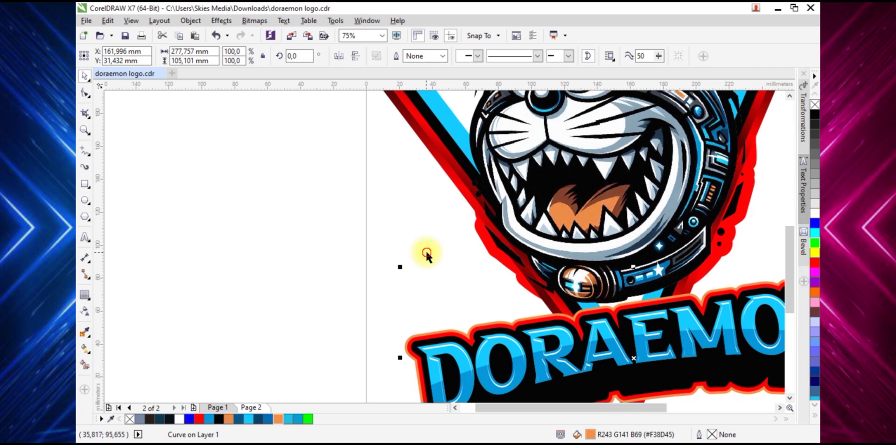
{"action": "left_click", "coordinate": [439, 331]}
{"action": "left_click", "coordinate": [439, 333]}
{"action": "scroll", "coordinate": [491, 281], "scroll_direction": "down", "scroll_amount": 1}
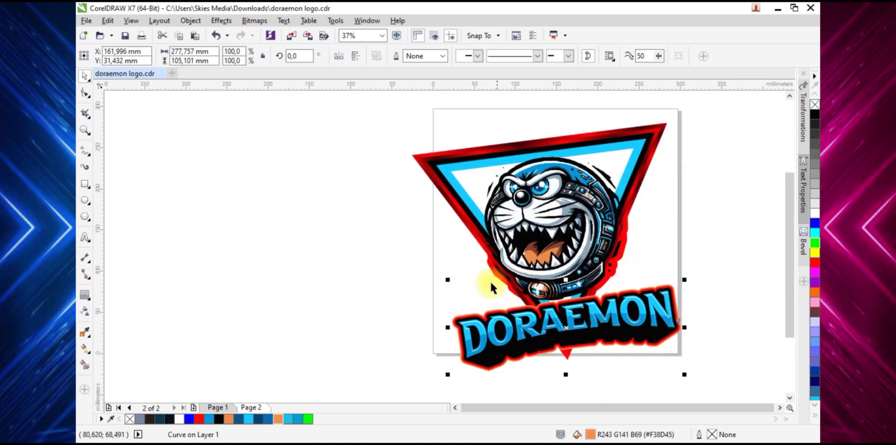
{"action": "scroll", "coordinate": [411, 158], "scroll_direction": "up", "scroll_amount": 1}
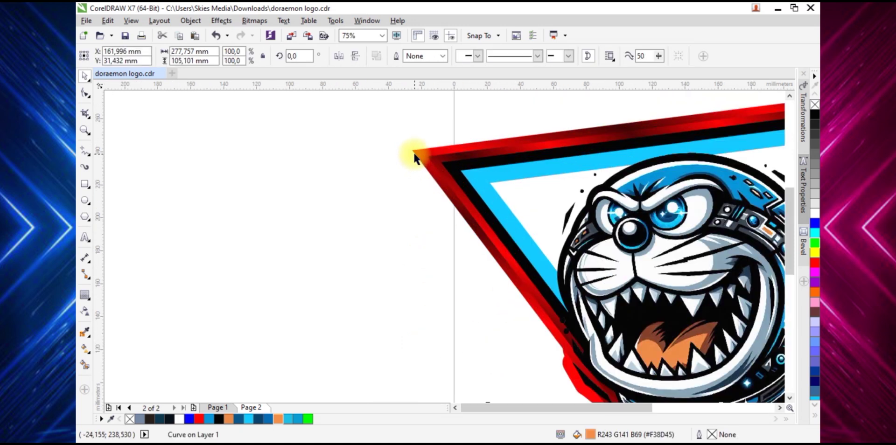
{"action": "left_click", "coordinate": [415, 157], "text": "shift"}
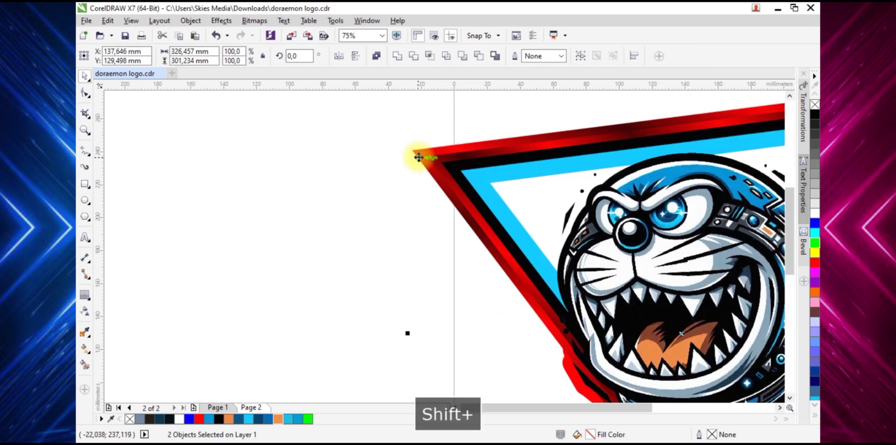
{"action": "left_click", "coordinate": [402, 56]}
{"action": "scroll", "coordinate": [444, 256], "scroll_direction": "down", "scroll_amount": 2}
{"action": "scroll", "coordinate": [447, 252], "scroll_direction": "up", "scroll_amount": 3}
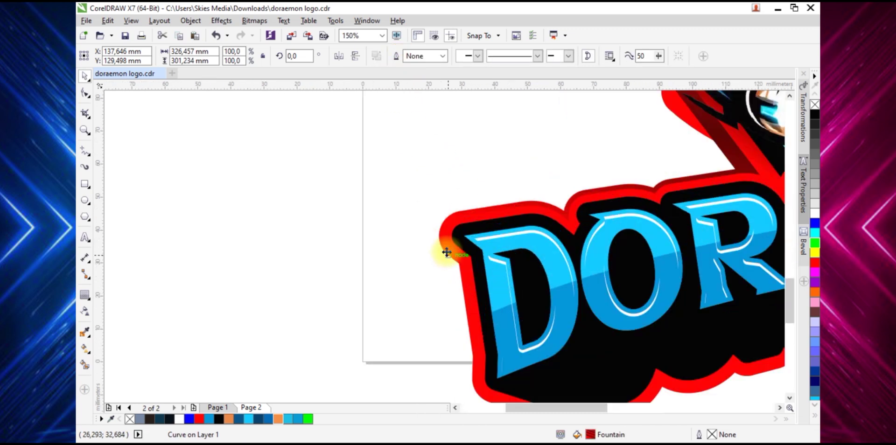
Undo the last operation on the red lettering outline and weld the outline together with the triangle just inside the outermost one
{"action": "left_click", "coordinate": [370, 254]}
{"action": "left_click", "coordinate": [615, 192]}
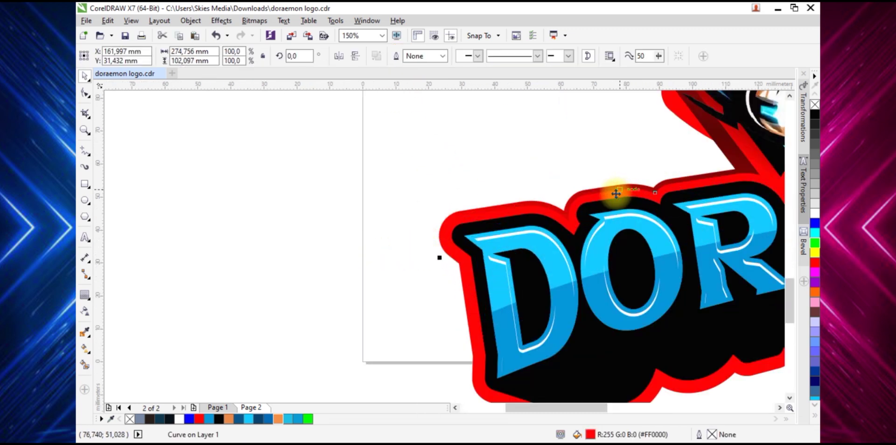
{"action": "key", "text": "ctrl+z"}
{"action": "scroll", "coordinate": [551, 260], "scroll_direction": "down", "scroll_amount": 3}
{"action": "scroll", "coordinate": [514, 116], "scroll_direction": "up", "scroll_amount": 2}
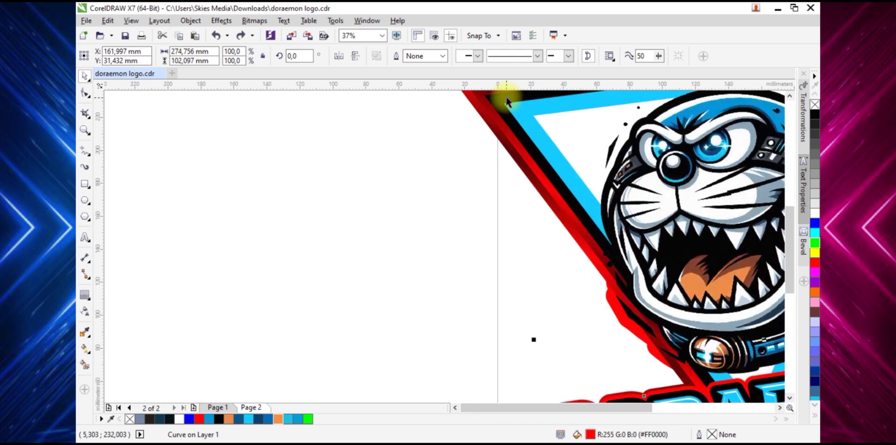
{"action": "left_click", "coordinate": [508, 133], "text": "shift"}
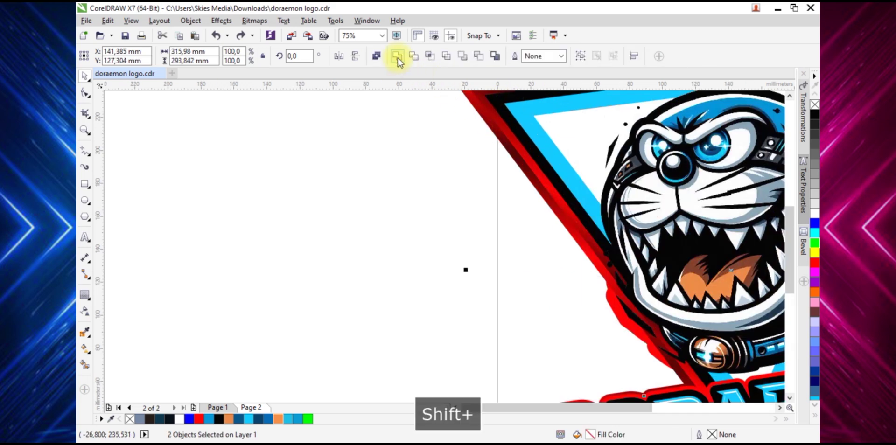
{"action": "left_click", "coordinate": [391, 169]}
{"action": "scroll", "coordinate": [484, 212], "scroll_direction": "down", "scroll_amount": 3}
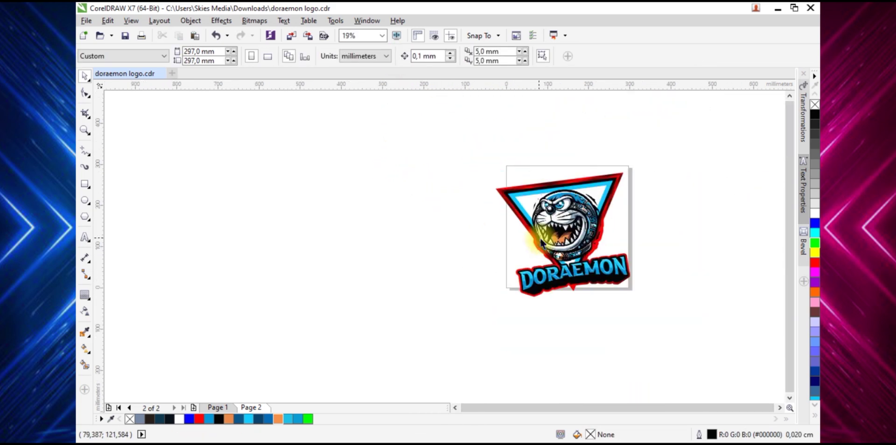
Compare the lettering backdrop and its merged red outline on Page 2 with the reference logo on Page 1
{"action": "scroll", "coordinate": [605, 273], "scroll_direction": "up", "scroll_amount": 2}
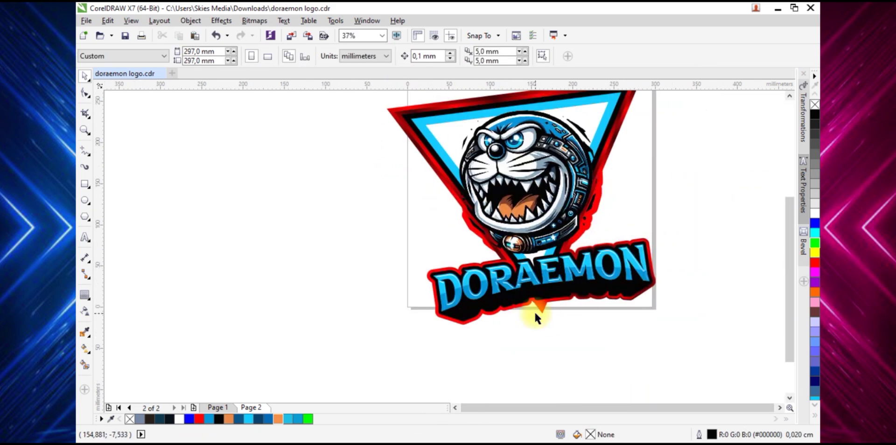
{"action": "left_click", "coordinate": [226, 407]}
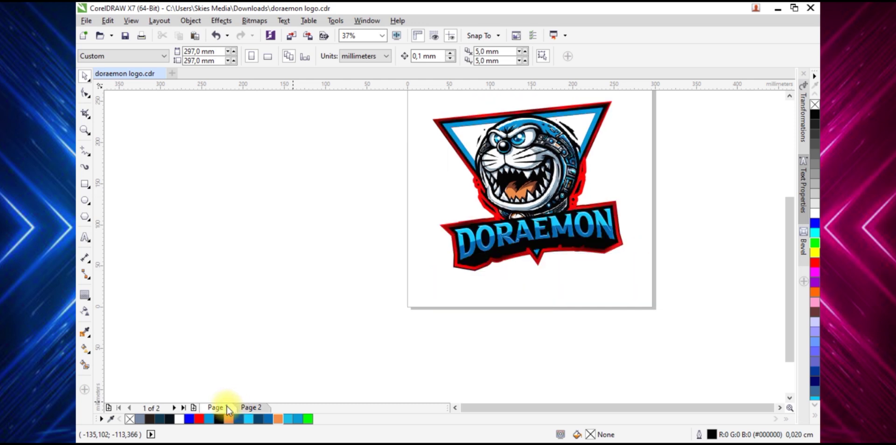
{"action": "left_click", "coordinate": [250, 408]}
{"action": "scroll", "coordinate": [592, 254], "scroll_direction": "up", "scroll_amount": 2}
{"action": "scroll", "coordinate": [592, 252], "scroll_direction": "down", "scroll_amount": 2}
{"action": "scroll", "coordinate": [531, 281], "scroll_direction": "up", "scroll_amount": 2}
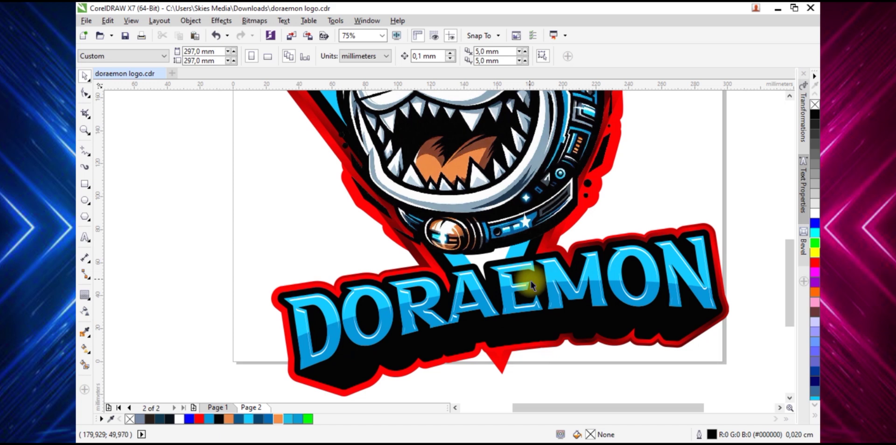
{"action": "left_click", "coordinate": [228, 408]}
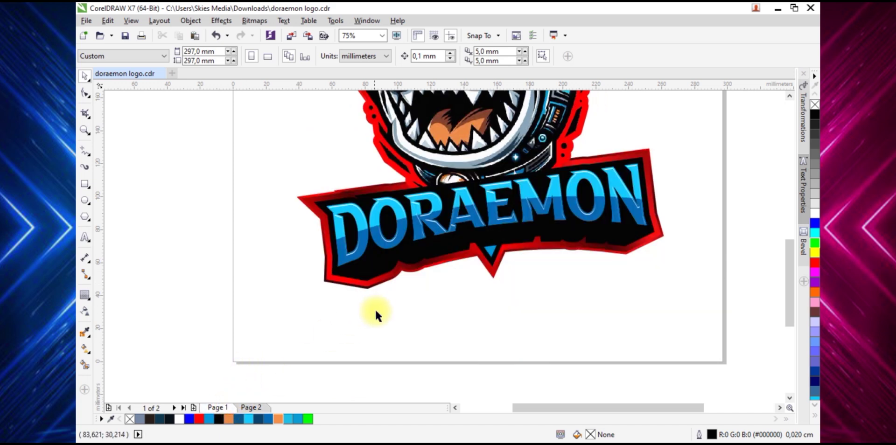
{"action": "left_click", "coordinate": [253, 408]}
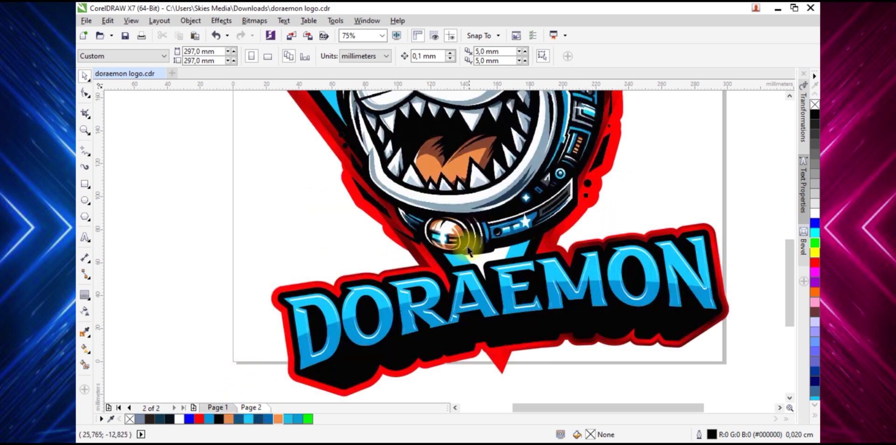
Try drawing a rectangle across the DORAEMON lettering over the black backdrop, and undo it
{"action": "left_click", "coordinate": [488, 267]}
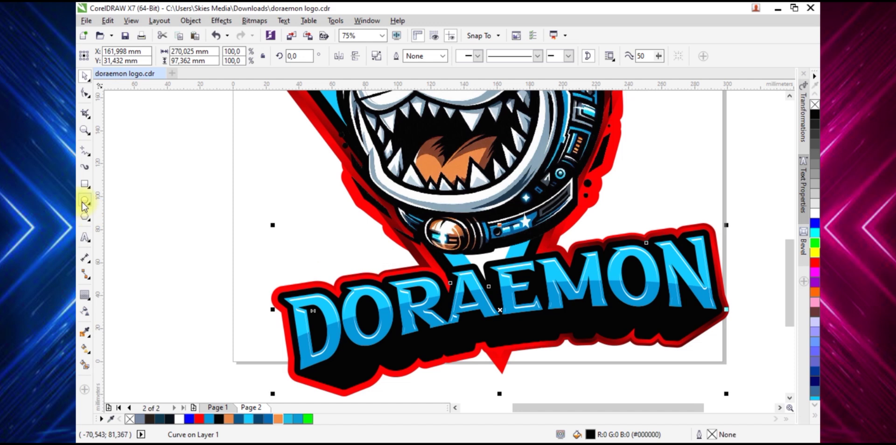
{"action": "left_click", "coordinate": [84, 184]}
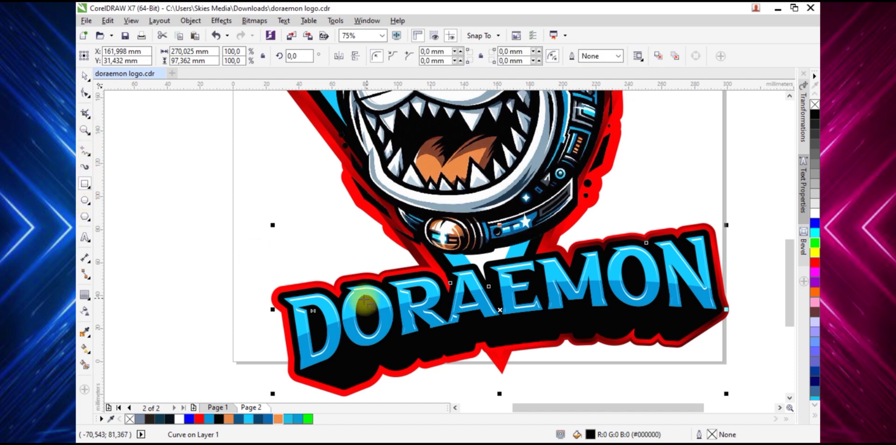
{"action": "left_click_drag", "start_coordinate": [306, 289], "coordinate": [658, 288]}
{"action": "key", "text": "ctrl+z"}
Delete the nodes of the black lettering backdrop around the O, A and E to fill the notches in its upper edge
{"action": "left_click", "coordinate": [84, 92]}
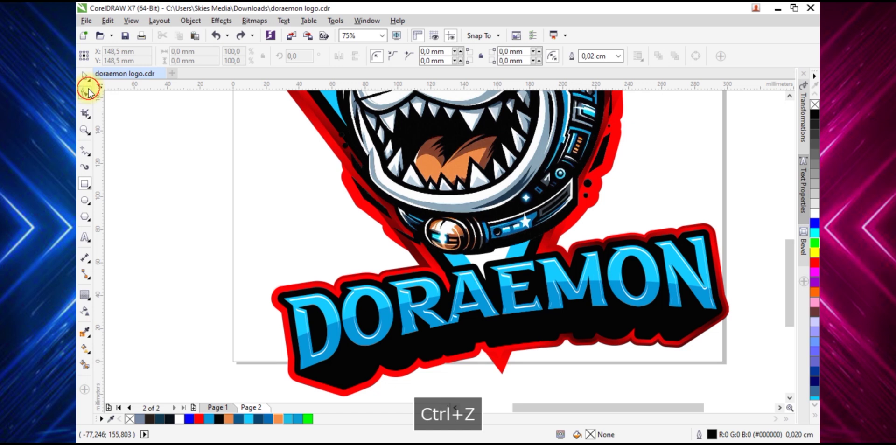
{"action": "left_click", "coordinate": [488, 311]}
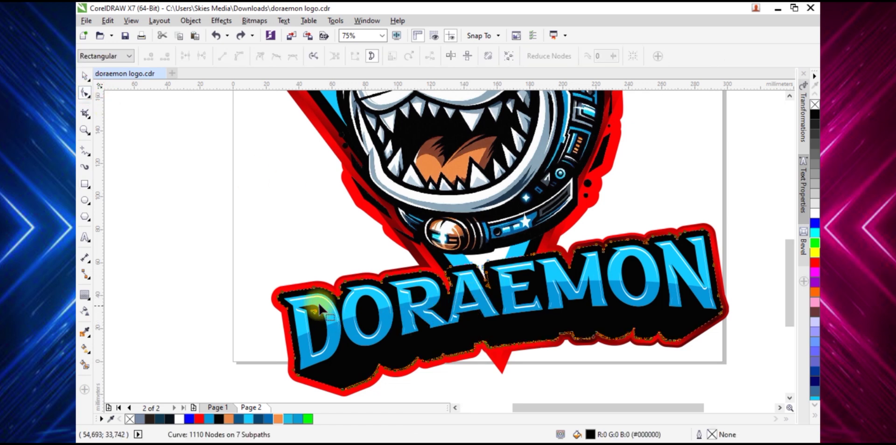
{"action": "left_click", "coordinate": [352, 292]}
{"action": "key", "text": "Delete"}
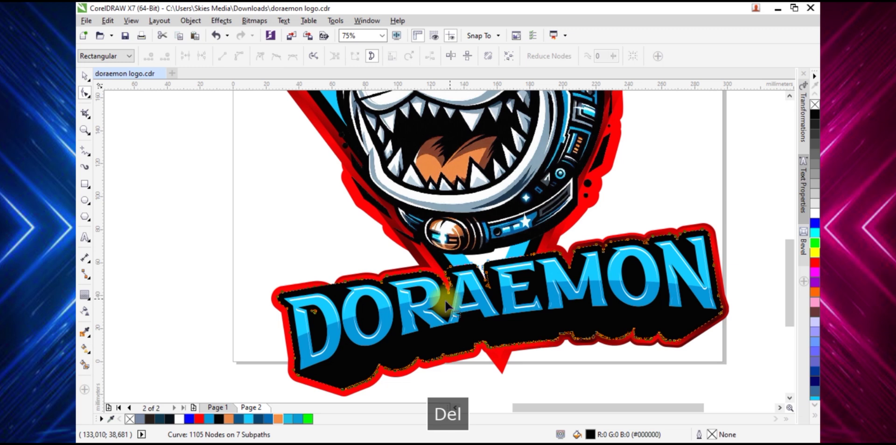
{"action": "left_click", "coordinate": [467, 306]}
{"action": "key", "text": "Delete"}
{"action": "left_click", "coordinate": [532, 288]}
{"action": "key", "text": "Delete"}
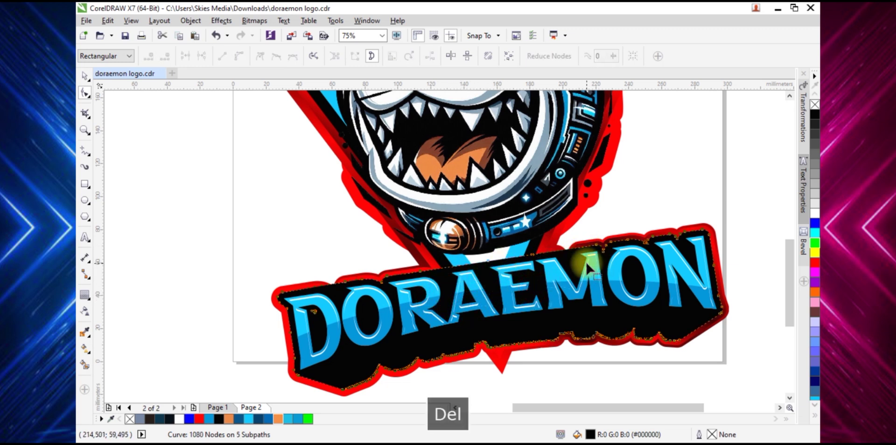
Delete the remaining stray nodes of the black lettering backdrop around the M, the second O and the N
{"action": "left_click", "coordinate": [625, 263]}
{"action": "key", "text": "Delete"}
{"action": "left_click", "coordinate": [648, 256]}
{"action": "key", "text": "Delete"}
{"action": "left_click", "coordinate": [545, 272]}
{"action": "key", "text": "Delete"}
{"action": "key", "text": "space"}
{"action": "scroll", "coordinate": [524, 283], "scroll_direction": "down", "scroll_amount": 2}
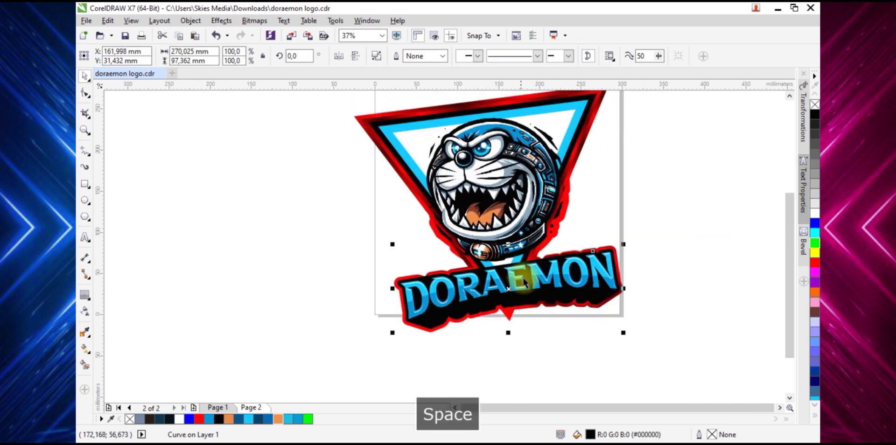
Select the whole logo, scale it down proportionally to about 260 × 240 mm, and move it to the middle of the page
{"action": "left_click", "coordinate": [564, 334]}
{"action": "scroll", "coordinate": [553, 277], "scroll_direction": "down", "scroll_amount": 2}
{"action": "left_click_drag", "start_coordinate": [622, 337], "coordinate": [450, 194]}
{"action": "scroll", "coordinate": [600, 258], "scroll_direction": "up", "scroll_amount": 2}
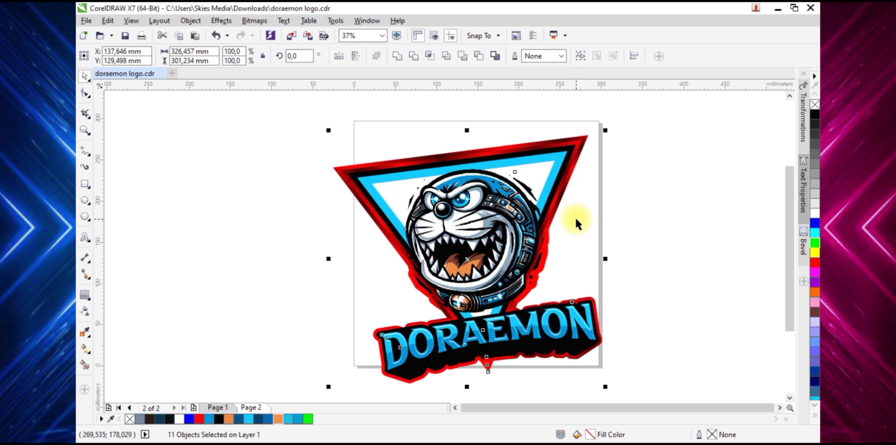
{"action": "left_click_drag", "start_coordinate": [605, 130], "coordinate": [580, 155]}
{"action": "left_click_drag", "start_coordinate": [519, 200], "coordinate": [528, 186]}
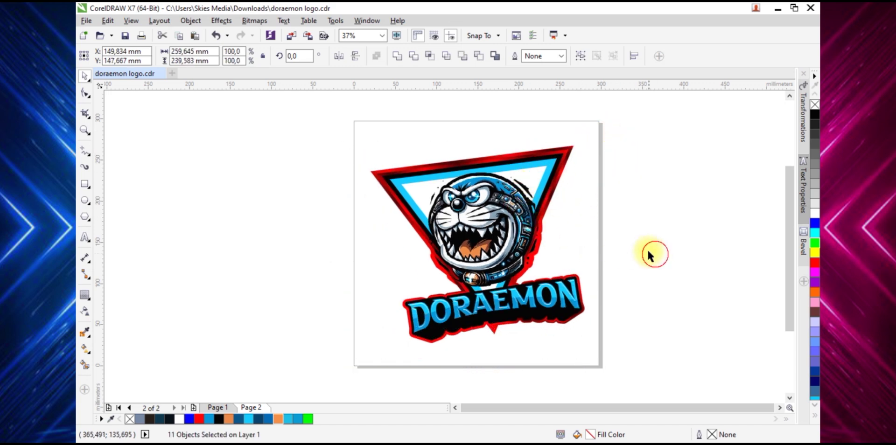
{"action": "left_click", "coordinate": [612, 252]}
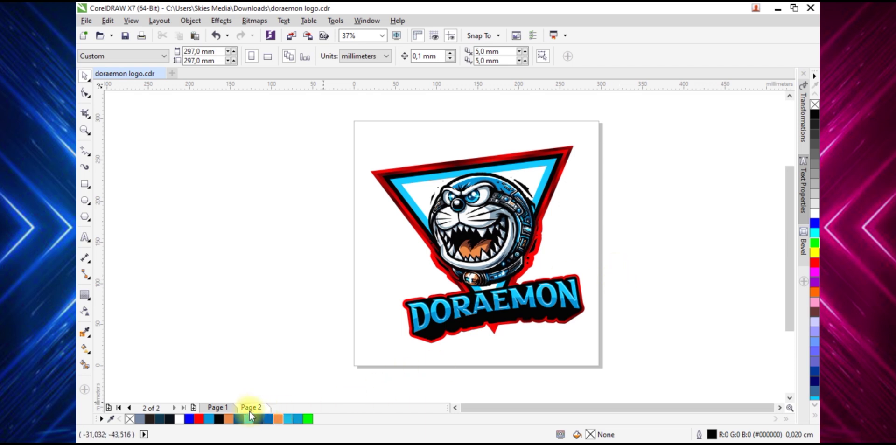
Compare the resized logo on Page 2 with the reference on Page 1, and dismiss the Daily News pop-up
{"action": "left_click", "coordinate": [231, 408]}
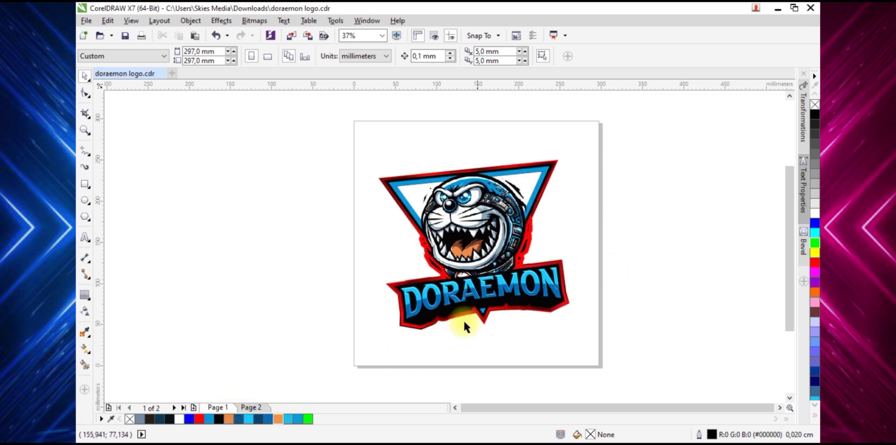
{"action": "left_click", "coordinate": [258, 407]}
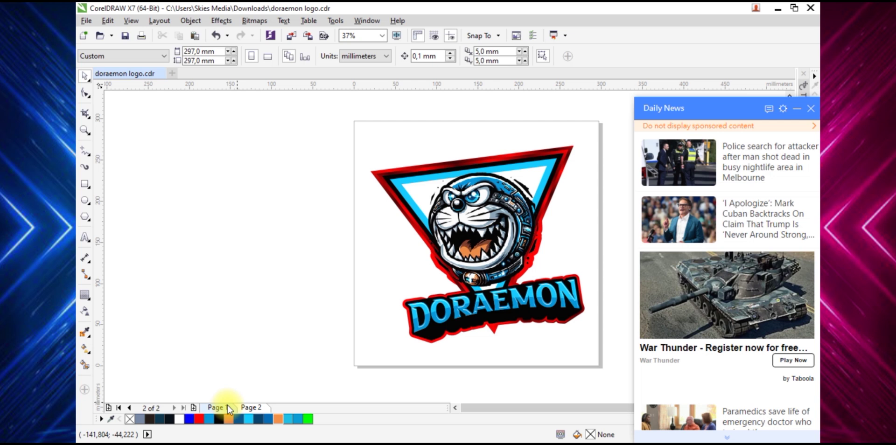
{"action": "left_click", "coordinate": [228, 407]}
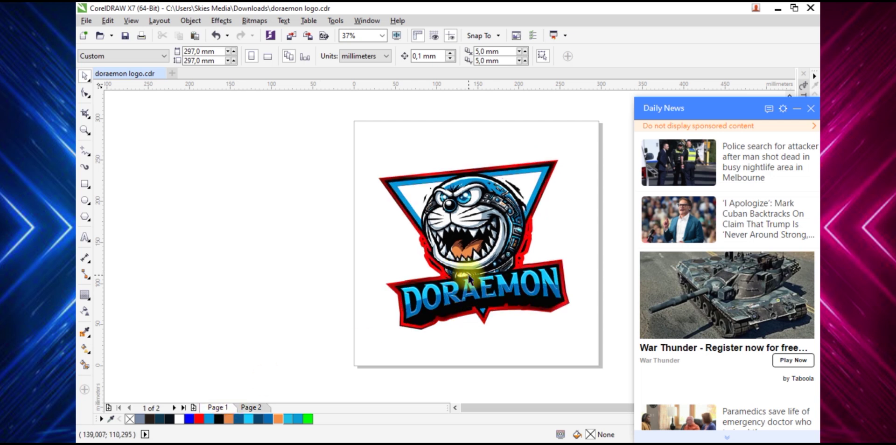
{"action": "left_click", "coordinate": [252, 407]}
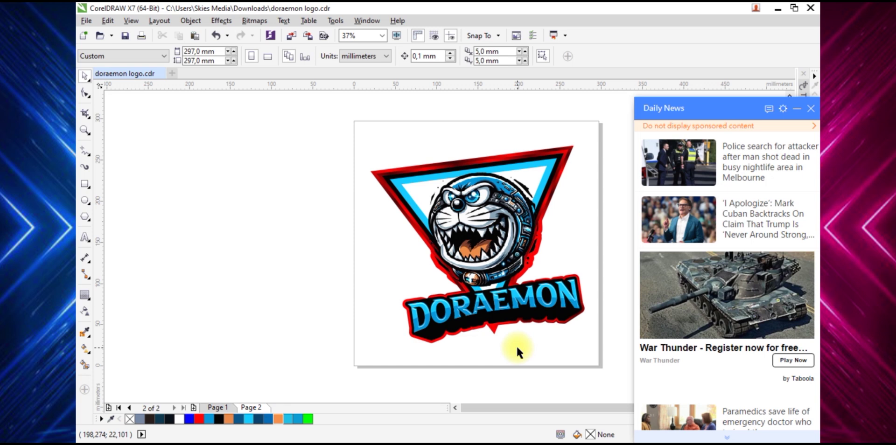
{"action": "left_click", "coordinate": [811, 109]}
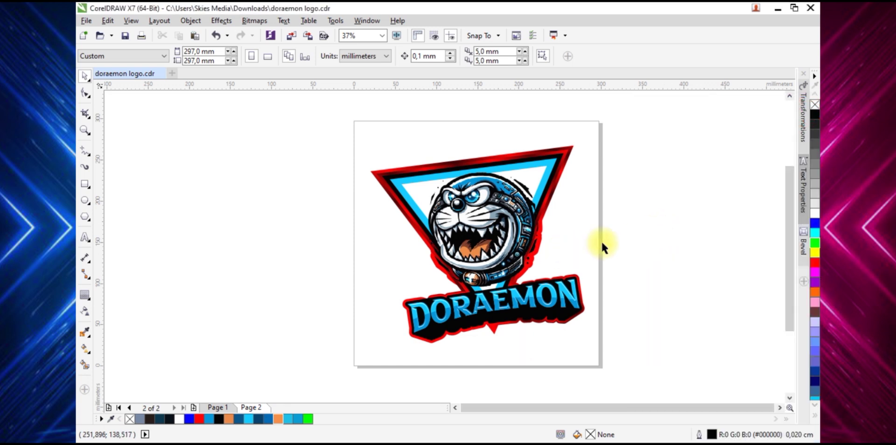
Select all objects of the finished logo and fit them in the view for a final check
{"action": "left_click_drag", "start_coordinate": [639, 120], "coordinate": [349, 357]}
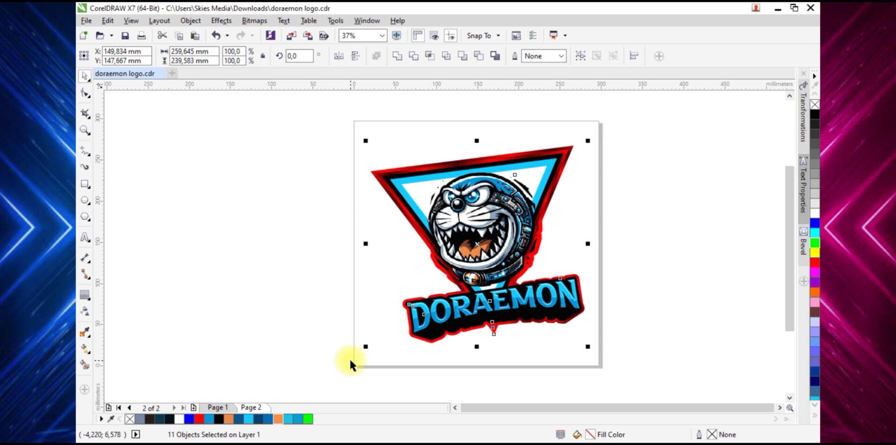
{"action": "key", "text": "shift+F2"}
{"action": "left_click", "coordinate": [677, 242]}
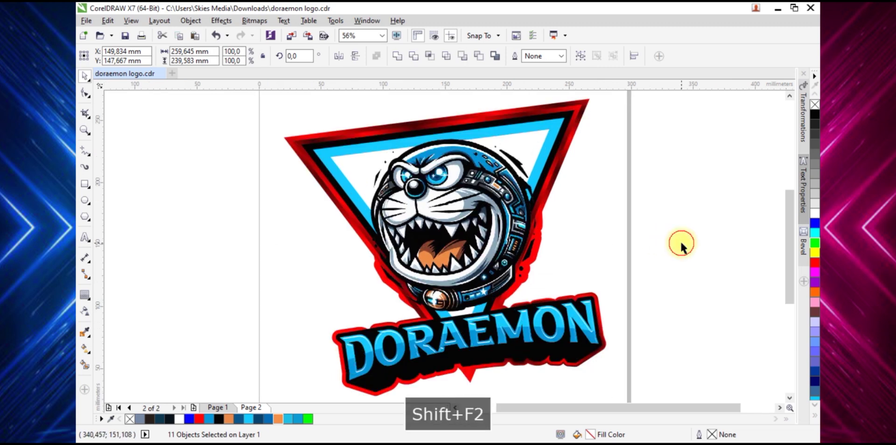